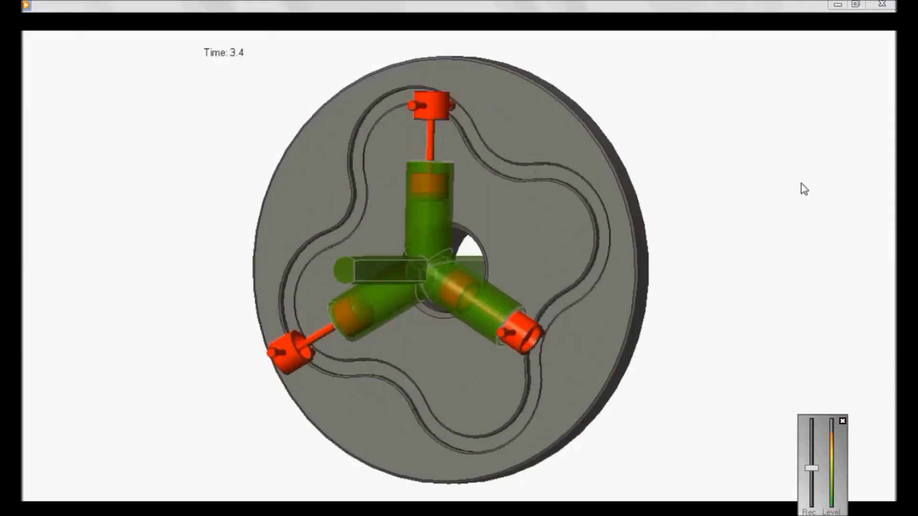
Pause the MICHEL_CAM_ENGINE_F cam-engine animation at 00:03 in Windows Media Player.
mouse_move(426, 171)
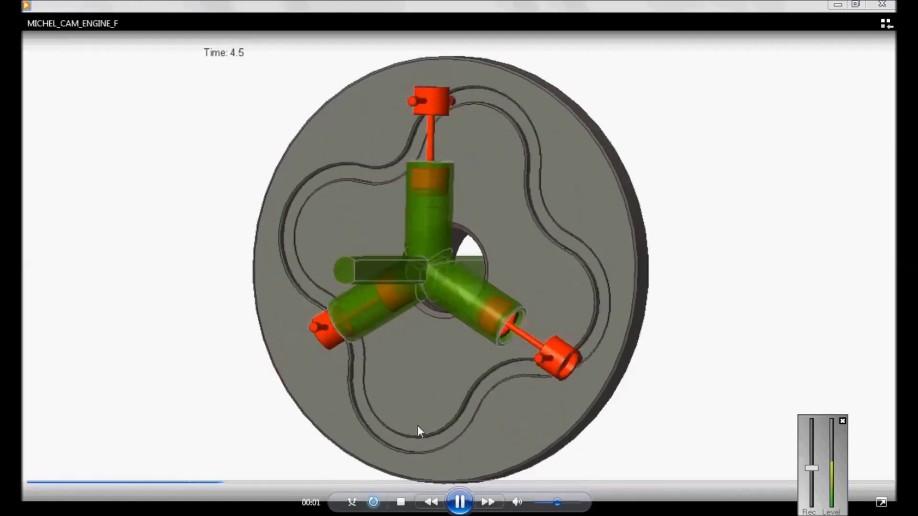
click(459, 502)
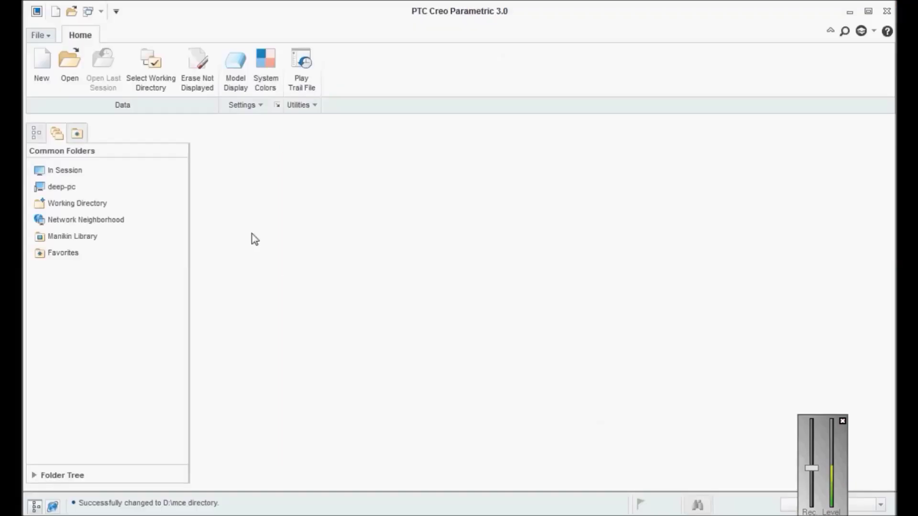
Create assembly MITCHEL_ENGINE using the mmks_asm_design template instead of the default.
key(ctrl+n)
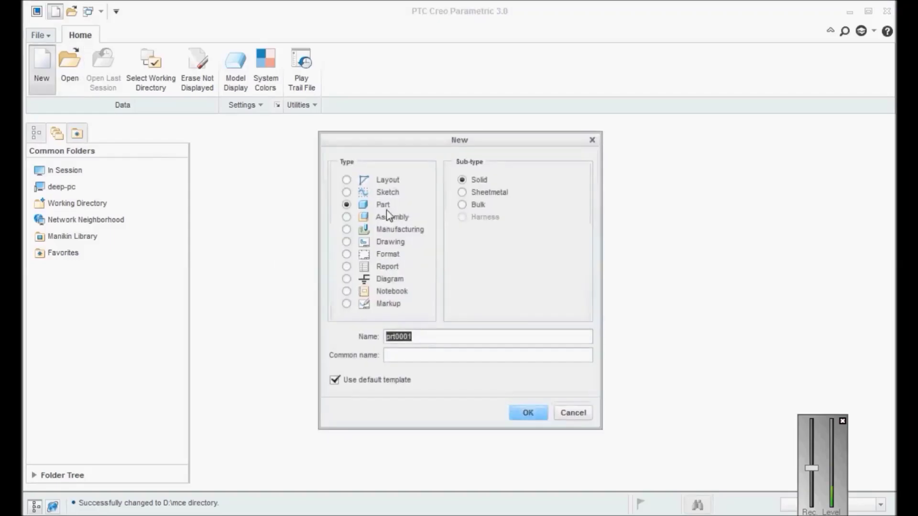
click(348, 217)
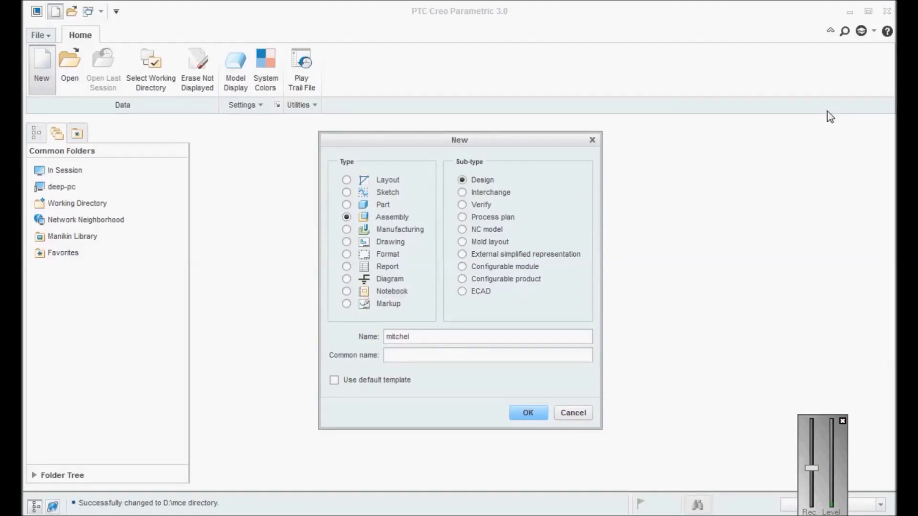
click(534, 411)
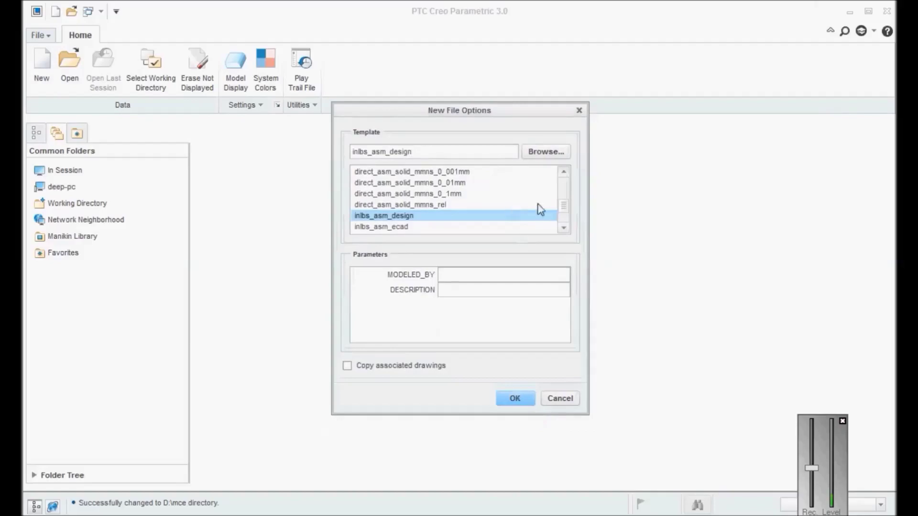
drag(558, 204, 567, 220)
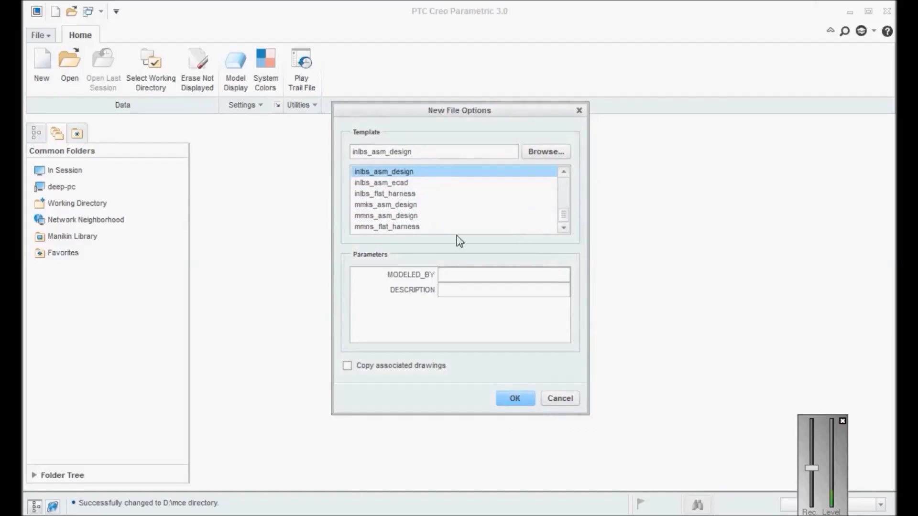
click(399, 205)
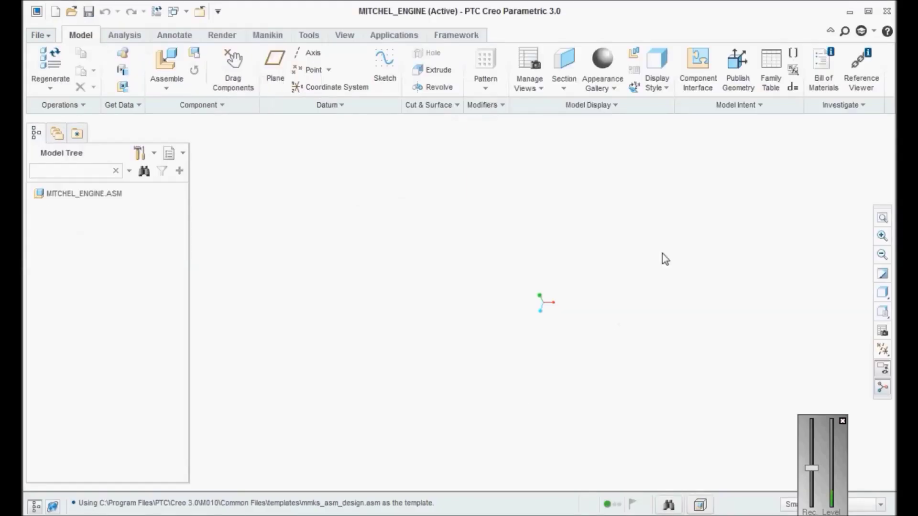
Save the empty assembly and show all datum features via the datum display filters.
key(ctrl+s)
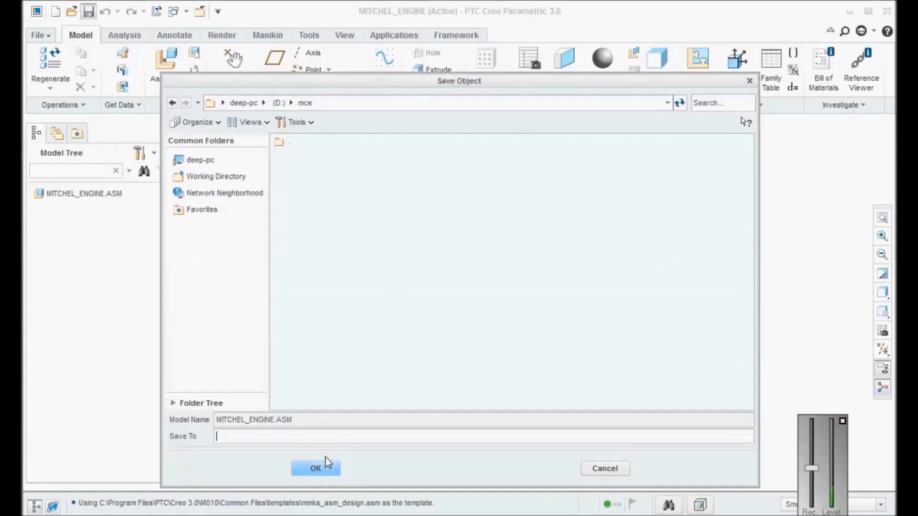
click(883, 352)
click(804, 367)
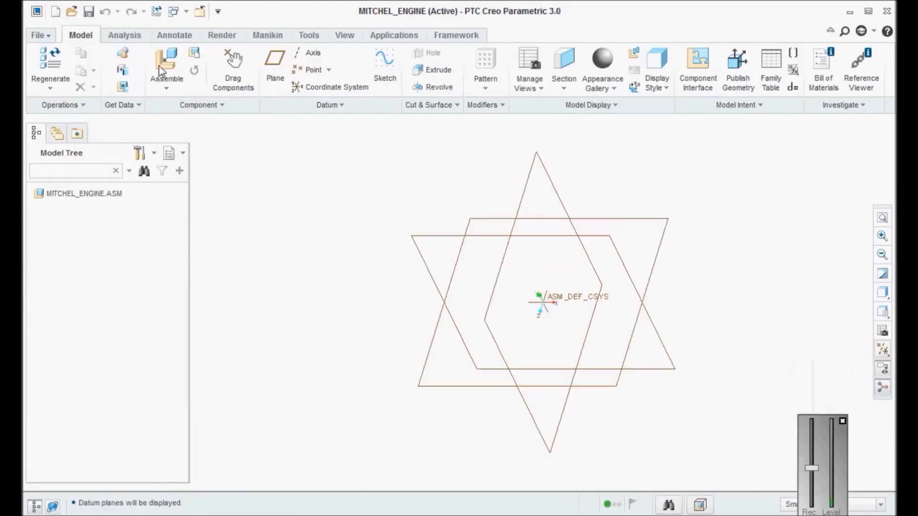
Set the default model orientation to Isometric and save it to config.pro.
click(40, 37)
click(68, 348)
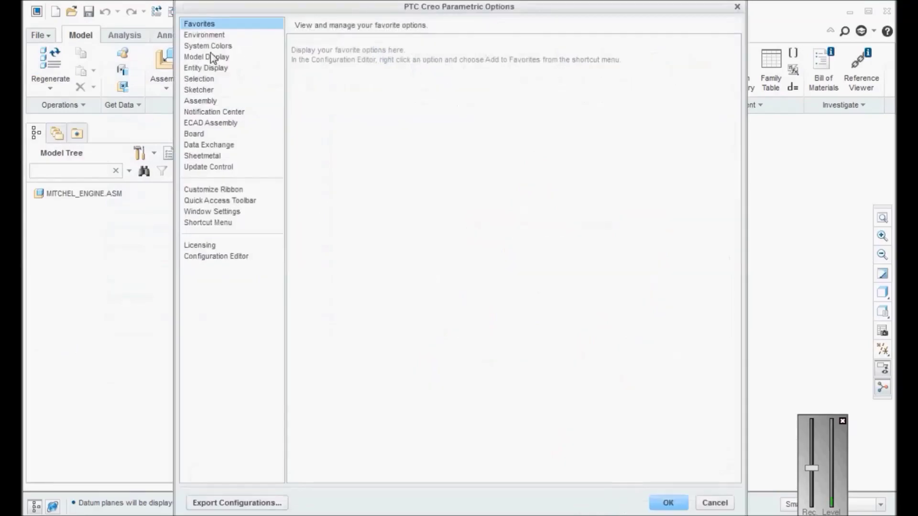
click(207, 45)
click(211, 58)
click(477, 57)
click(459, 68)
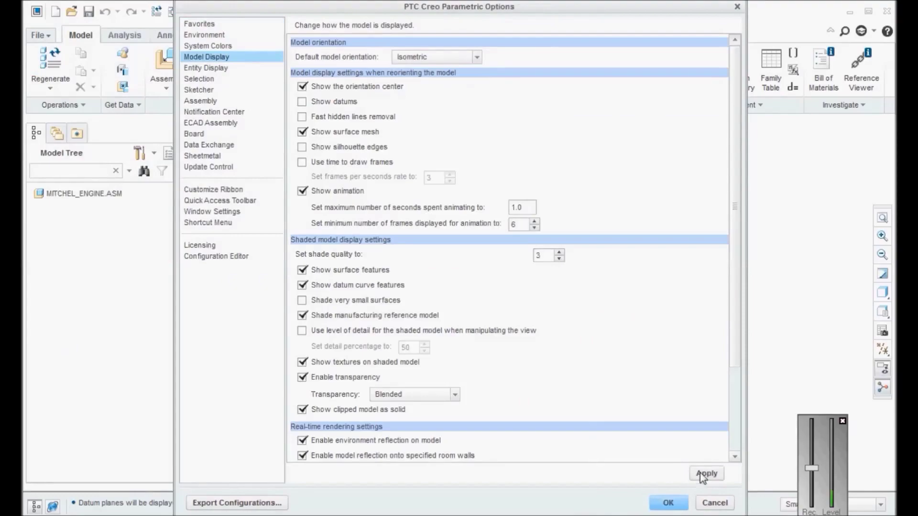
click(669, 503)
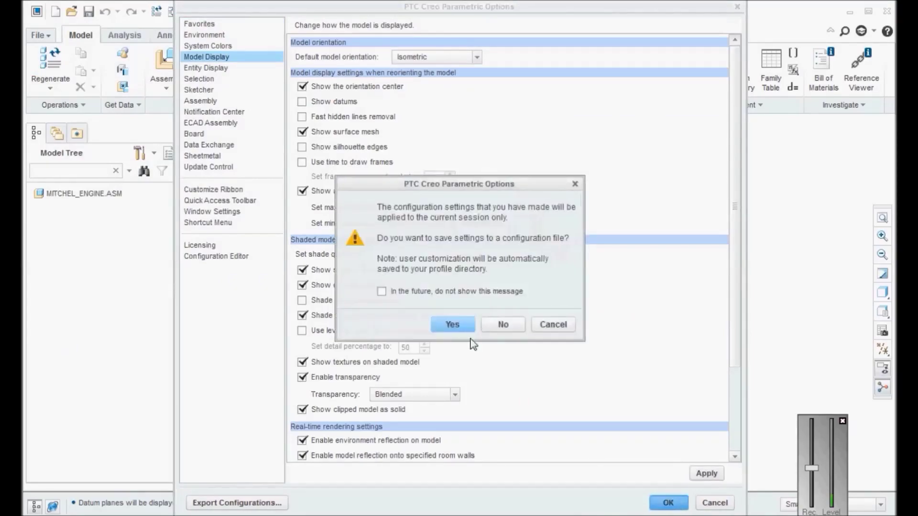
click(453, 323)
click(726, 436)
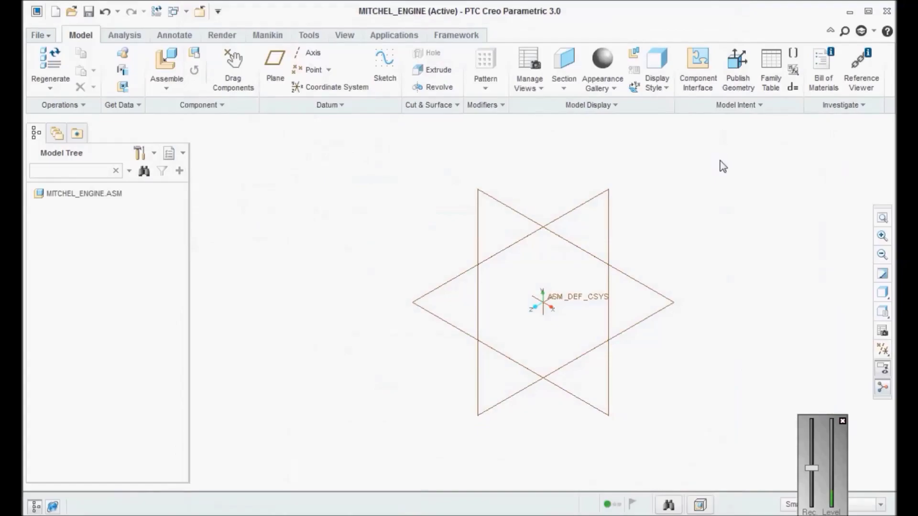
click(162, 72)
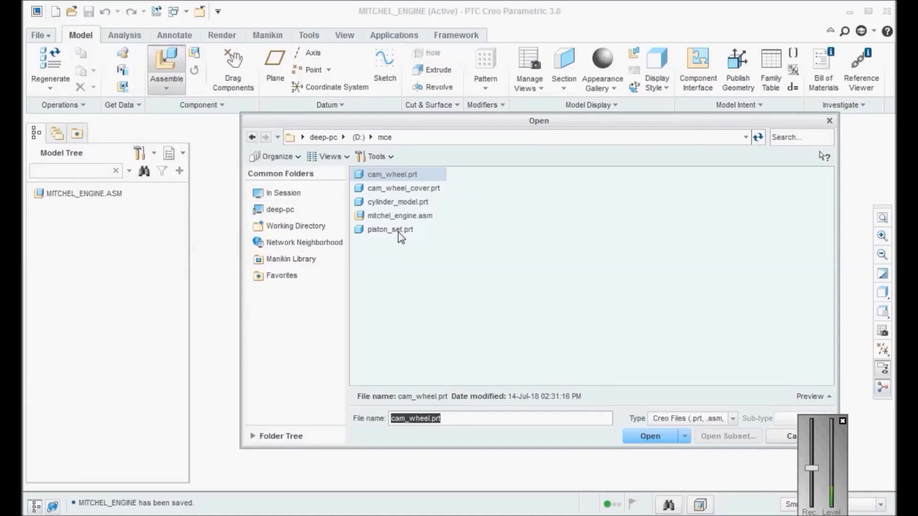
Assemble cylinder_model.prt as the first component with a Default constraint.
mouse_move(399, 233)
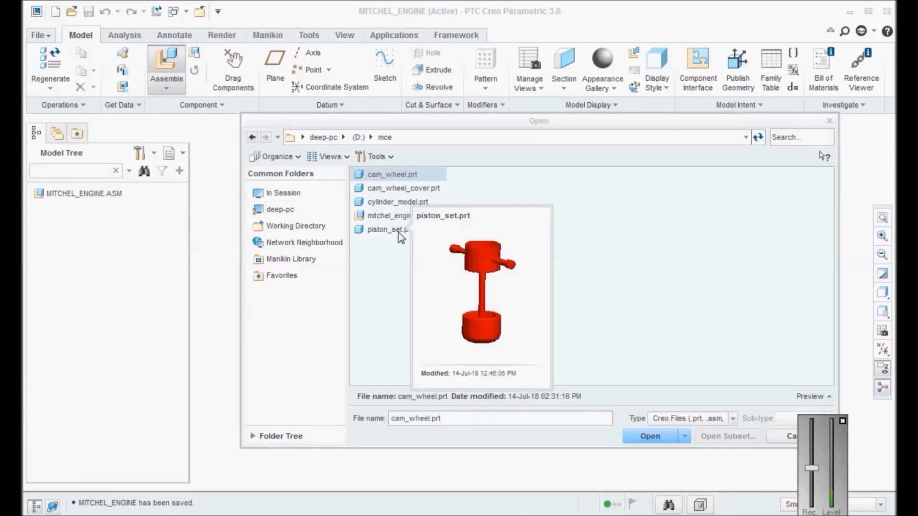
click(385, 202)
click(657, 436)
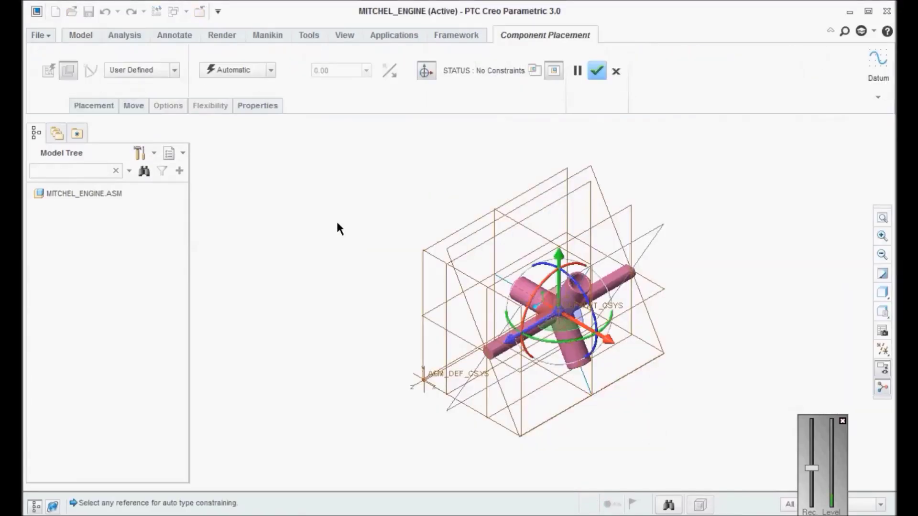
click(258, 74)
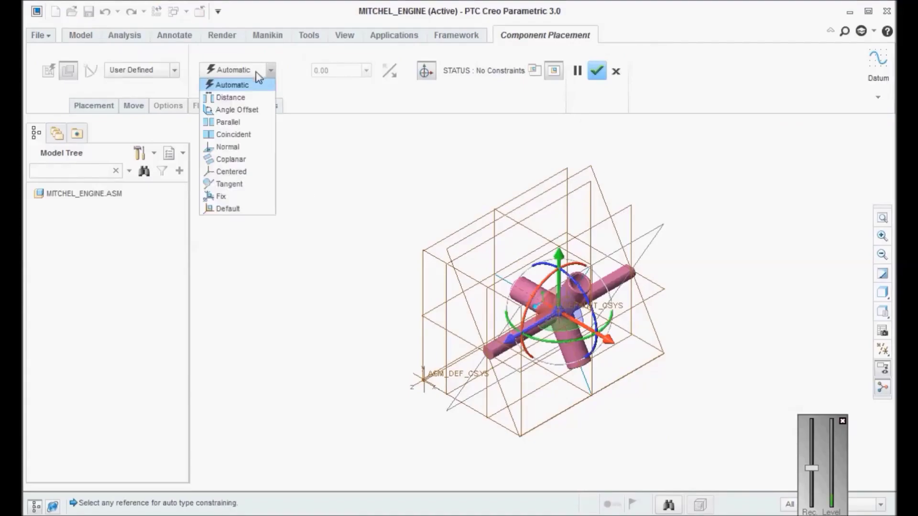
click(241, 208)
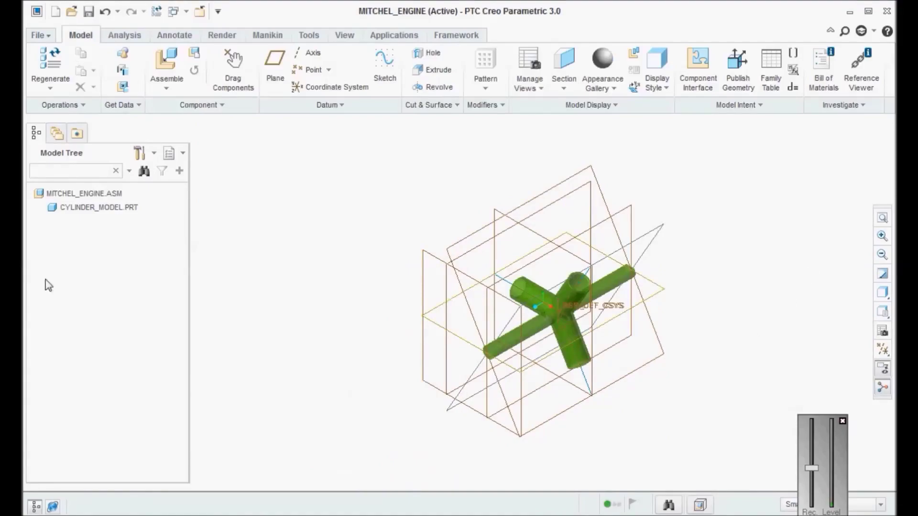
Open CYLINDER_MODEL.PRT in its own window, inspect it, then return to the assembly.
right_click(81, 216)
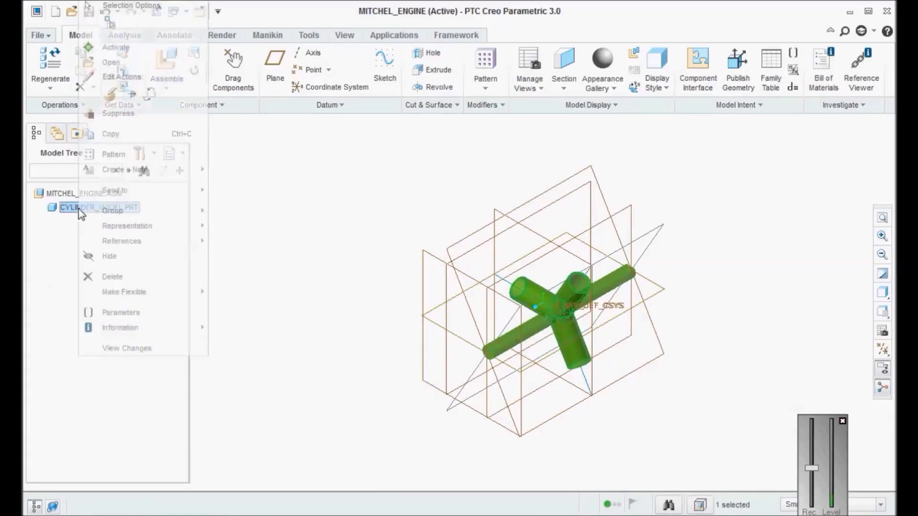
click(117, 61)
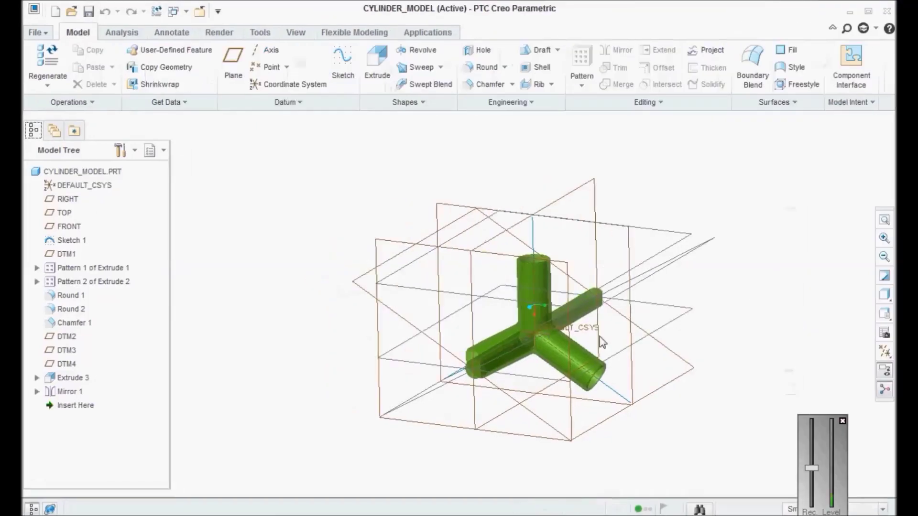
mouse_move(561, 260)
middle_down()
mouse_move(540, 308)
mouse_move(545, 303)
middle_up()
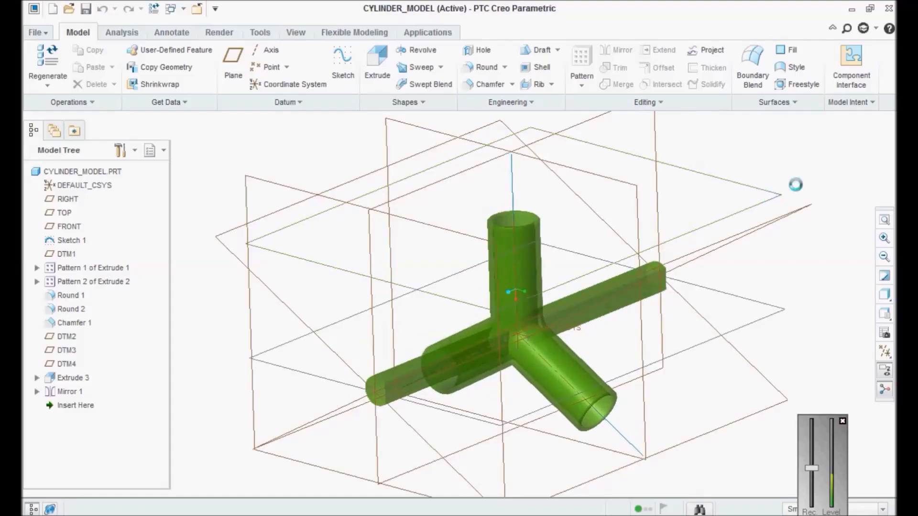
key(alt+f)
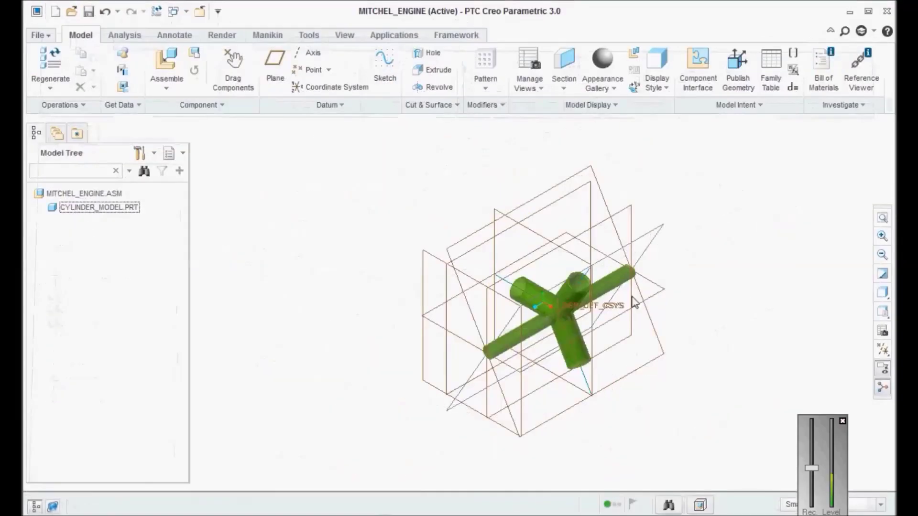
scroll(630, 302, up, 3)
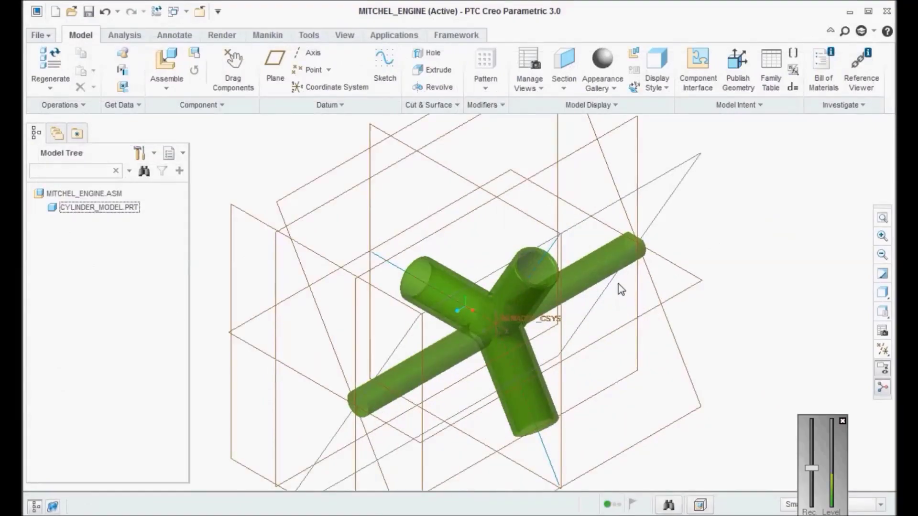
click(187, 84)
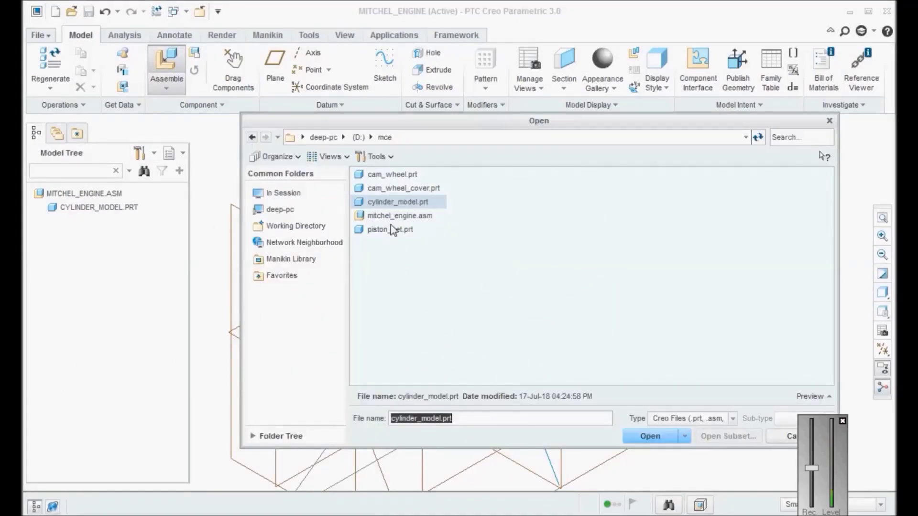
Bring piston_set.prt into the assembly with a Cylinder connection type.
click(392, 231)
click(669, 441)
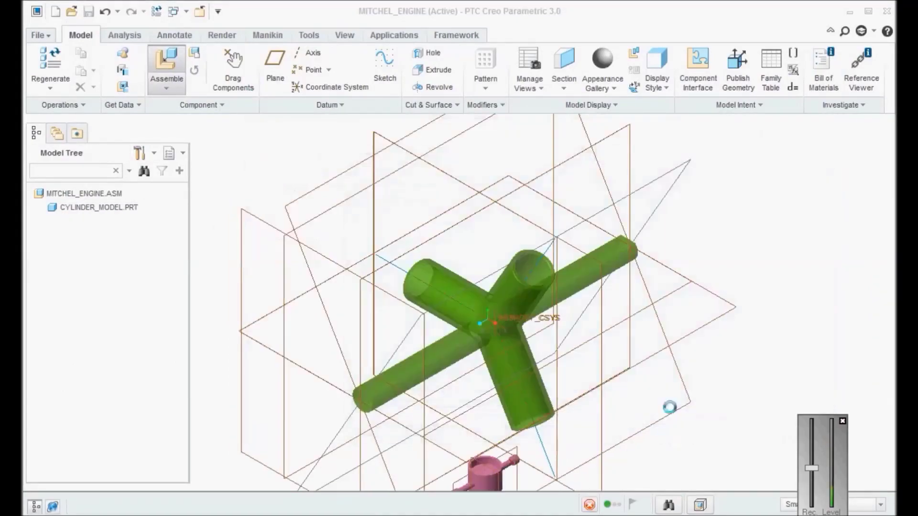
scroll(509, 483, down, 6)
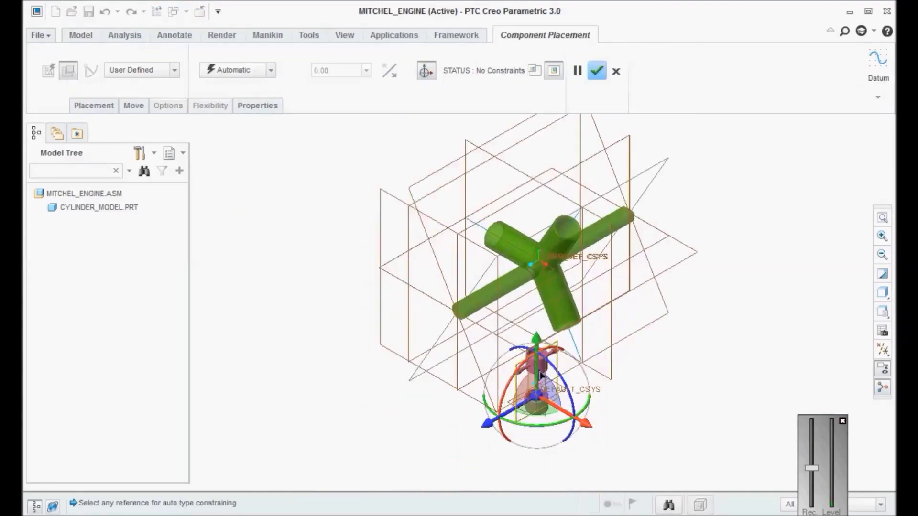
click(155, 71)
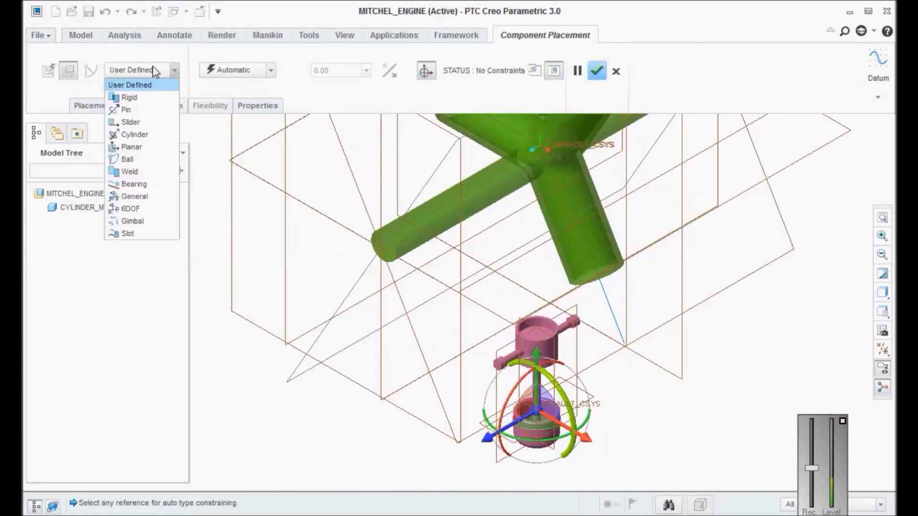
click(135, 135)
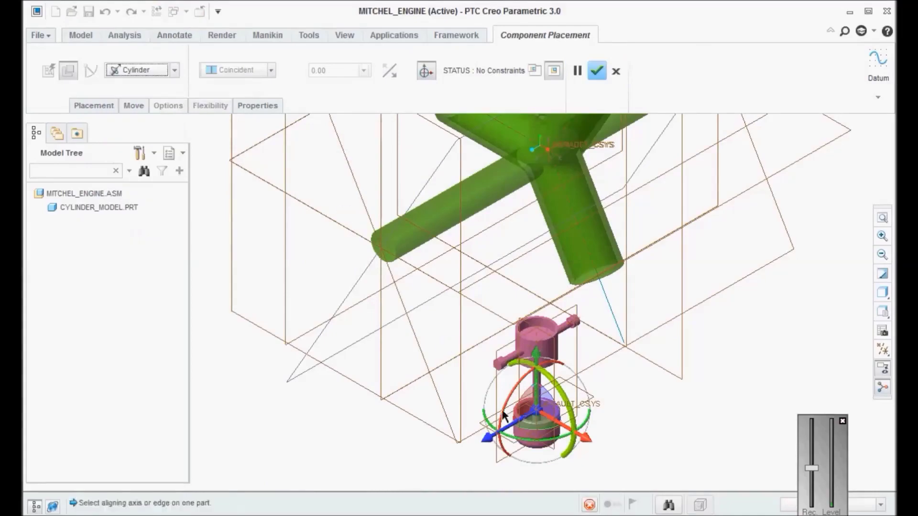
scroll(531, 433, up, 6)
Align the piston's axis with the cylinder bore axis.
click(532, 429)
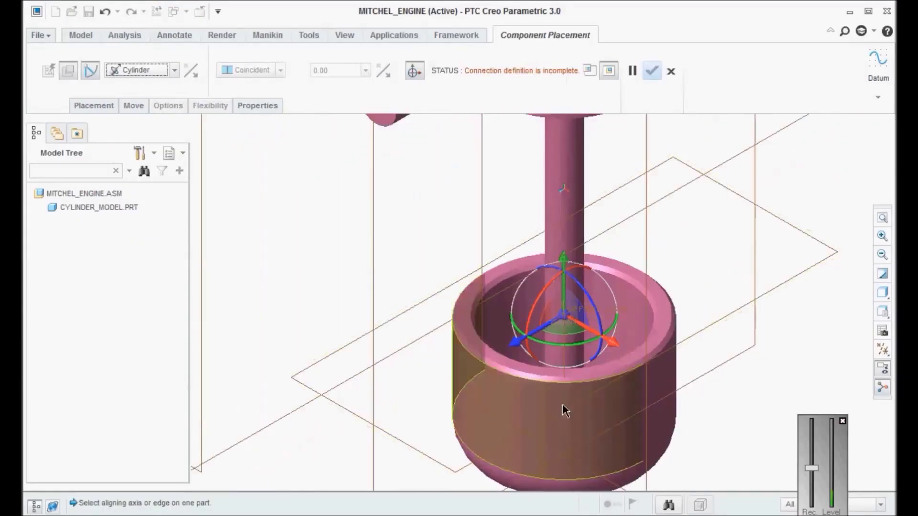
click(563, 403)
scroll(550, 419, down, 5)
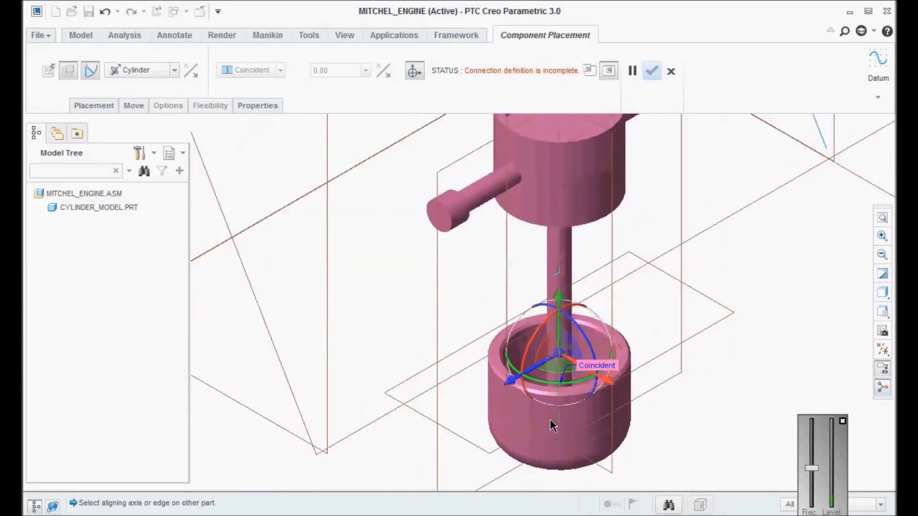
scroll(550, 418, down, 2)
middle_drag(550, 420, 581, 277)
scroll(581, 277, up, 5)
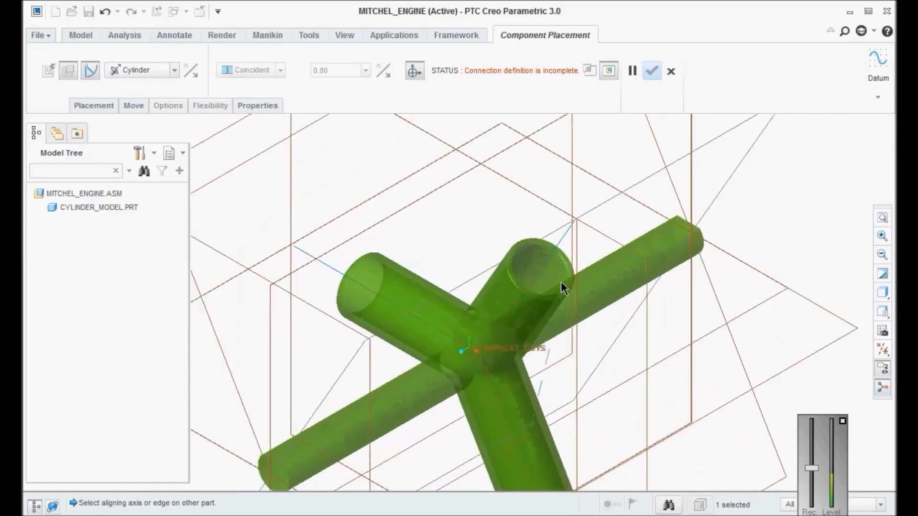
scroll(533, 274, up, 2)
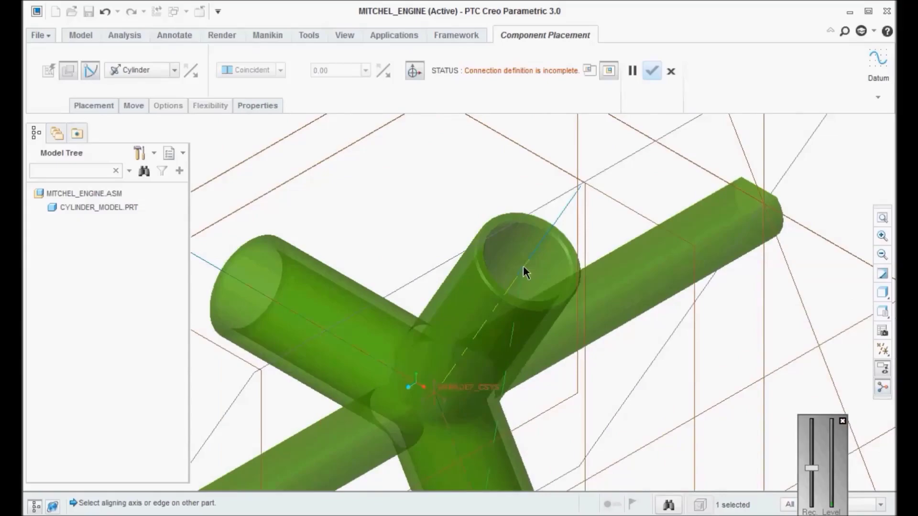
click(523, 267)
Slide the piston up the bore, review its translation axis, and add a new connection set.
scroll(509, 306, down, 1)
drag(453, 366, 536, 187)
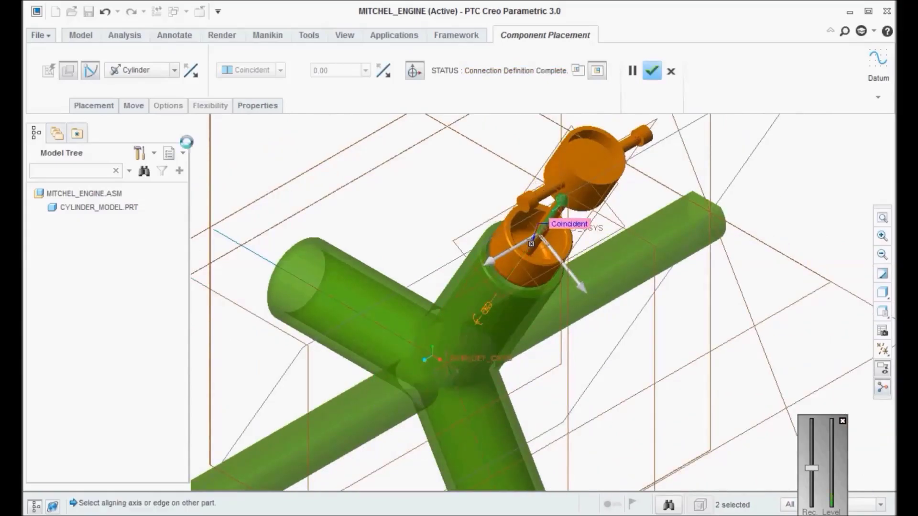
click(94, 106)
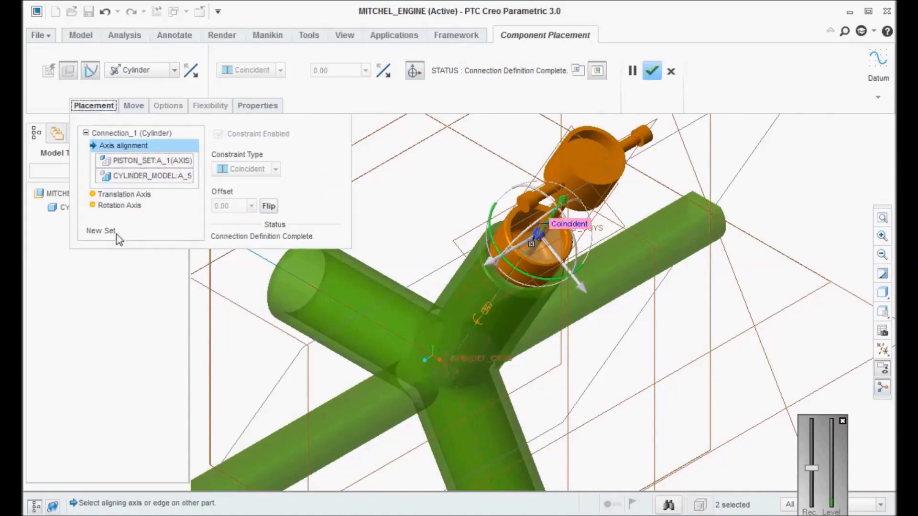
click(122, 194)
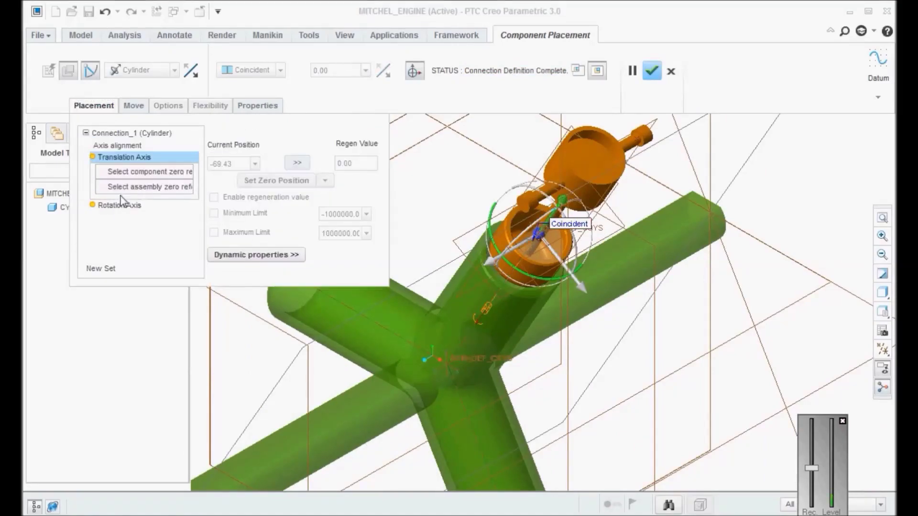
click(107, 269)
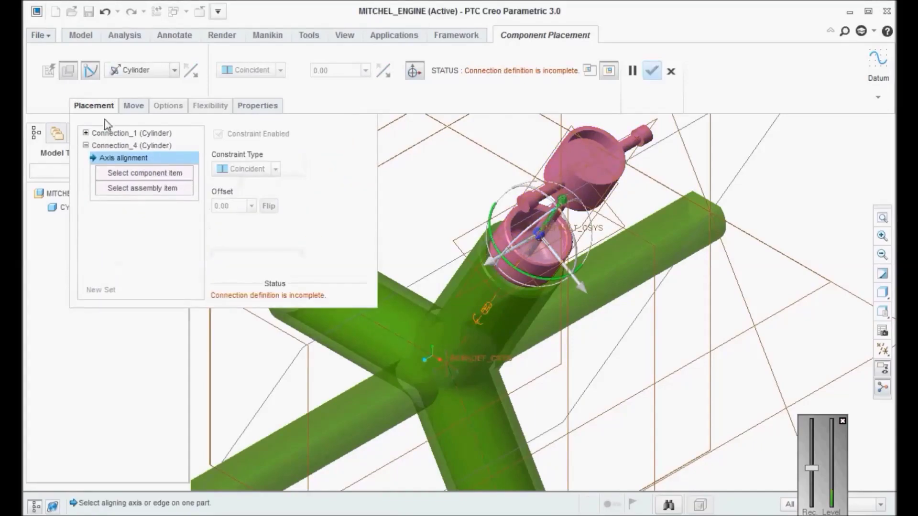
Make the new connection Planar and pick the piston's FRONT plane.
click(132, 76)
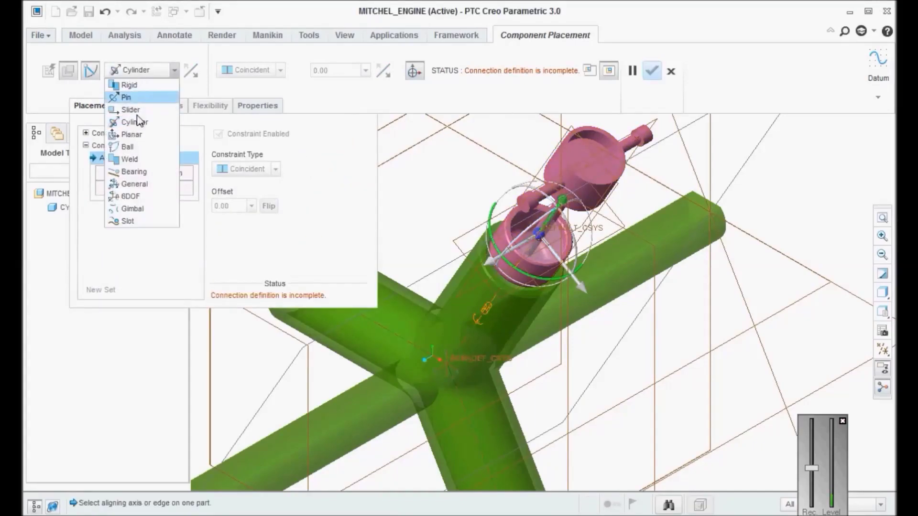
click(135, 134)
scroll(507, 316, down, 5)
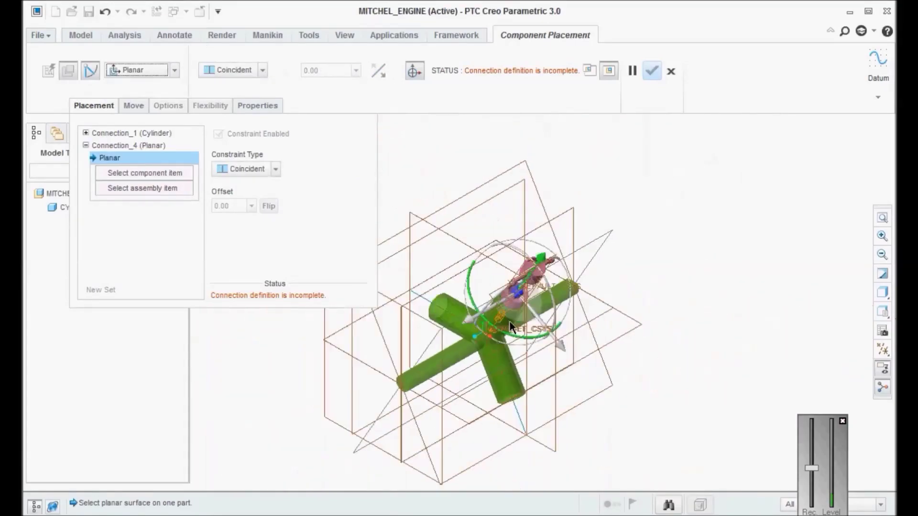
scroll(483, 270, up, 3)
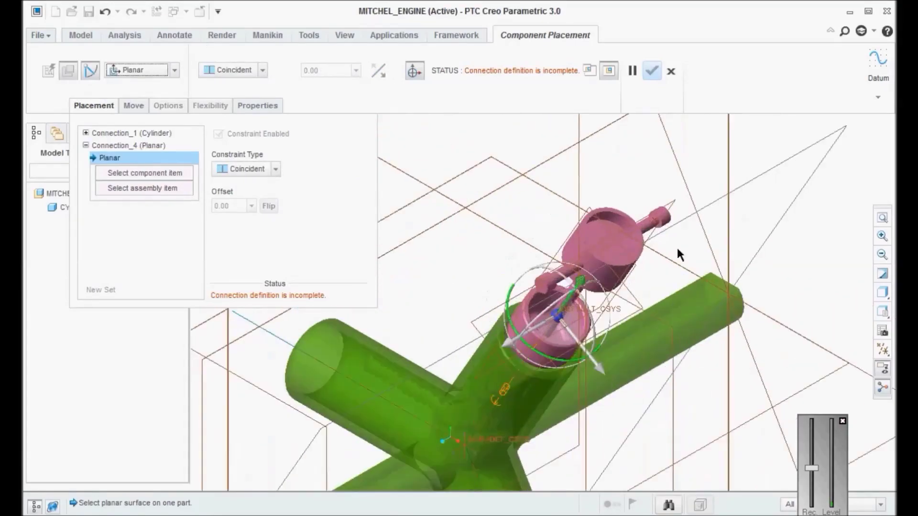
scroll(574, 206, up, 3)
click(684, 257)
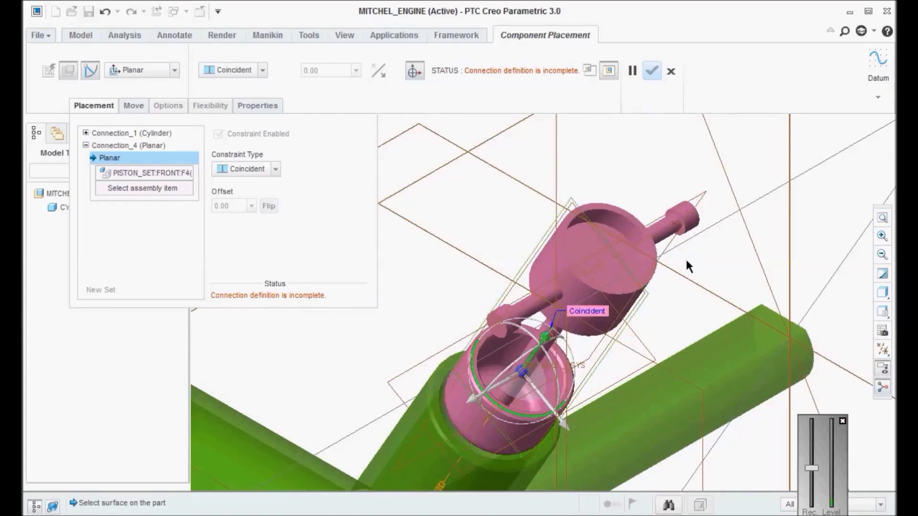
key(ctrl+d)
Mate it to the cylinder's FRONT plane and confirm the piston placement.
middle_drag(552, 284, 533, 292)
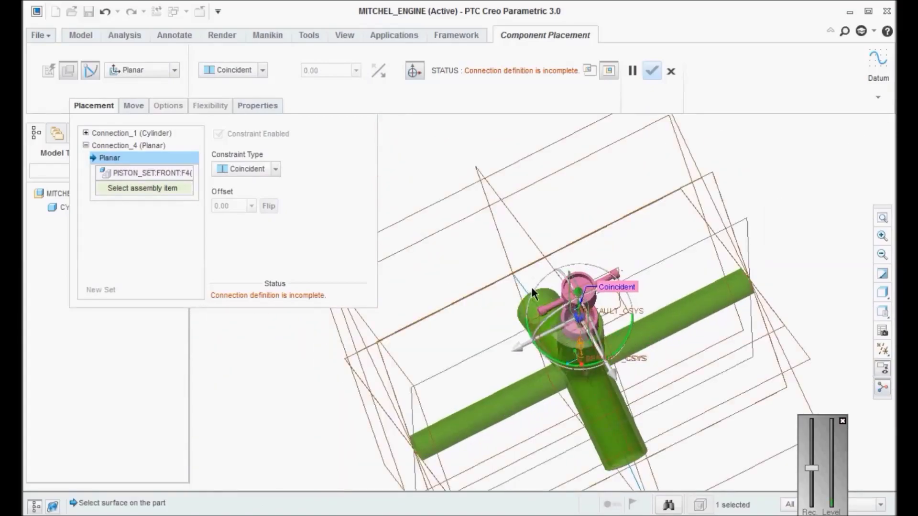
click(540, 249)
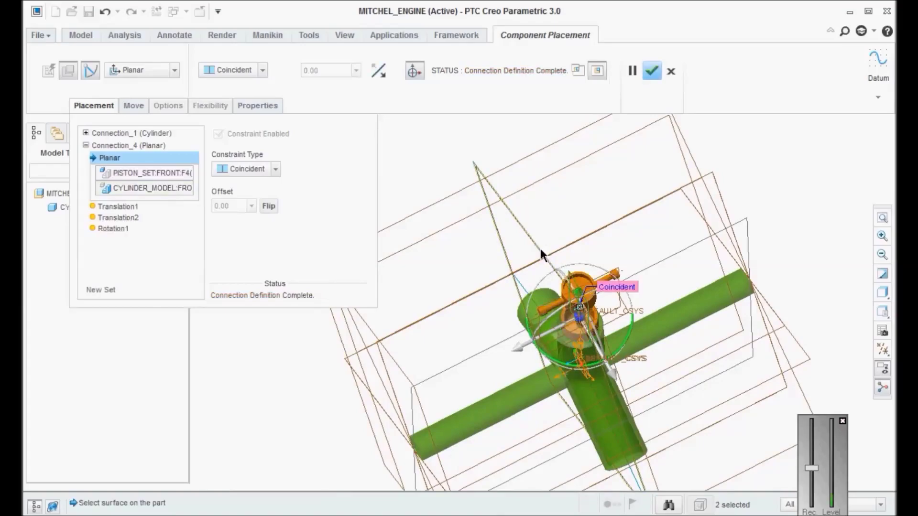
scroll(515, 280, down, 4)
middle_drag(569, 291, 604, 290)
scroll(521, 258, up, 4)
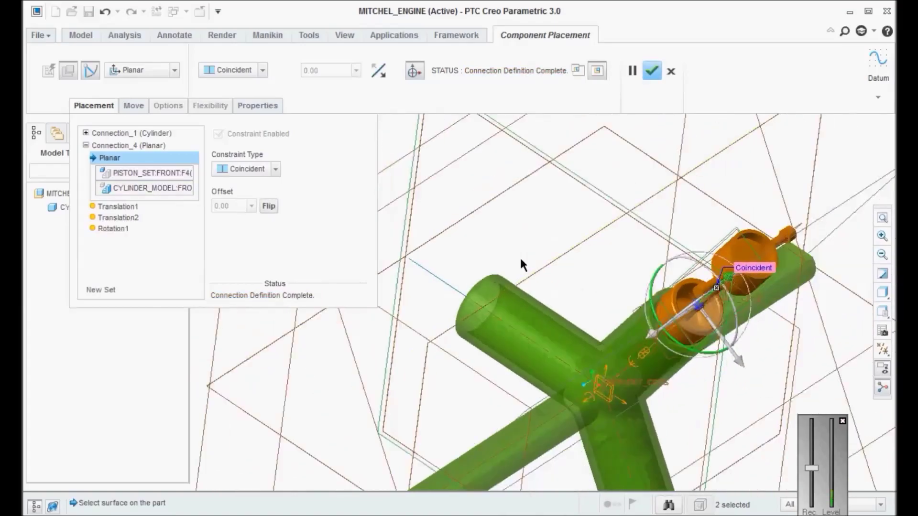
scroll(616, 286, down, 2)
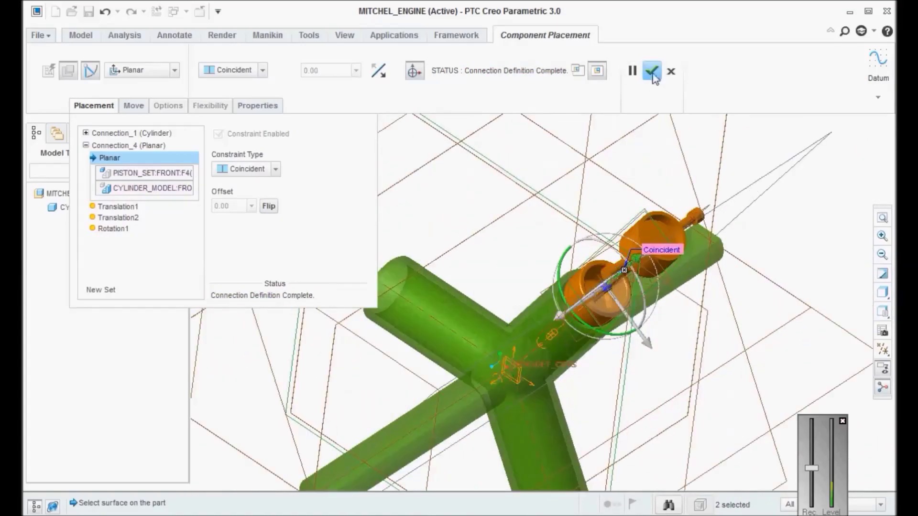
click(652, 71)
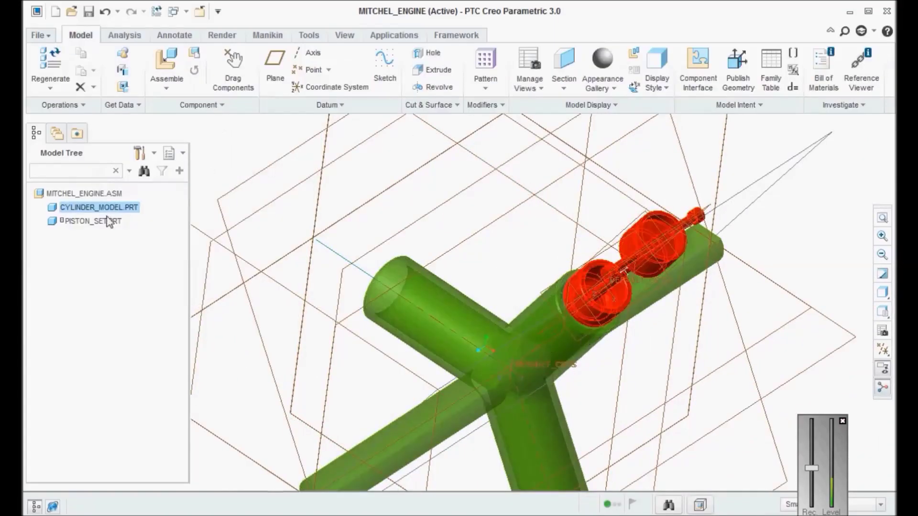
Edit the PISTON_SET definition and slide the piston down into the cylinder bore.
click(96, 221)
right_click(96, 221)
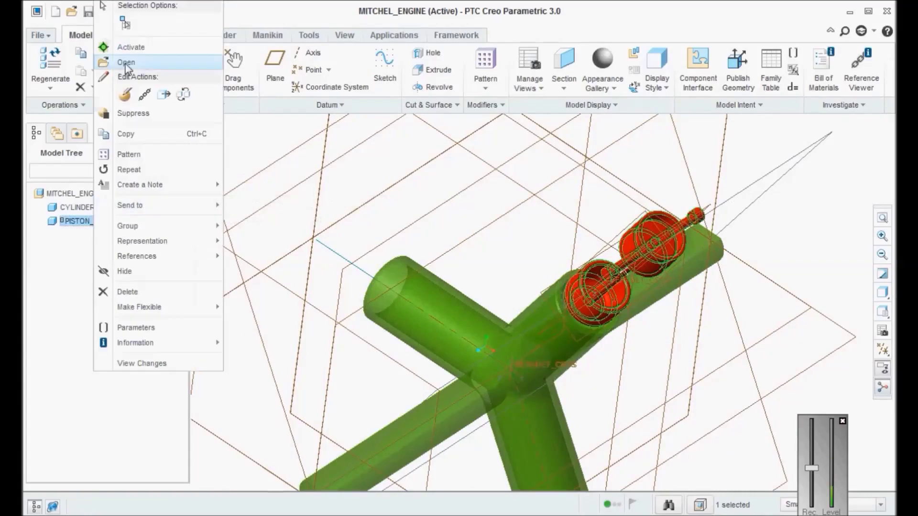
click(125, 94)
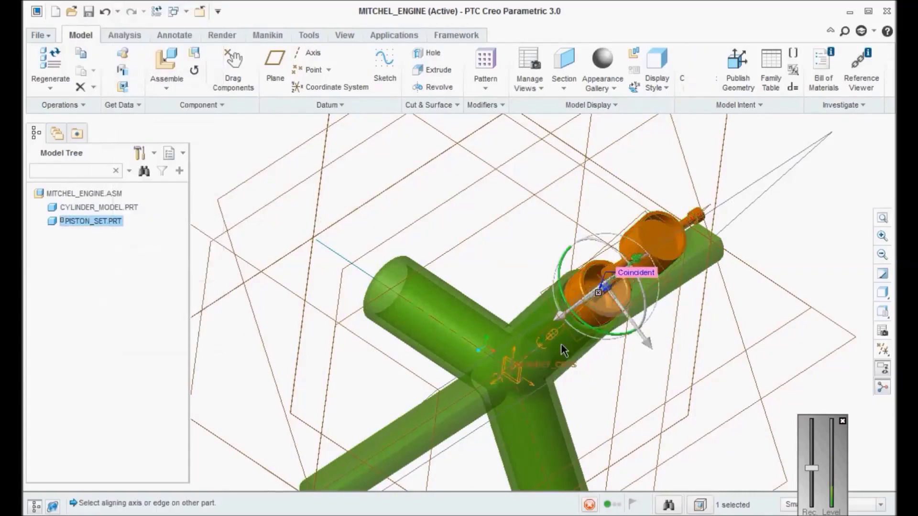
scroll(561, 344, up, 2)
drag(664, 229, 441, 266)
scroll(441, 264, down, 3)
click(651, 71)
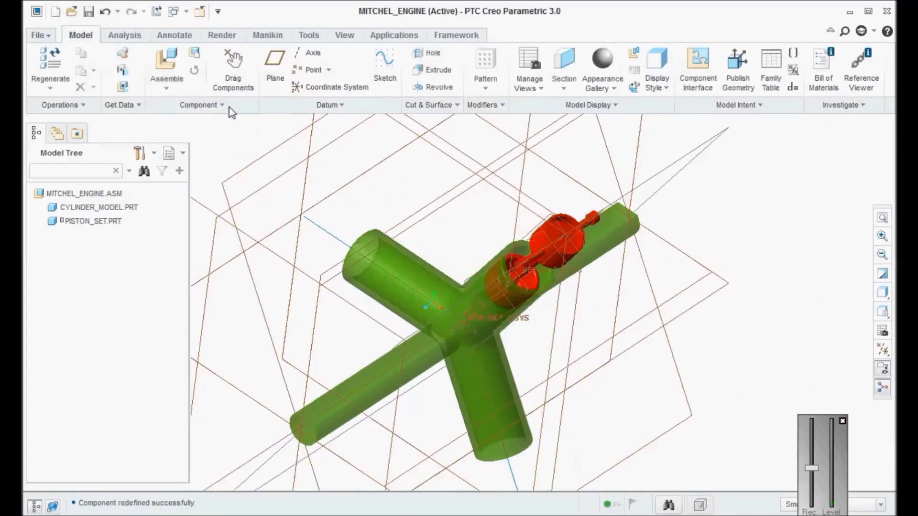
Bring in a second piston_set.prt and set its connection type to Cylinder.
click(167, 67)
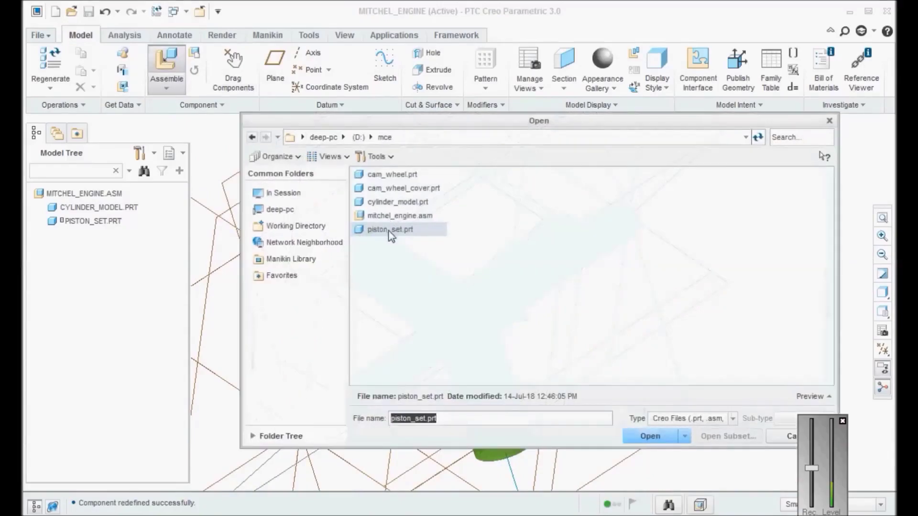
click(651, 436)
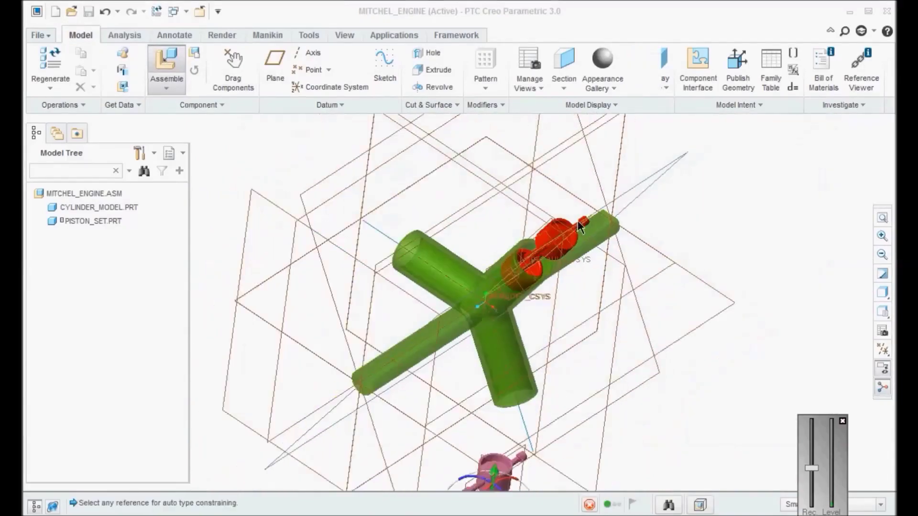
drag(527, 366, 340, 165)
click(149, 71)
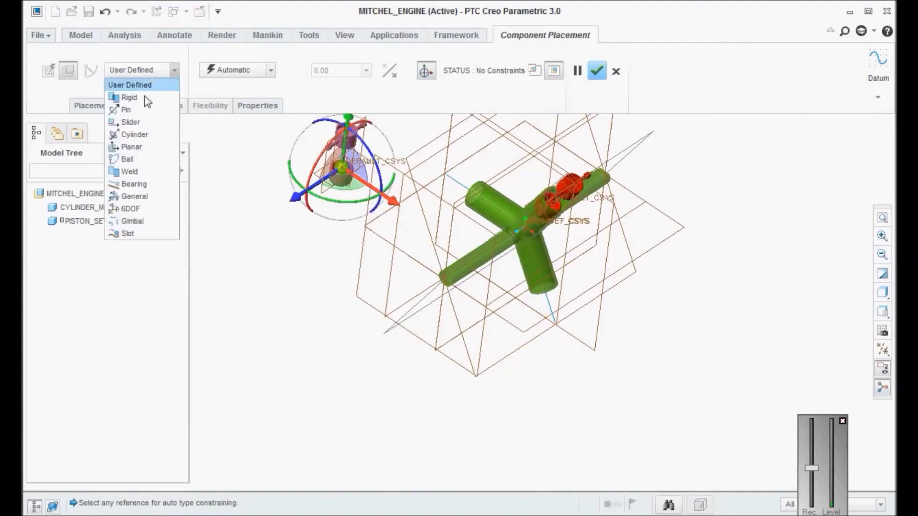
click(144, 136)
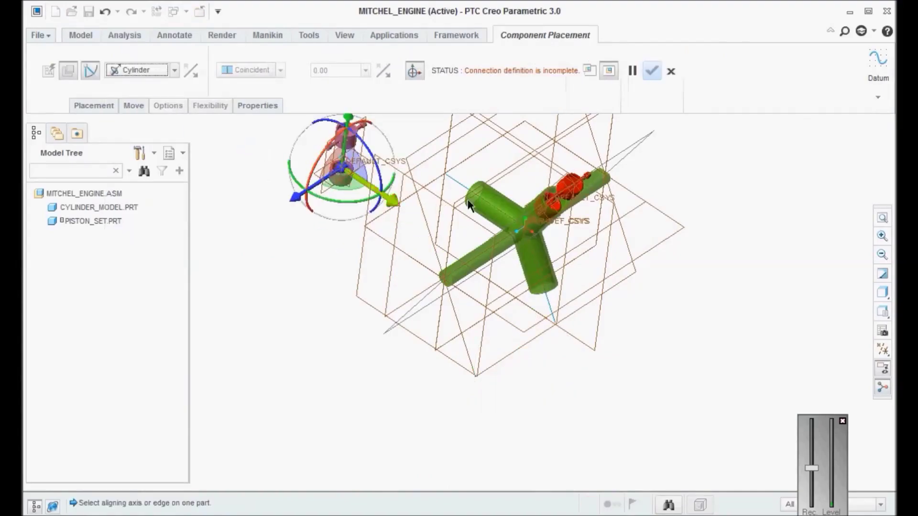
scroll(469, 204, up, 3)
Align the piston's axis with the cylinder's other arm axis and flip its direction.
click(510, 208)
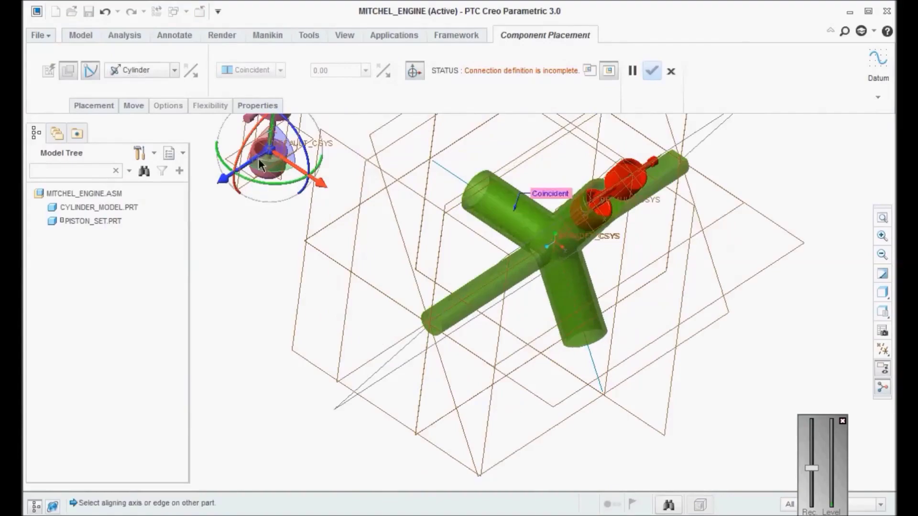
scroll(258, 159, up, 4)
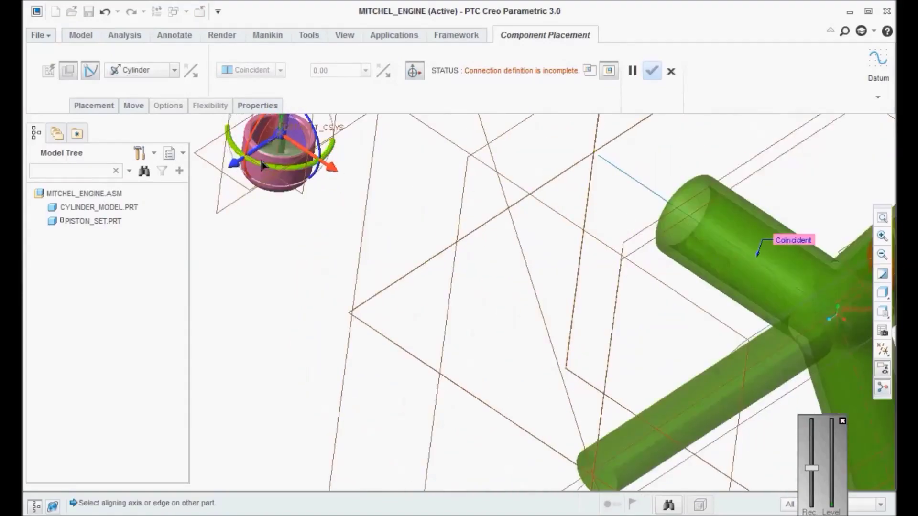
scroll(262, 162, up, 5)
click(306, 173)
scroll(368, 324, down, 6)
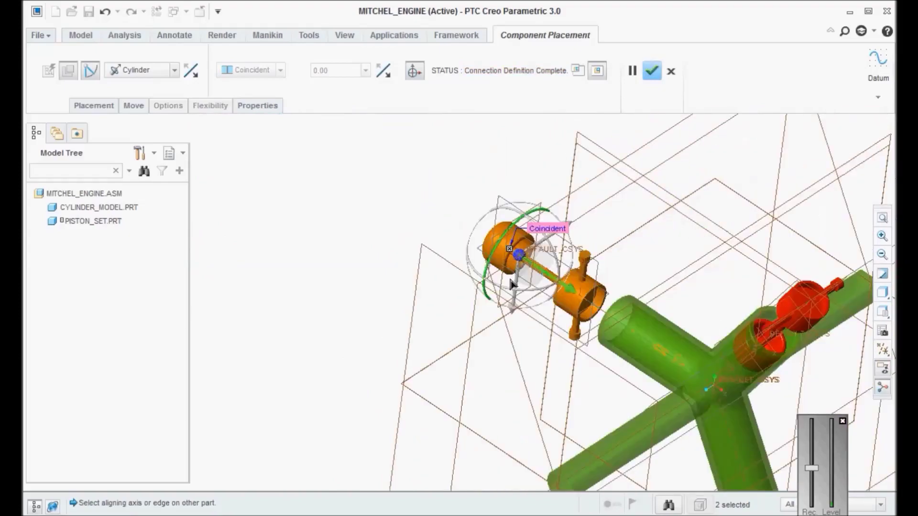
click(106, 107)
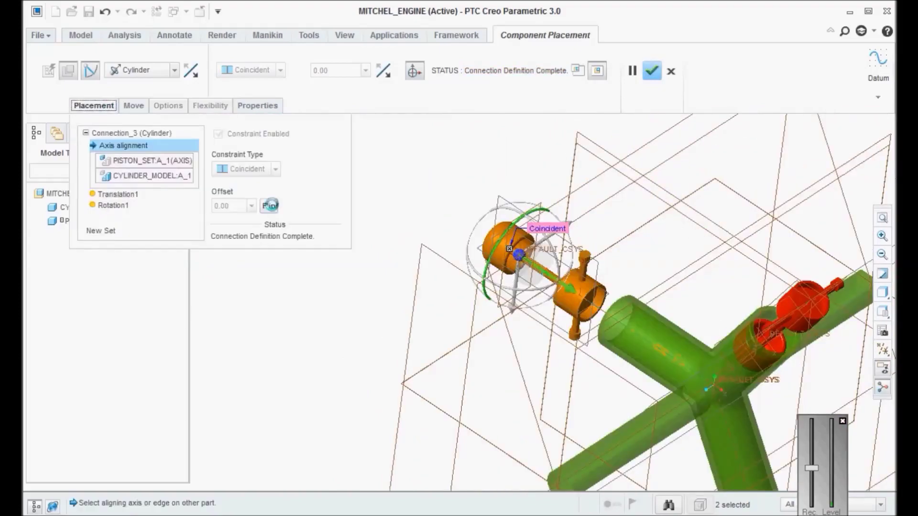
click(268, 206)
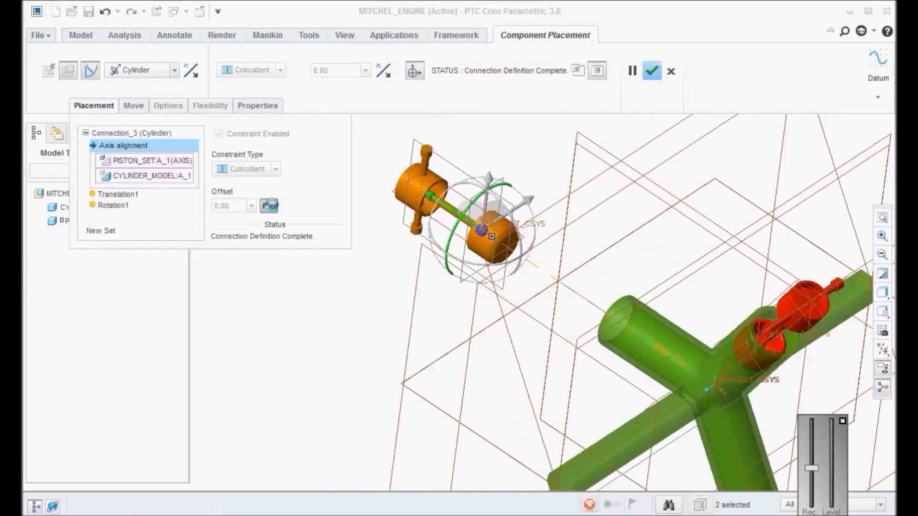
Add a Planar connection from the piston's RIGHT plane to ASM_FRONT and confirm placement.
click(106, 232)
click(143, 71)
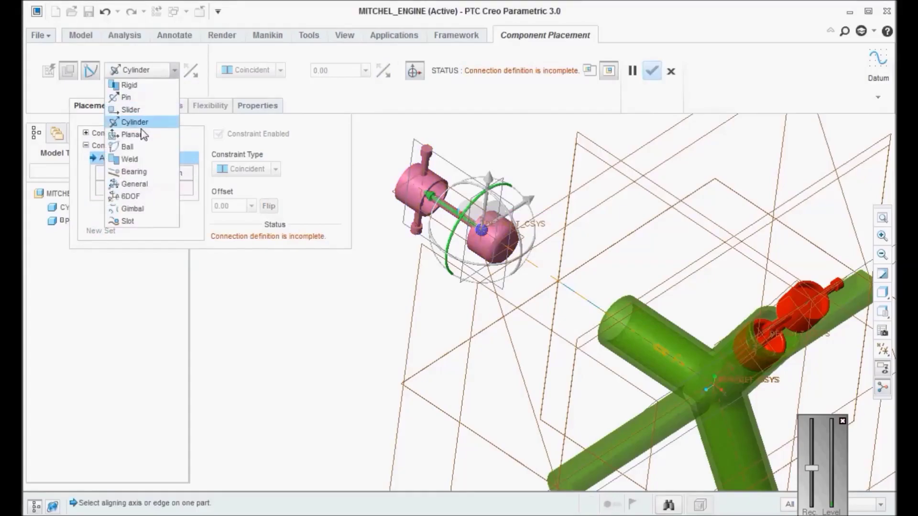
click(131, 135)
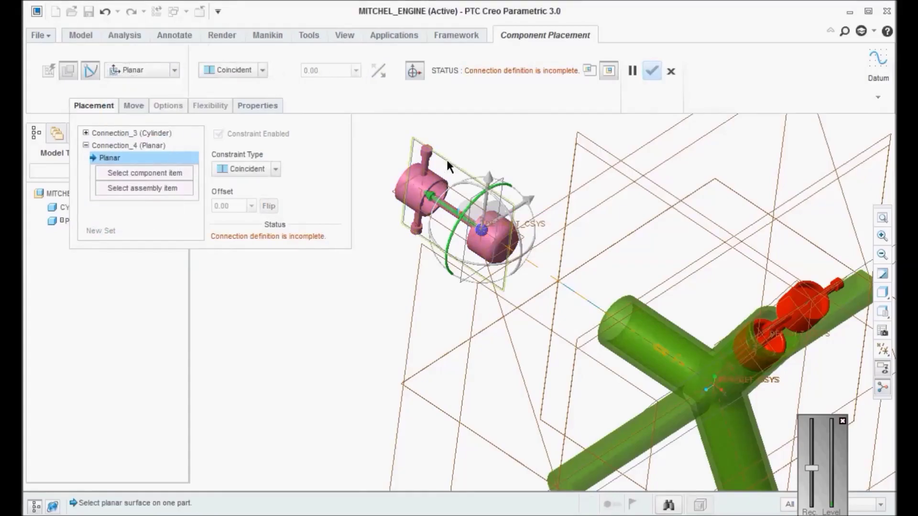
click(446, 157)
middle_drag(446, 157, 467, 208)
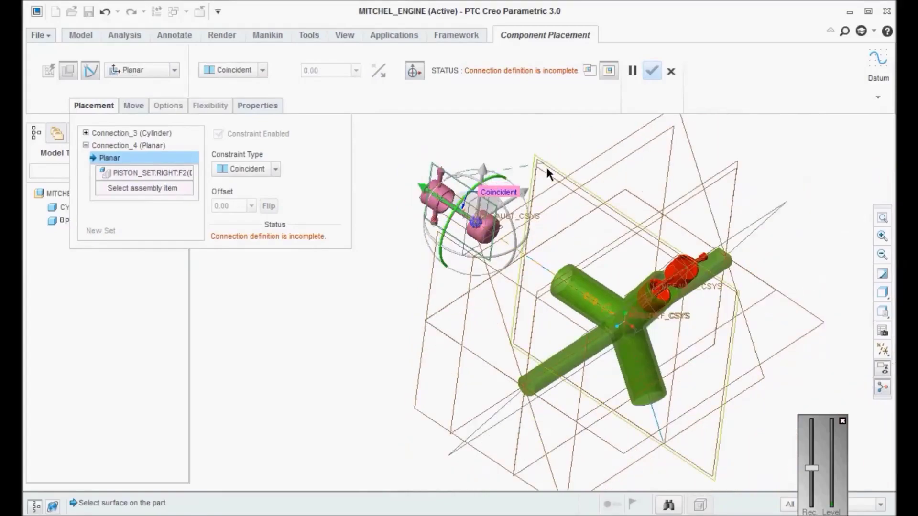
click(547, 170)
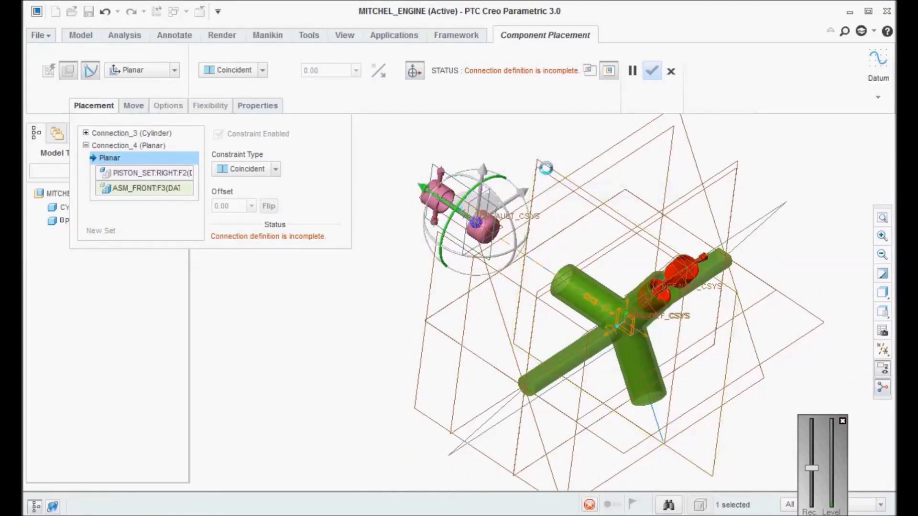
click(652, 72)
click(91, 236)
right_click(91, 235)
key(Escape)
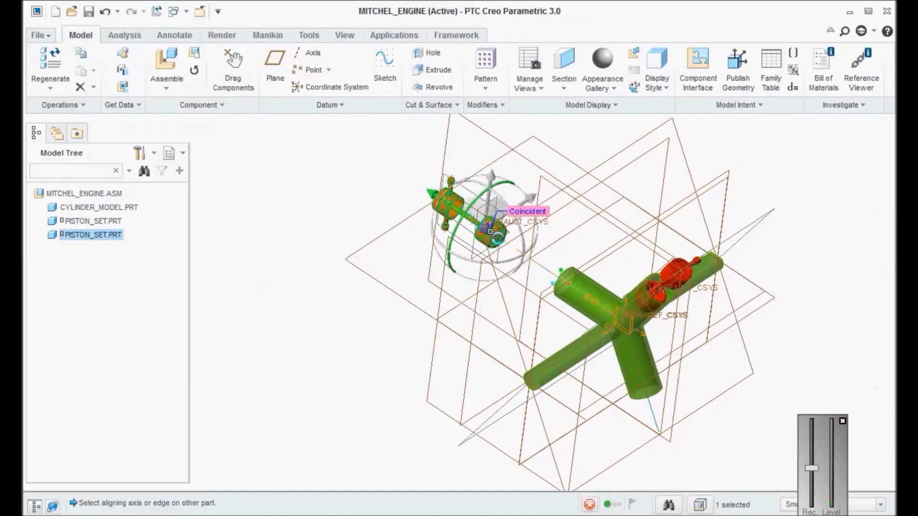
Slide the second piston into its bore and confirm its placement.
drag(447, 211, 542, 283)
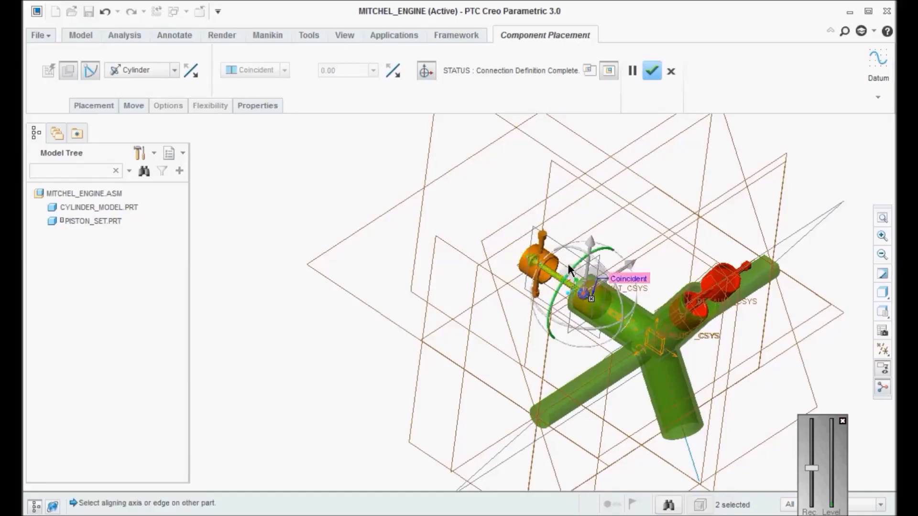
scroll(567, 262, up, 3)
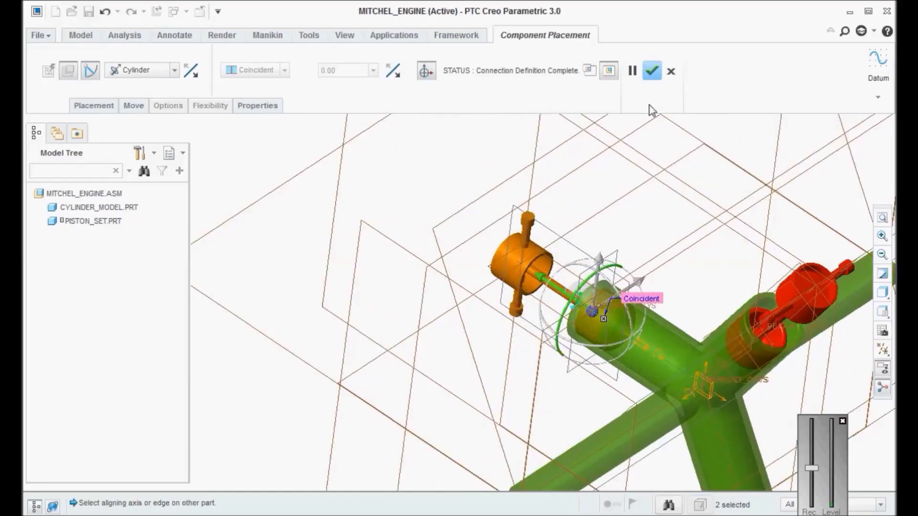
click(652, 71)
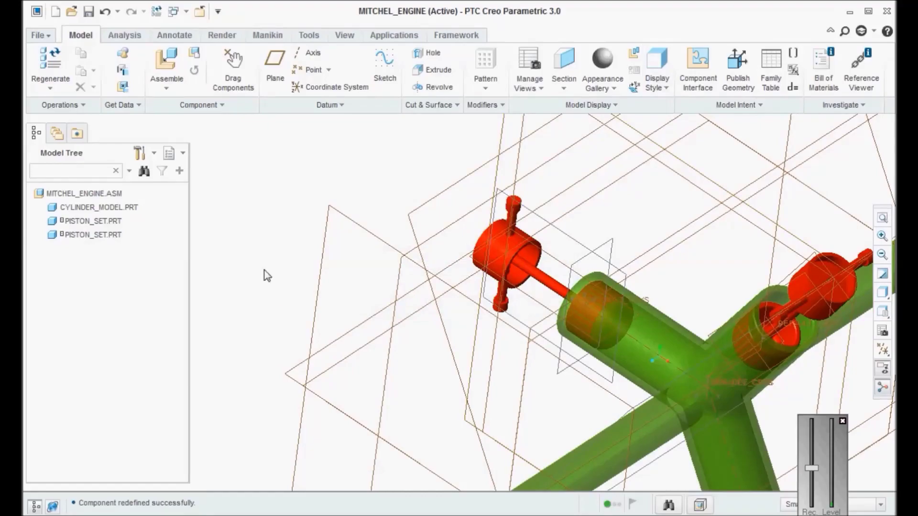
Redefine the second piston's Connection_4 Planar to use its FRONT plane instead of RIGHT.
right_click(105, 237)
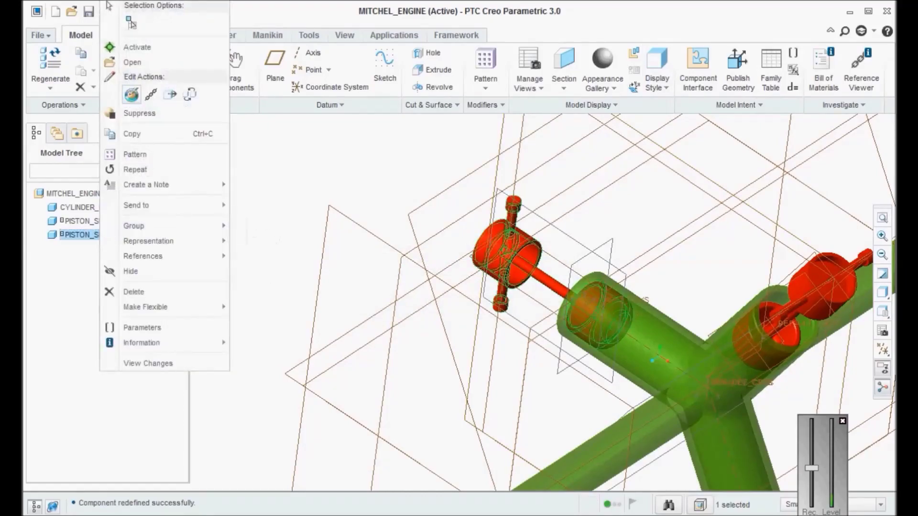
click(133, 94)
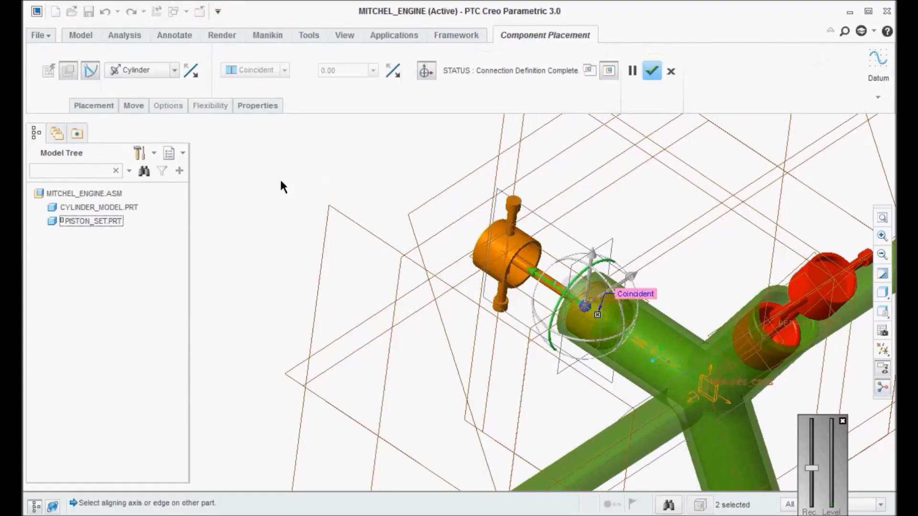
click(113, 105)
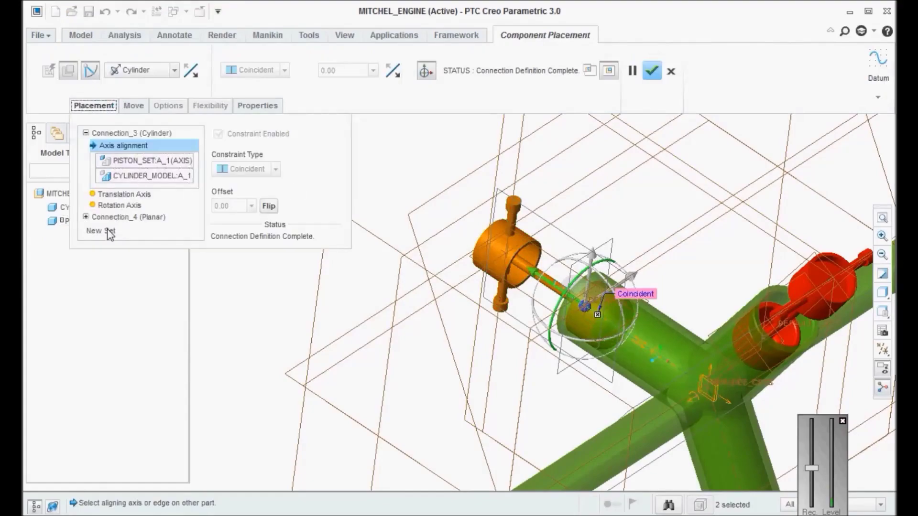
click(87, 217)
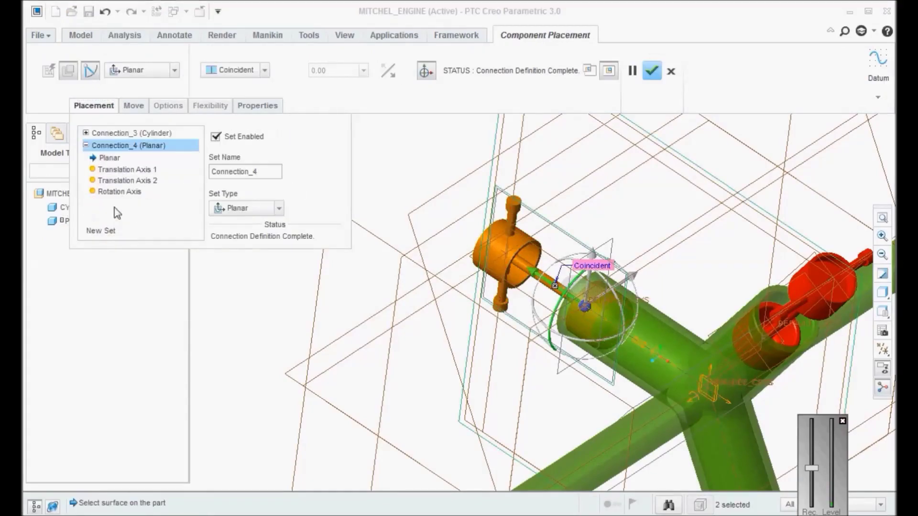
click(111, 160)
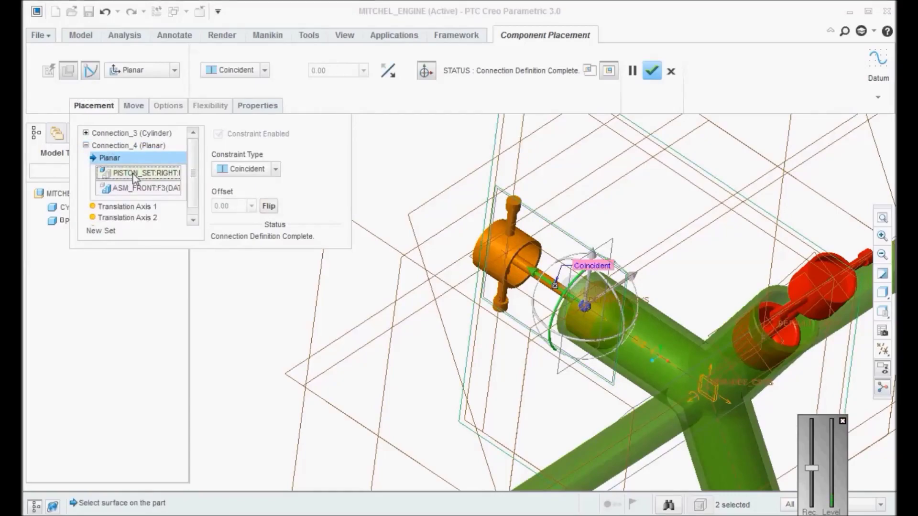
click(165, 175)
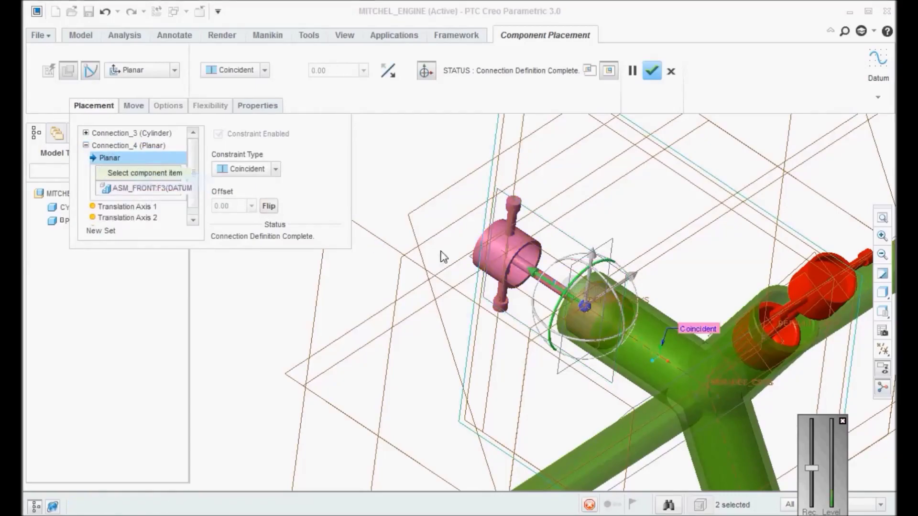
click(468, 258)
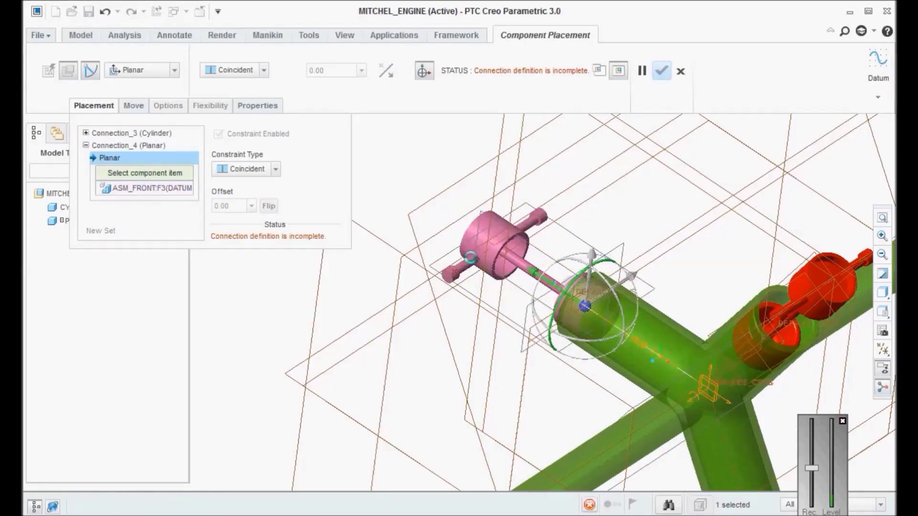
click(472, 261)
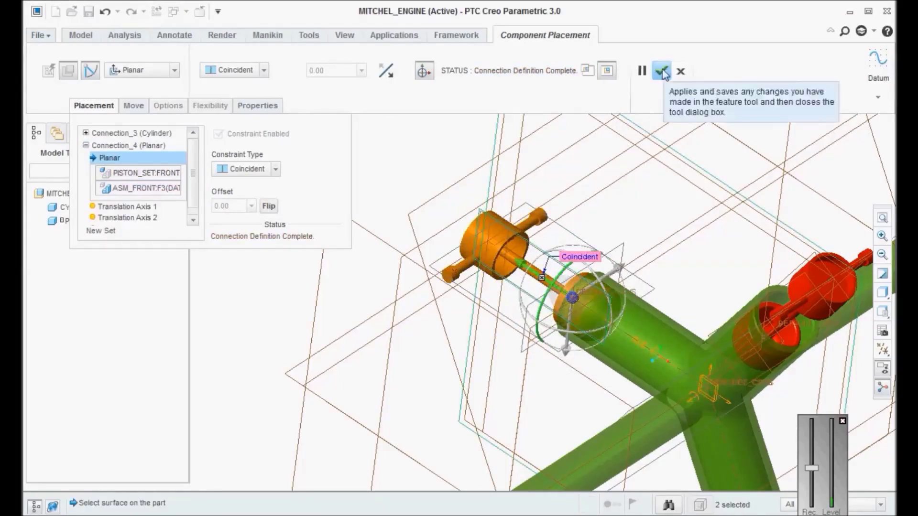
click(662, 72)
click(167, 62)
Bring in a third piston_set.prt with a Cylinder connection type.
click(392, 235)
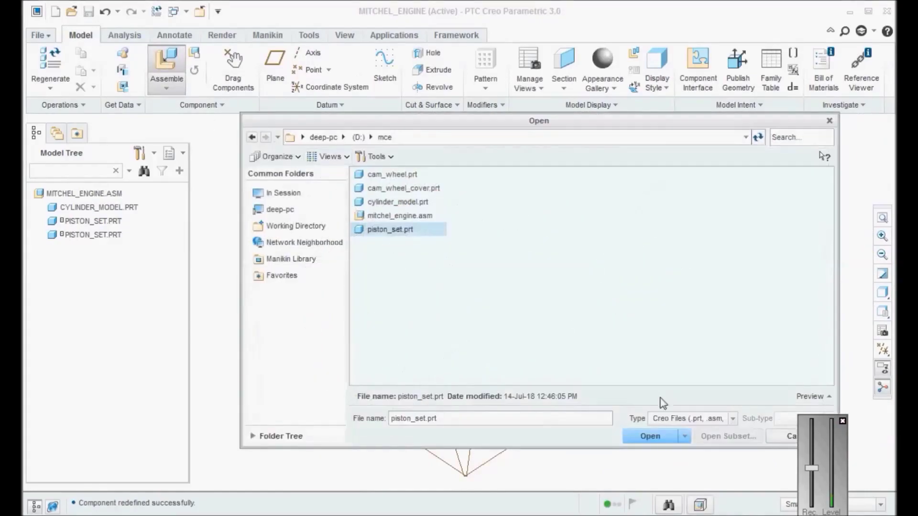
click(663, 437)
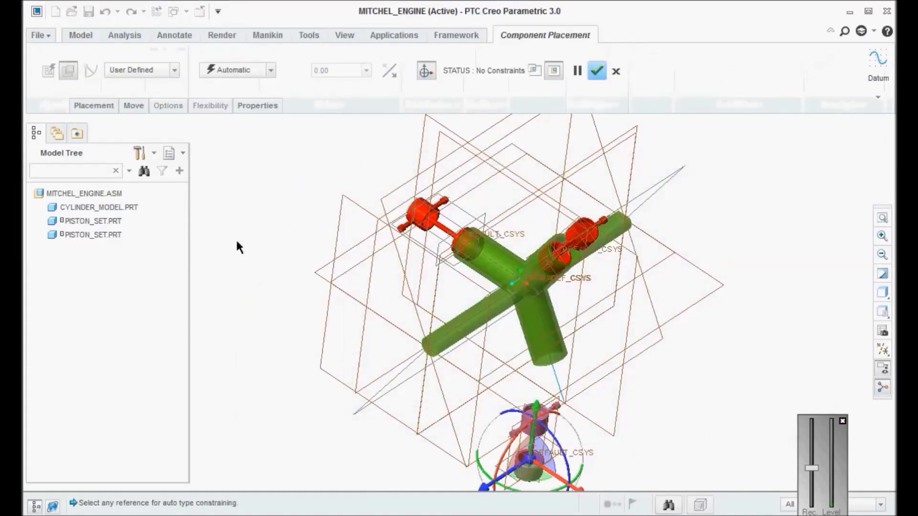
click(136, 72)
click(128, 134)
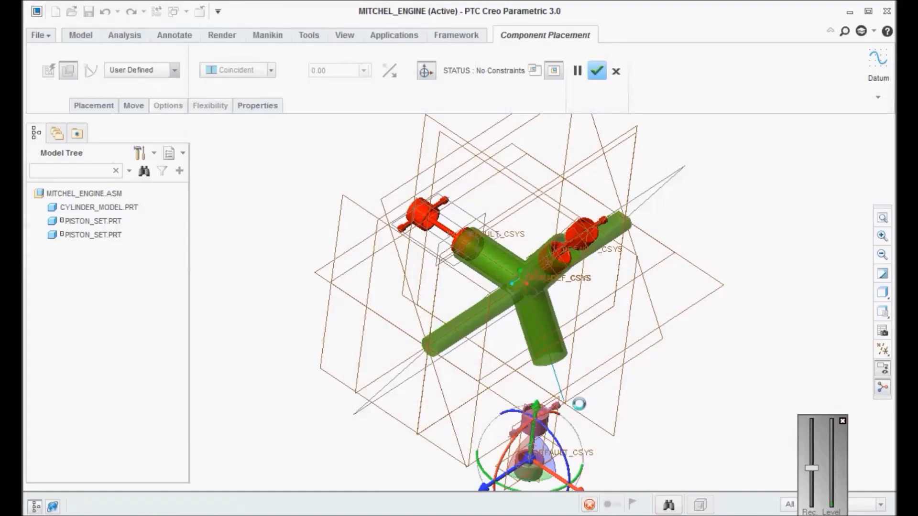
Align the piston's axis with the lower bore axis A_3 and flip its direction.
scroll(577, 409, up, 10)
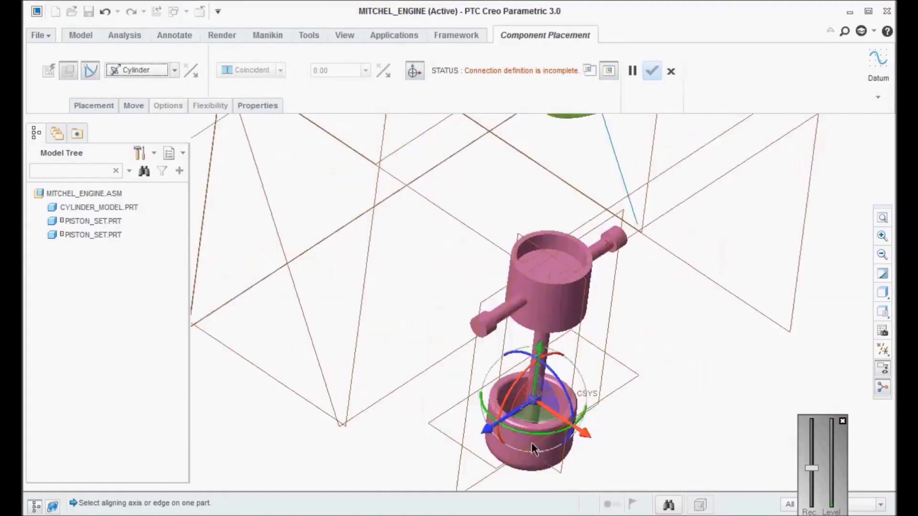
click(524, 428)
scroll(541, 462, down, 2)
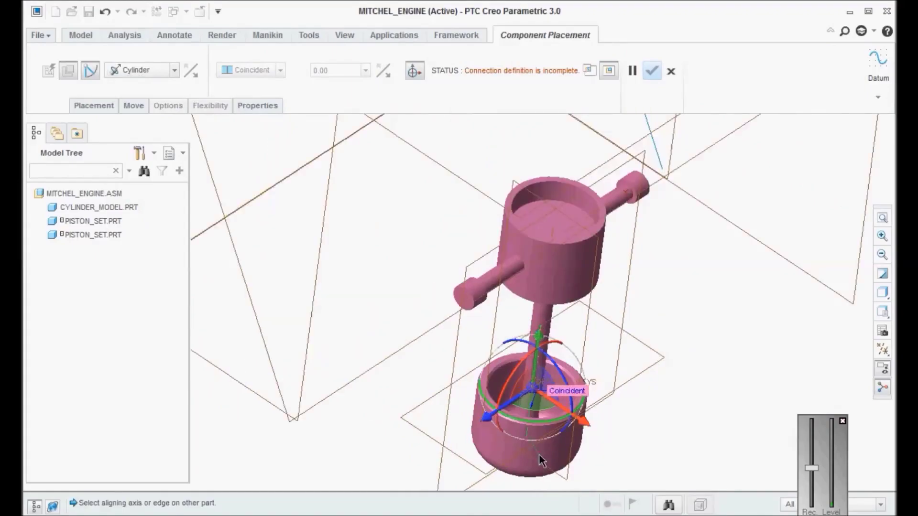
scroll(538, 455, down, 3)
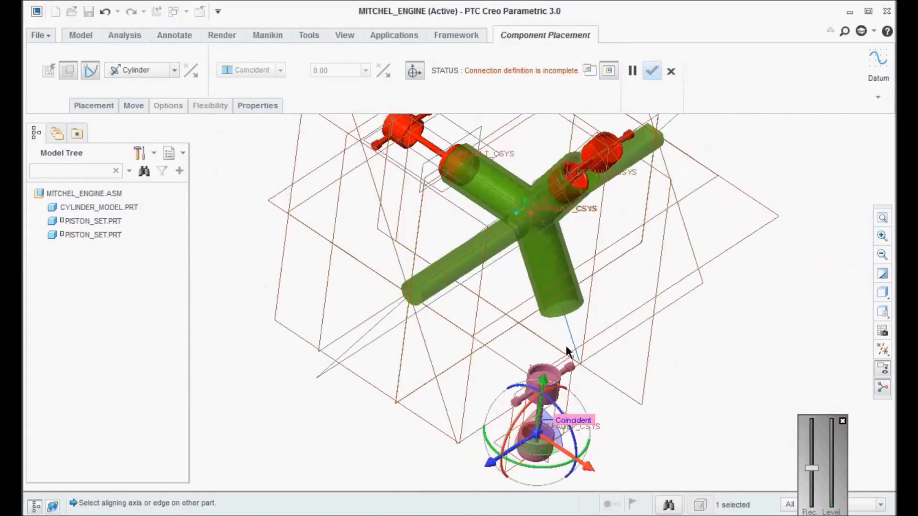
click(557, 294)
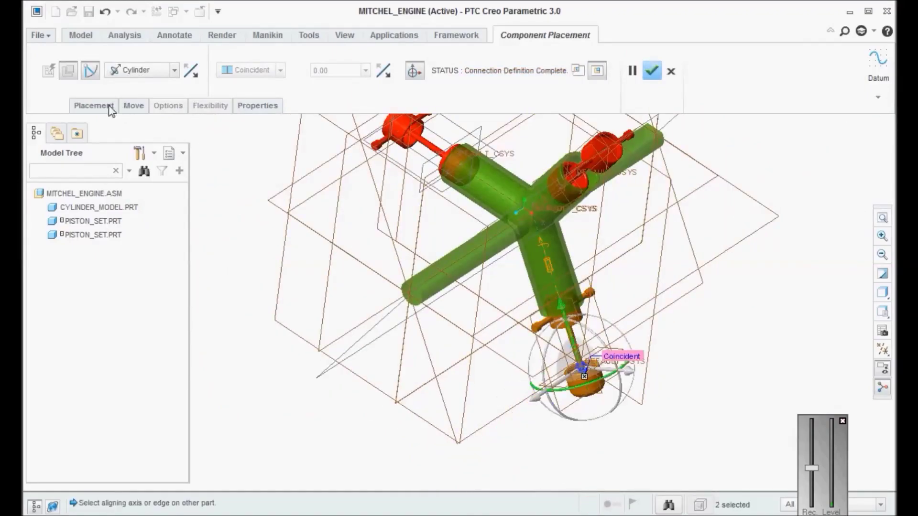
click(94, 106)
click(269, 206)
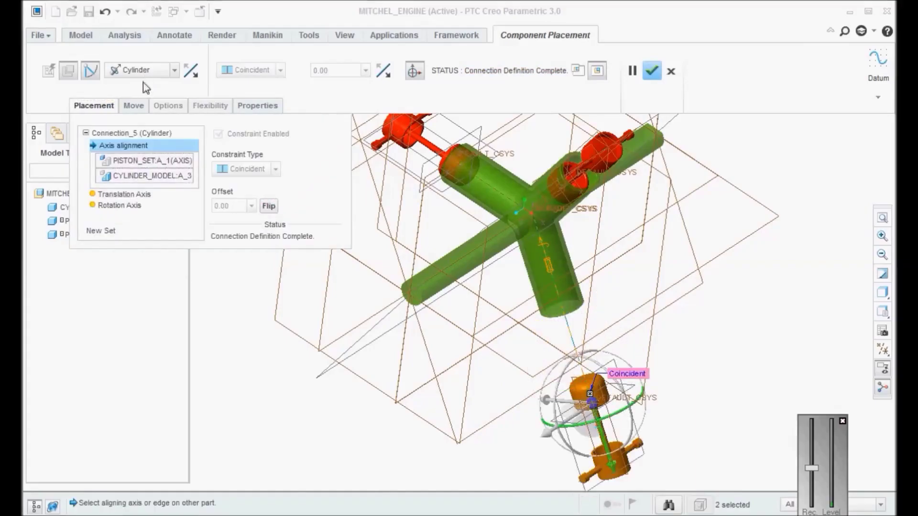
Add a Planar connection between ASM_FRONT and the piston's FRONT plane.
click(108, 232)
click(152, 71)
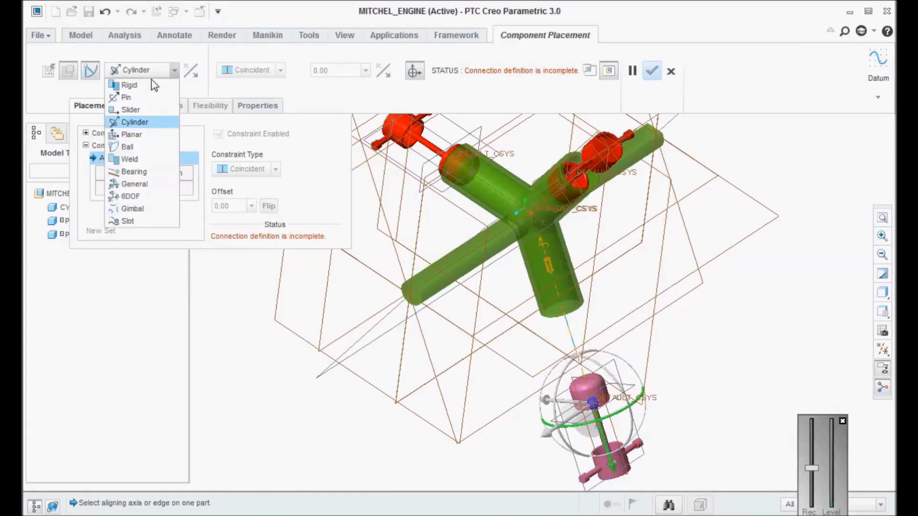
click(144, 134)
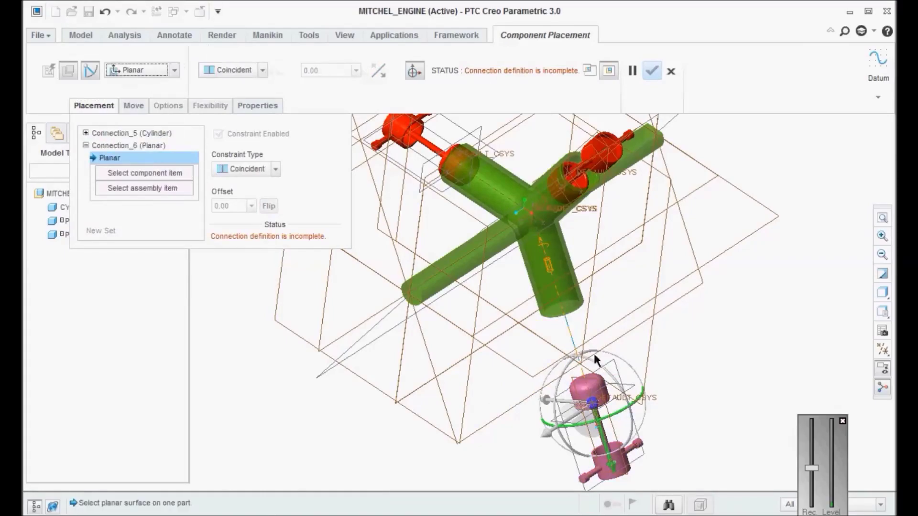
mouse_move(570, 335)
middle_down()
mouse_move(619, 318)
mouse_move(573, 319)
middle_up()
click(596, 294)
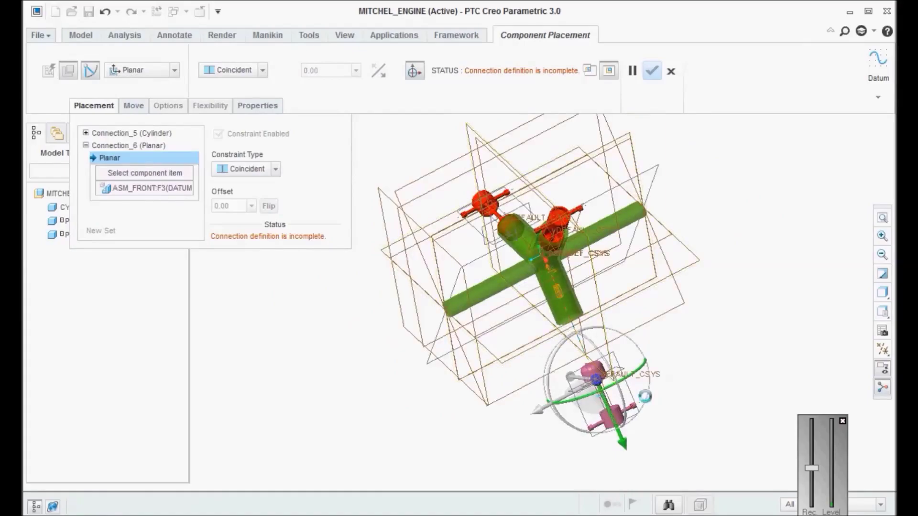
scroll(624, 430, up, 5)
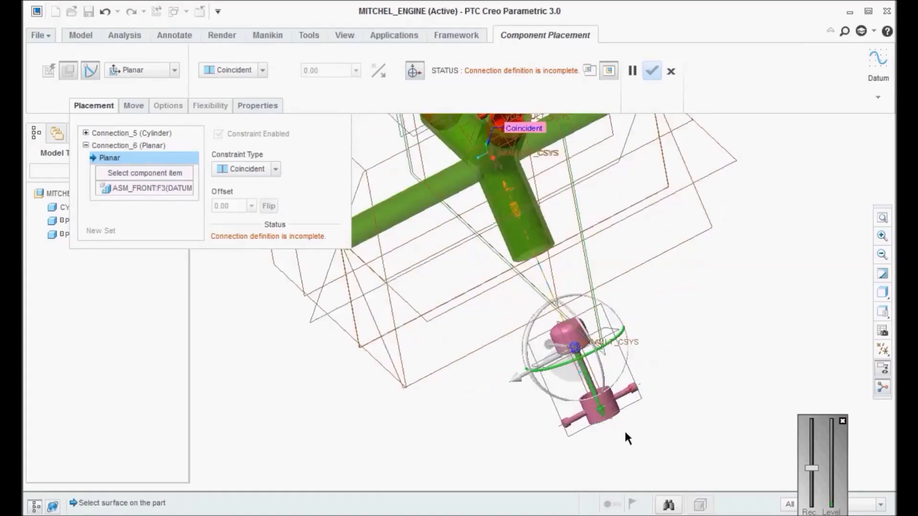
click(604, 407)
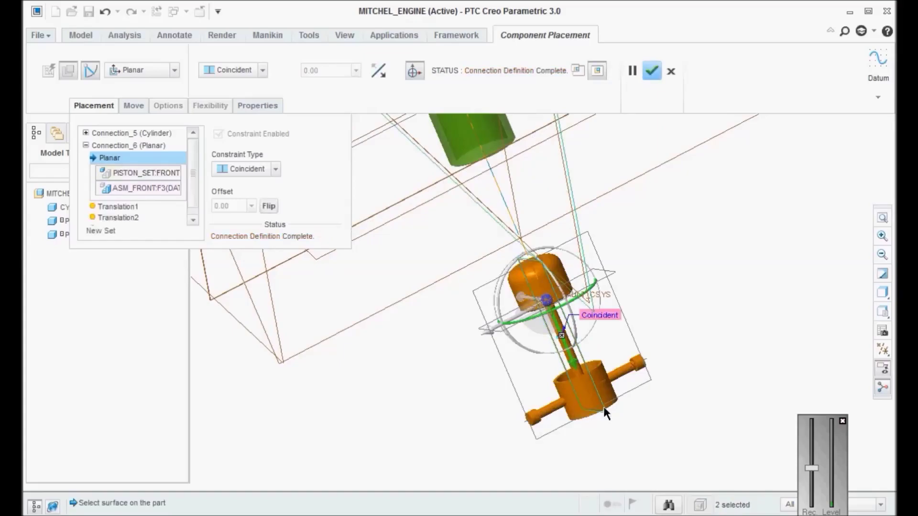
Slide the third piston up into the cylinder bore and finish its placement.
scroll(548, 440, down, 3)
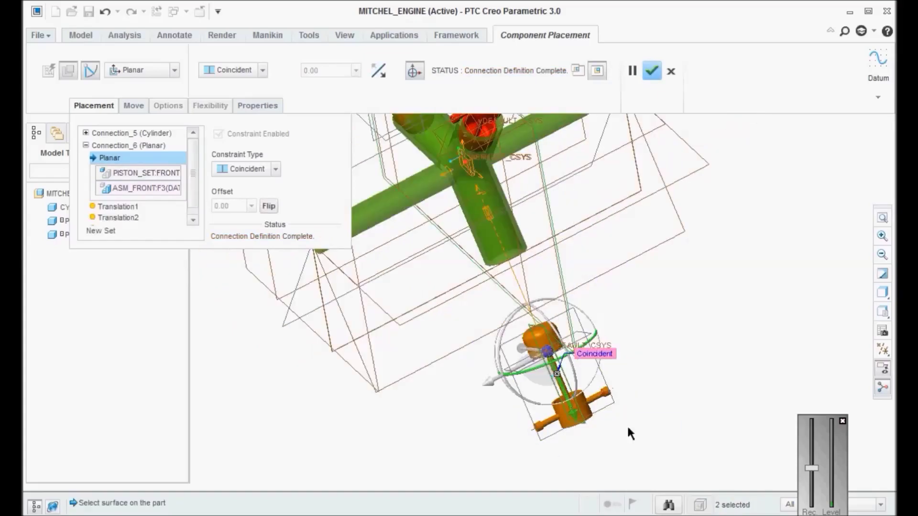
mouse_move(630, 418)
middle_down()
mouse_move(654, 403)
mouse_move(645, 414)
middle_up()
drag(556, 426, 507, 327)
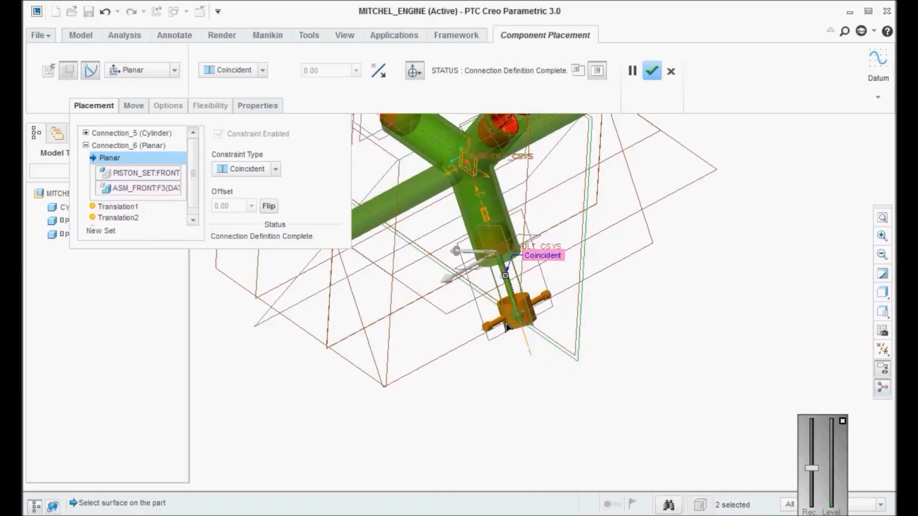
middle_drag(515, 366, 536, 347)
click(650, 74)
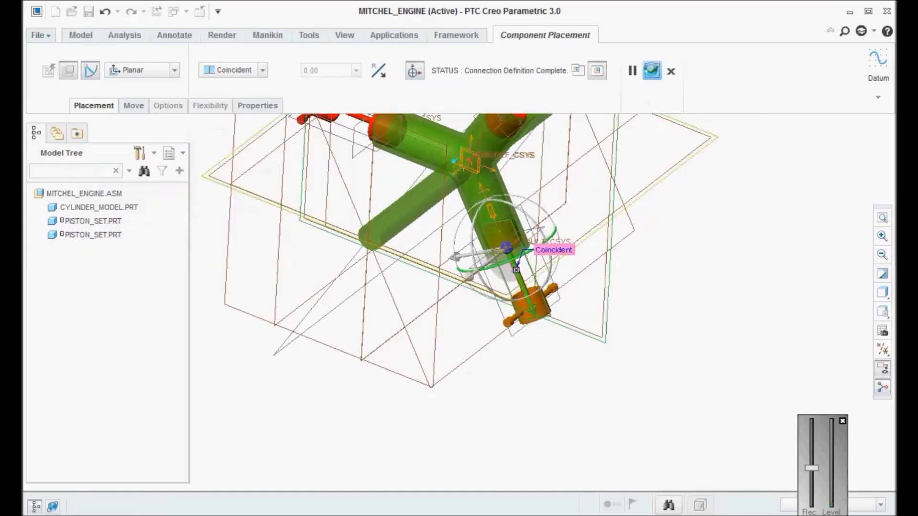
Refit the assembly view and bring up the first PISTON_SET's context actions.
key(ctrl+d)
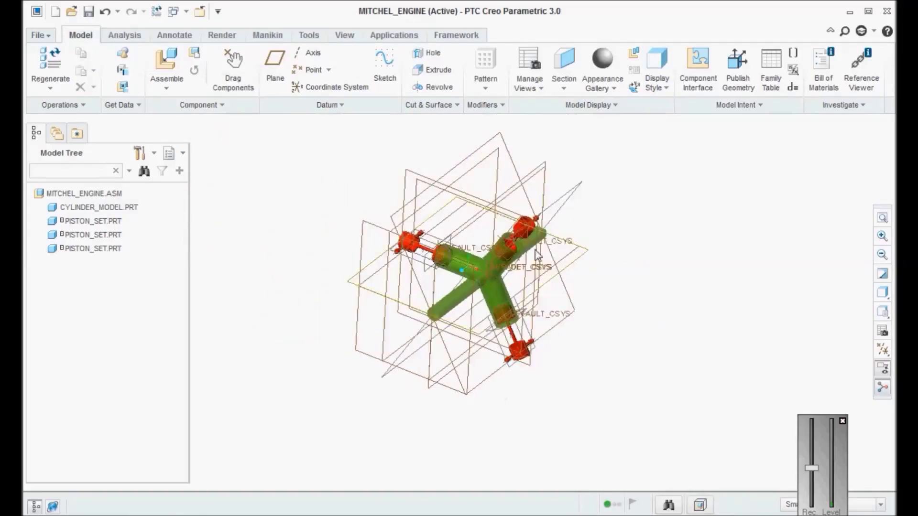
scroll(514, 241, up, 5)
scroll(506, 236, down, 3)
middle_drag(500, 231, 301, 208)
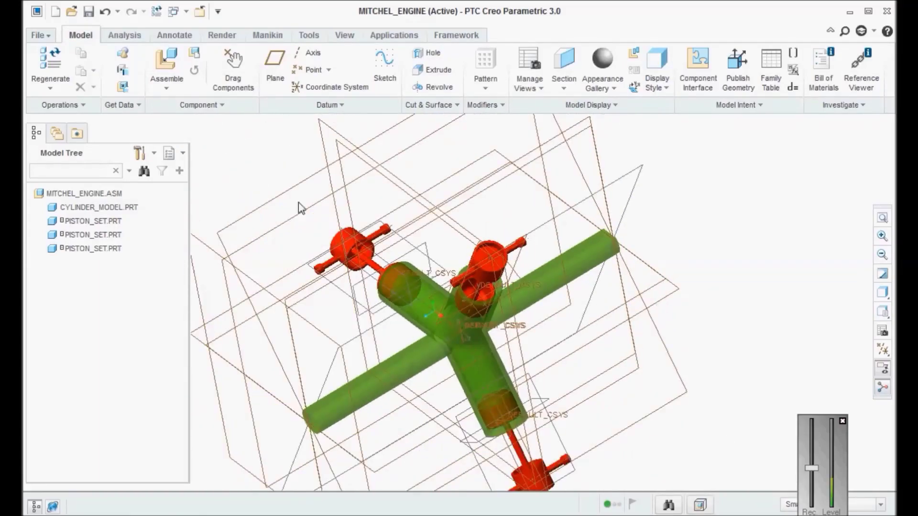
click(84, 221)
right_click(84, 221)
Reopen the first piston's placement and review its existing connection type, leaving it unchanged.
click(126, 96)
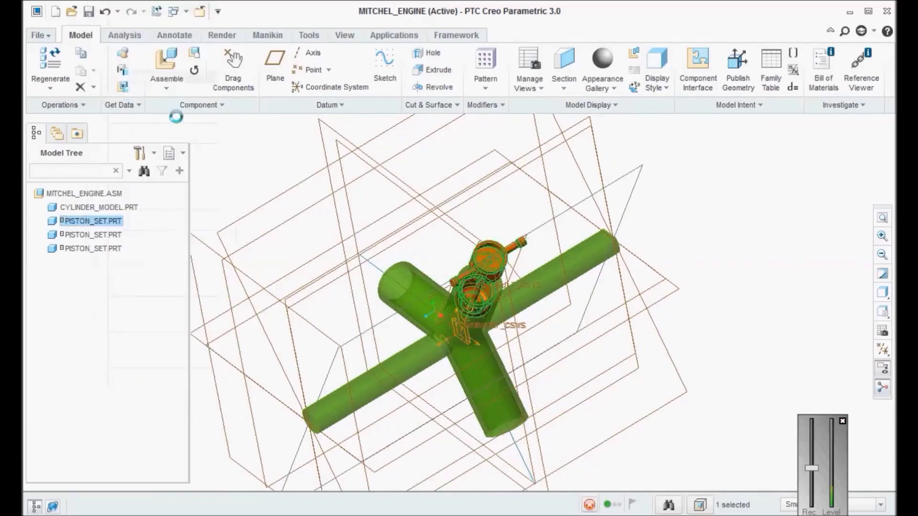
click(103, 105)
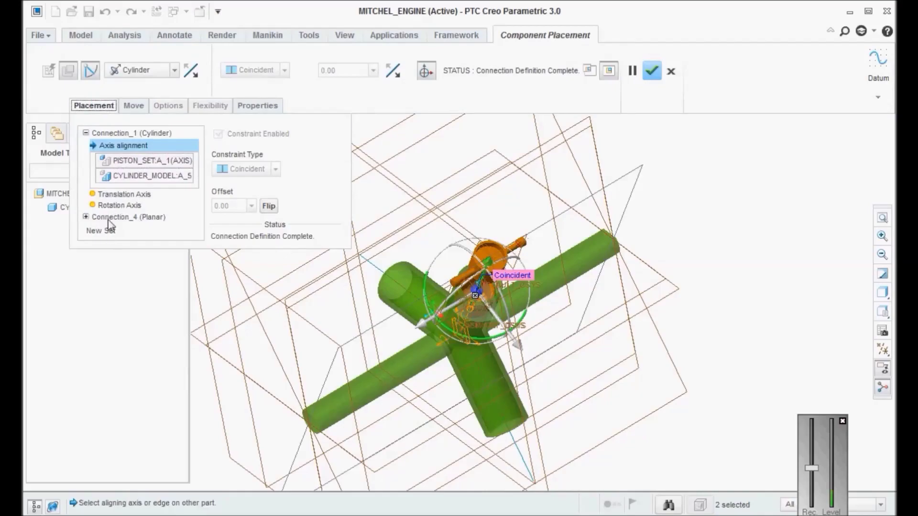
click(136, 71)
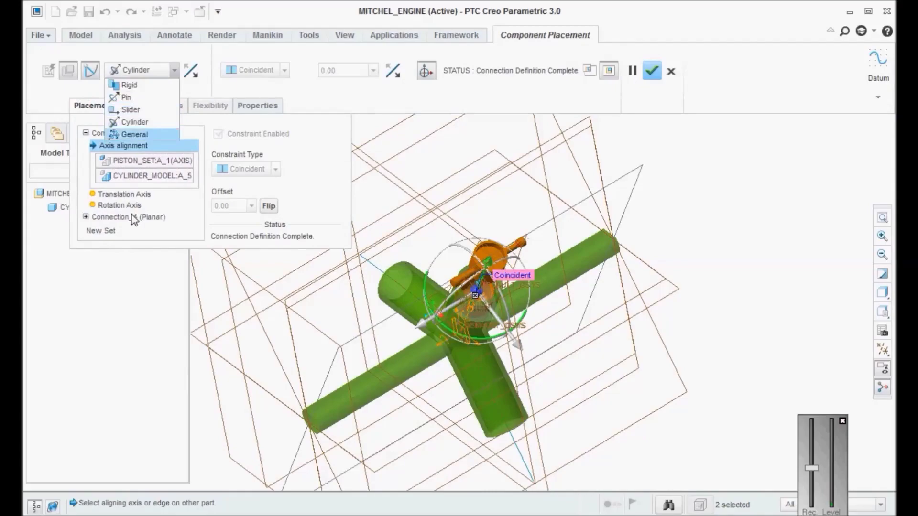
click(122, 280)
Add a Planar set linking the piston's RIGHT plane to a CYLINDER_MODEL datum plane and accept.
click(98, 231)
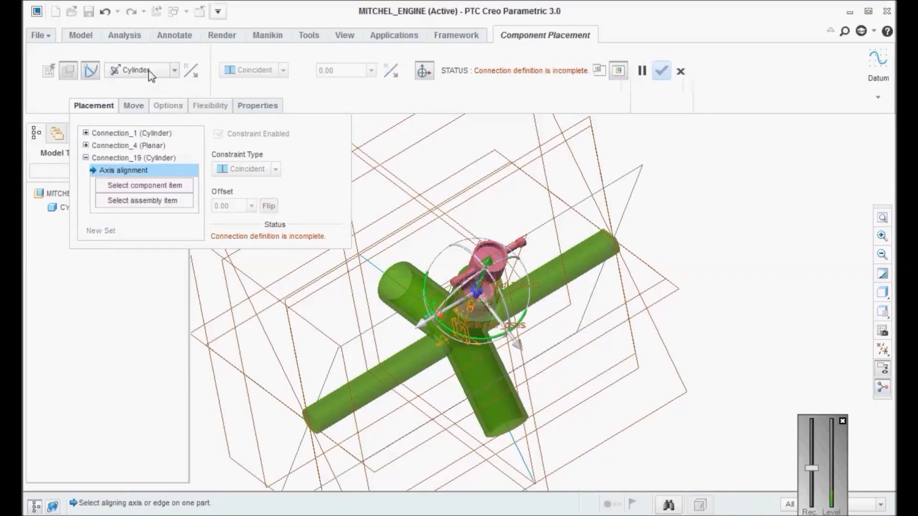
click(149, 72)
click(142, 135)
scroll(550, 237, up, 3)
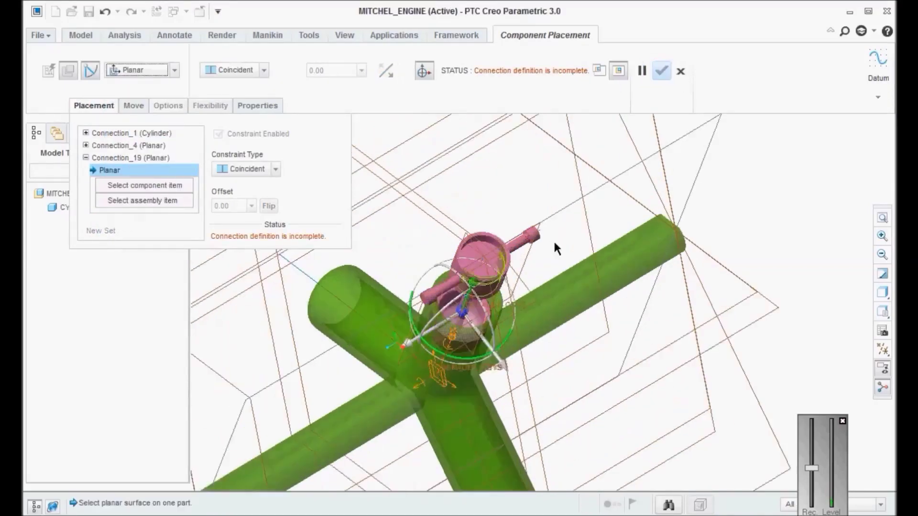
click(579, 234)
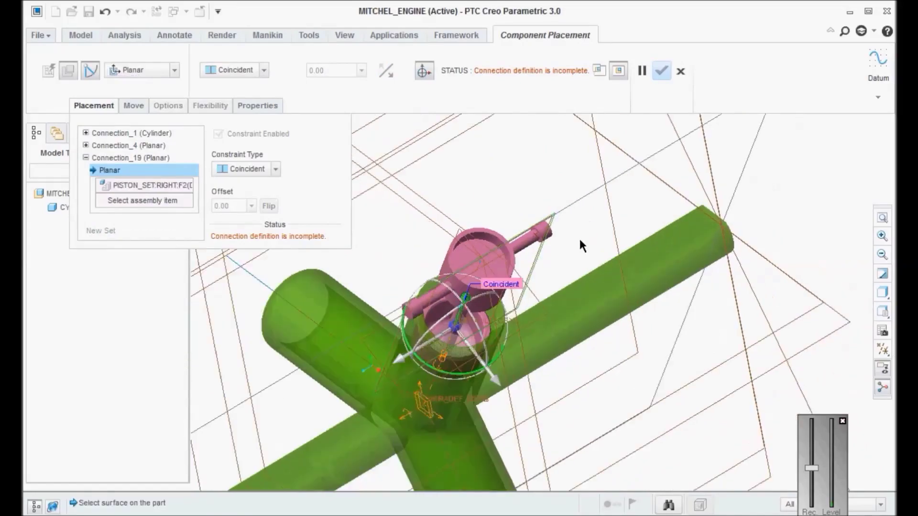
scroll(579, 239, down, 2)
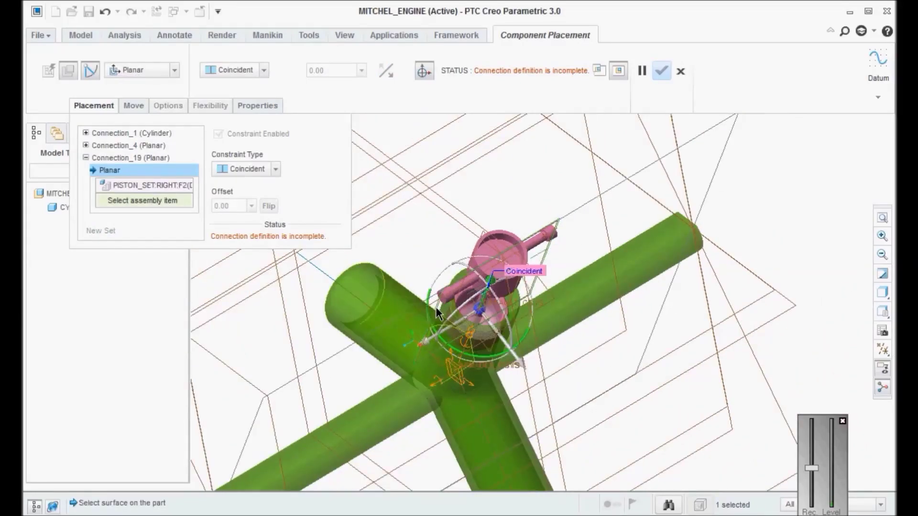
scroll(573, 239, down, 1)
middle_drag(573, 239, 718, 238)
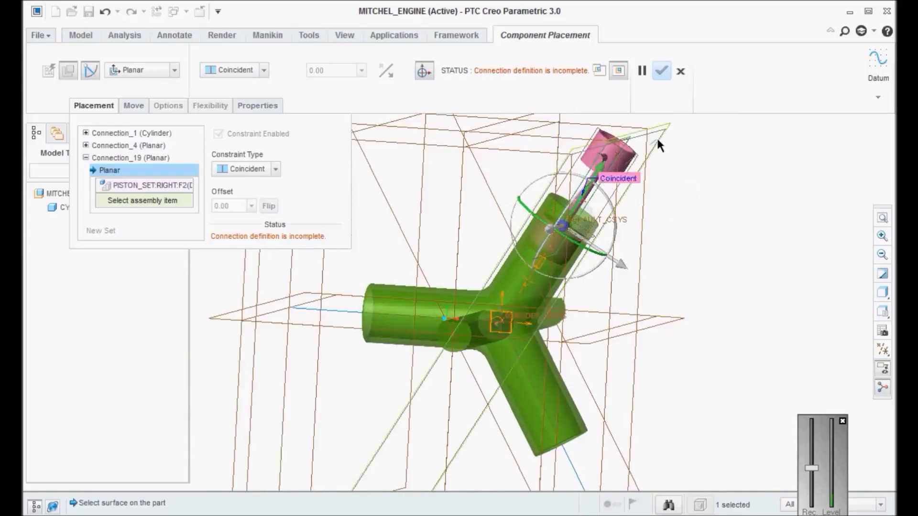
click(658, 141)
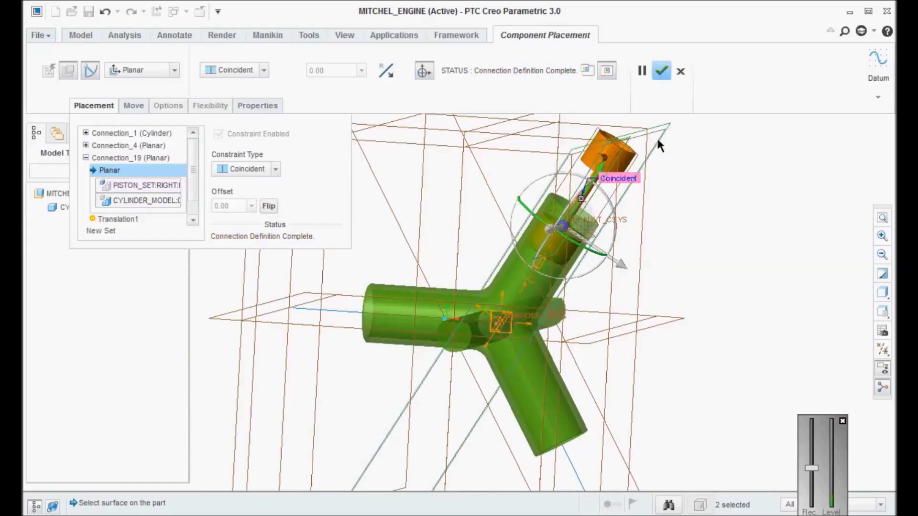
click(660, 73)
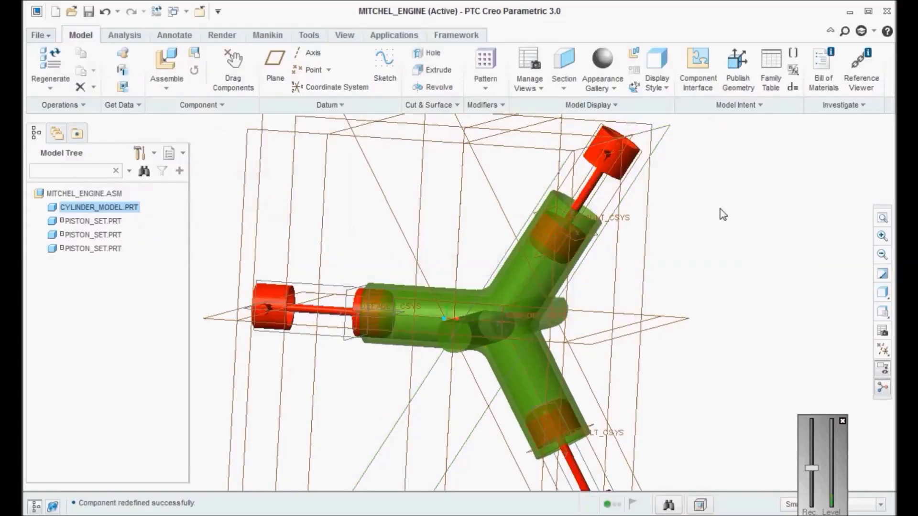
Give the second piston a Planar set between a cylinder datum plane and its FRONT plane.
right_click(94, 239)
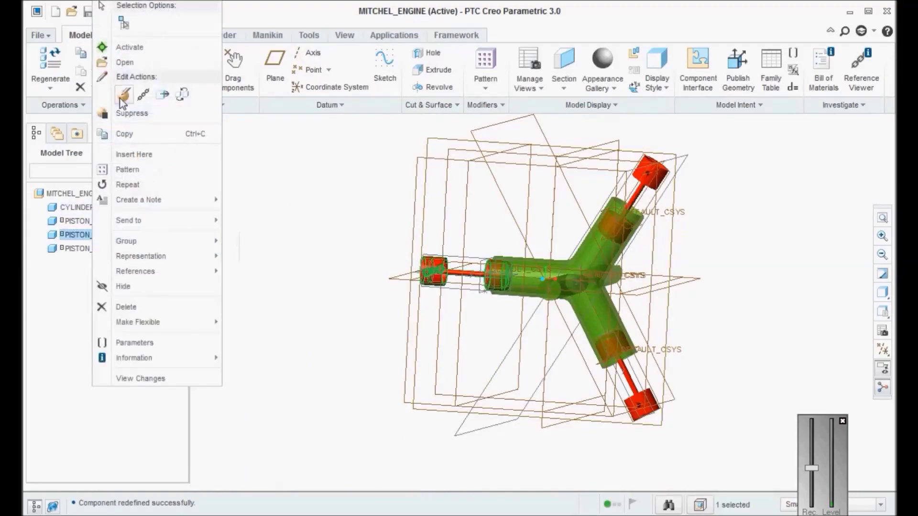
click(122, 95)
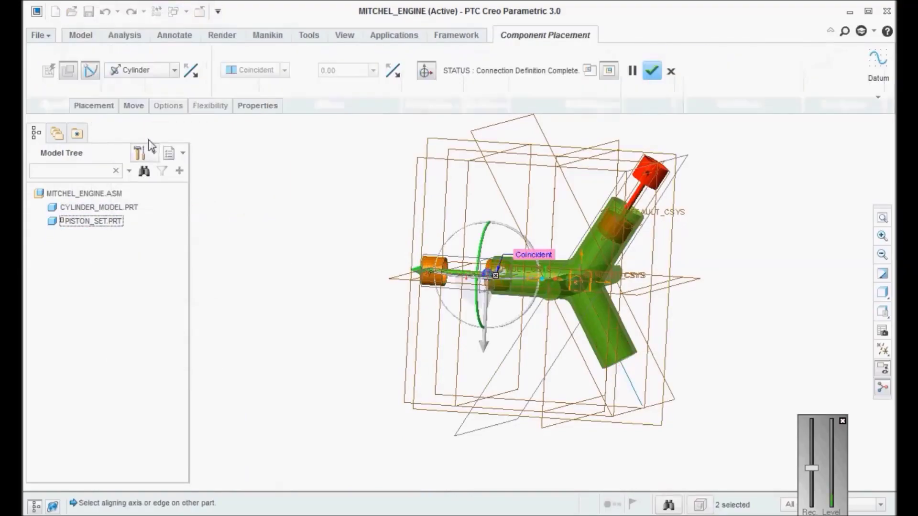
click(105, 111)
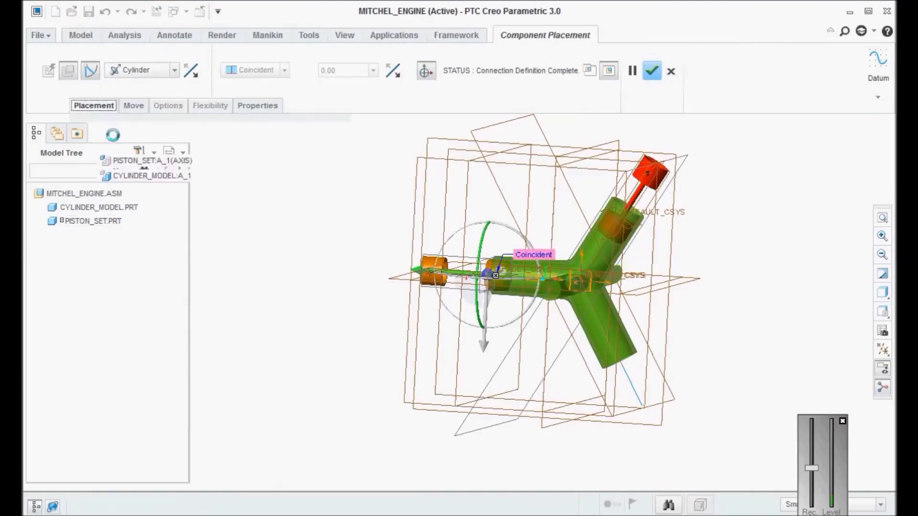
click(149, 71)
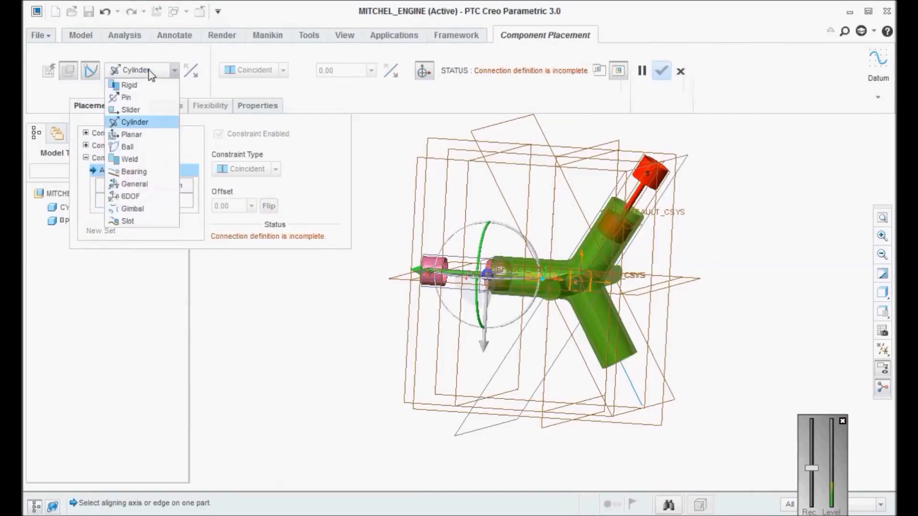
click(143, 121)
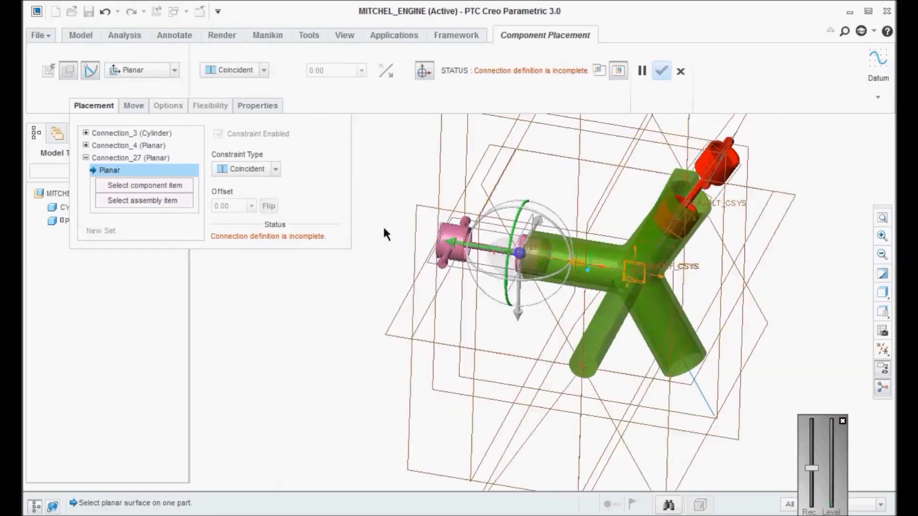
scroll(402, 217, down, 2)
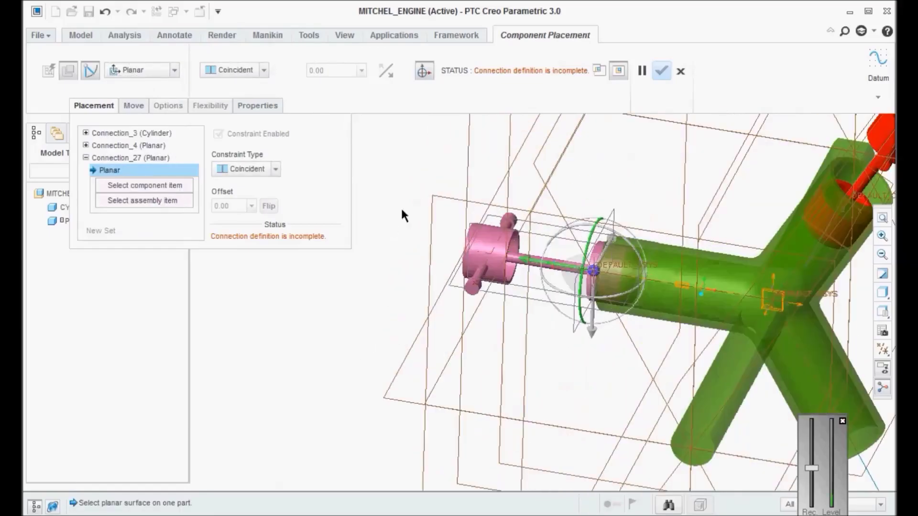
click(430, 205)
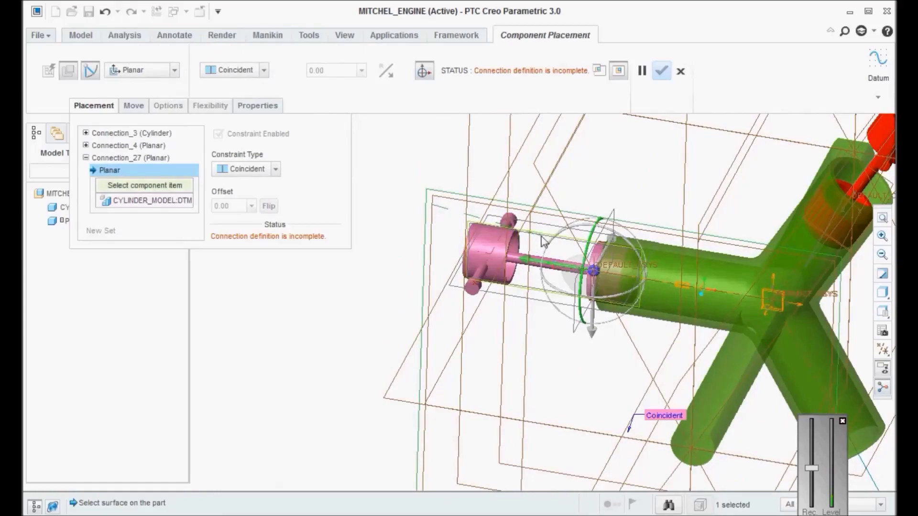
click(540, 236)
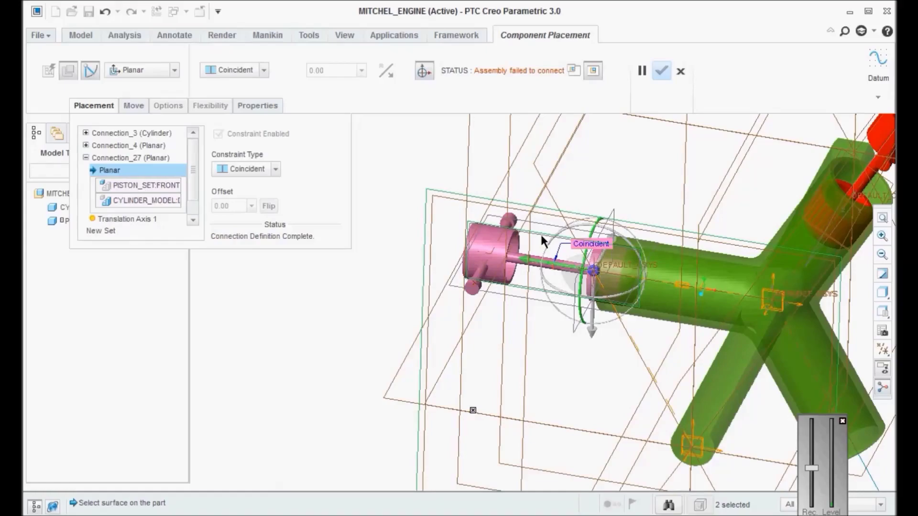
Replace the failing cylinder plane reference with ASM_FRONT and accept the redefinition.
mouse_move(338, 287)
middle_down()
mouse_move(362, 275)
mouse_move(355, 272)
mouse_move(349, 328)
mouse_move(351, 292)
middle_up()
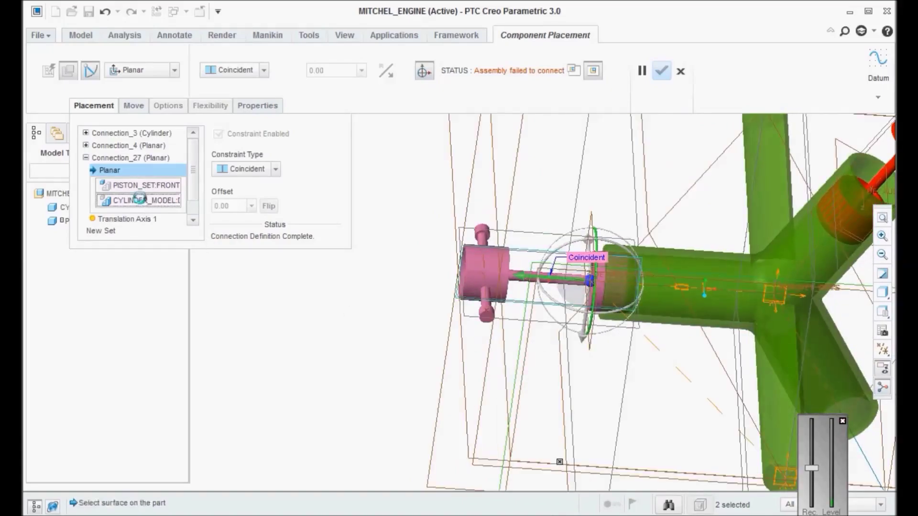
right_click(141, 200)
click(177, 206)
middle_drag(383, 301, 411, 321)
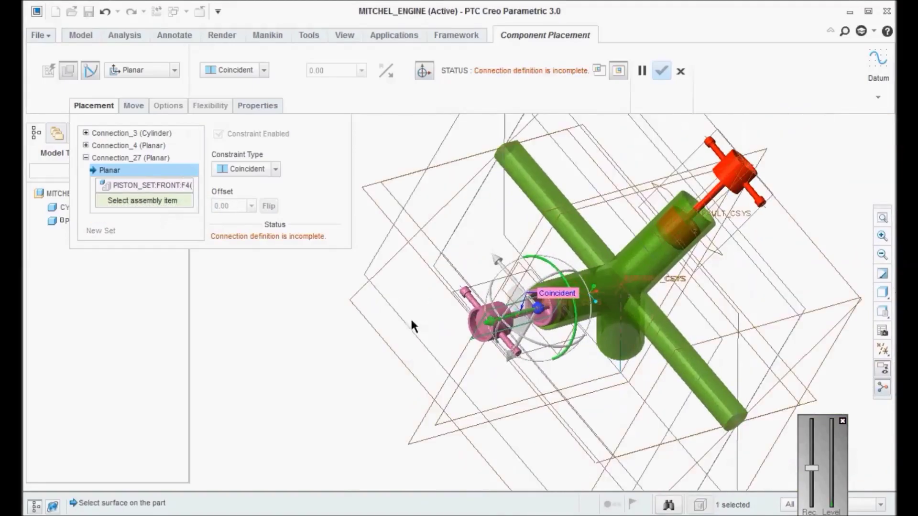
click(461, 351)
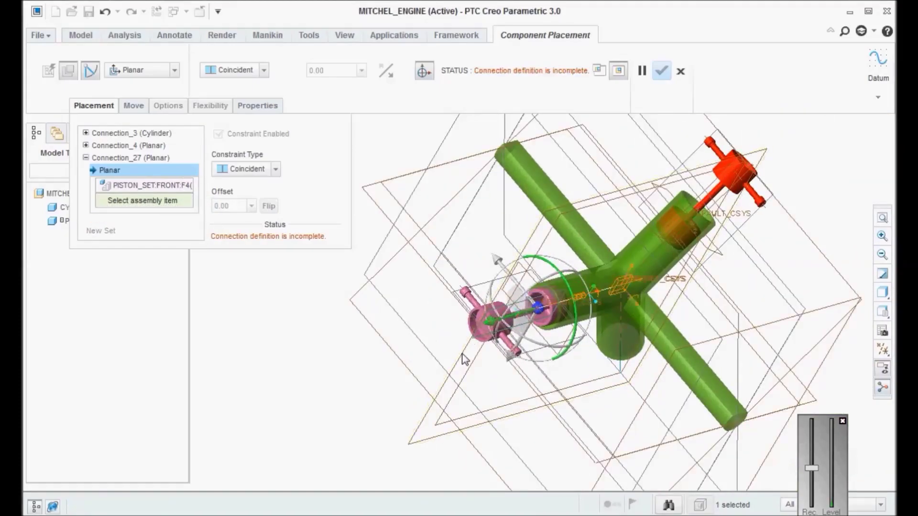
middle_drag(348, 375, 306, 361)
click(661, 71)
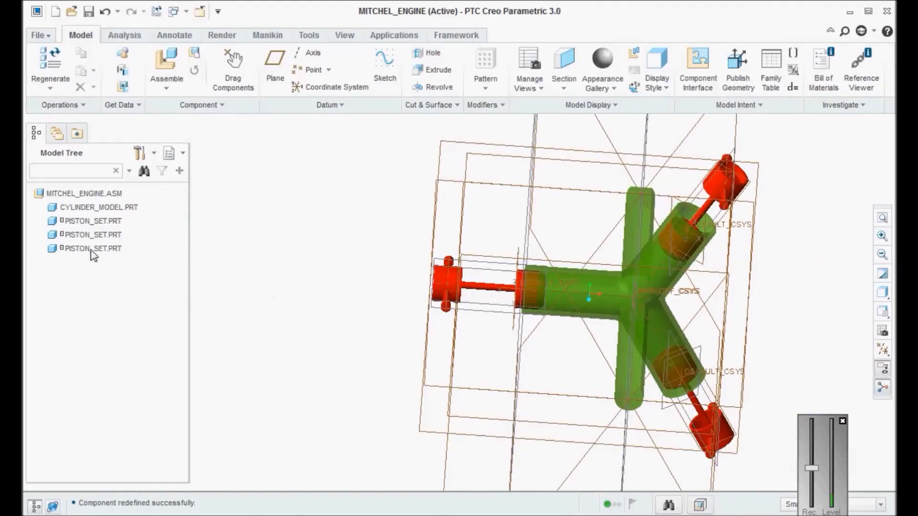
Redefine the third PISTON_SET.PRT placement with a new Planar connection set.
right_click(94, 254)
click(167, 94)
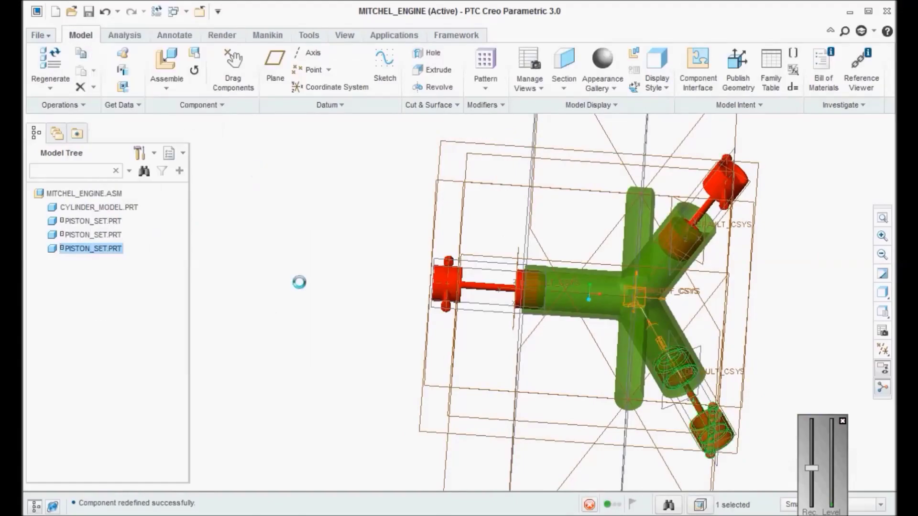
middle_drag(708, 383, 721, 311)
mouse_move(630, 410)
middle_down()
mouse_move(632, 421)
mouse_move(629, 410)
middle_up()
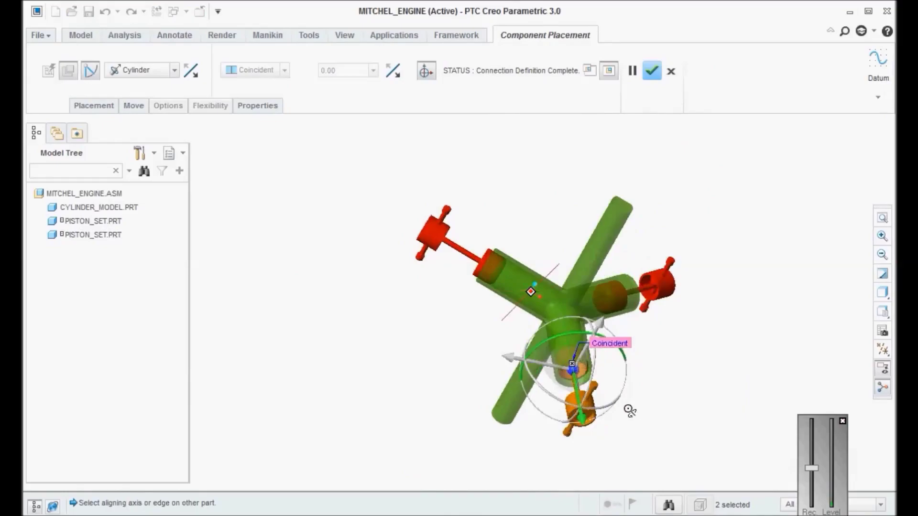
scroll(626, 405, up, 3)
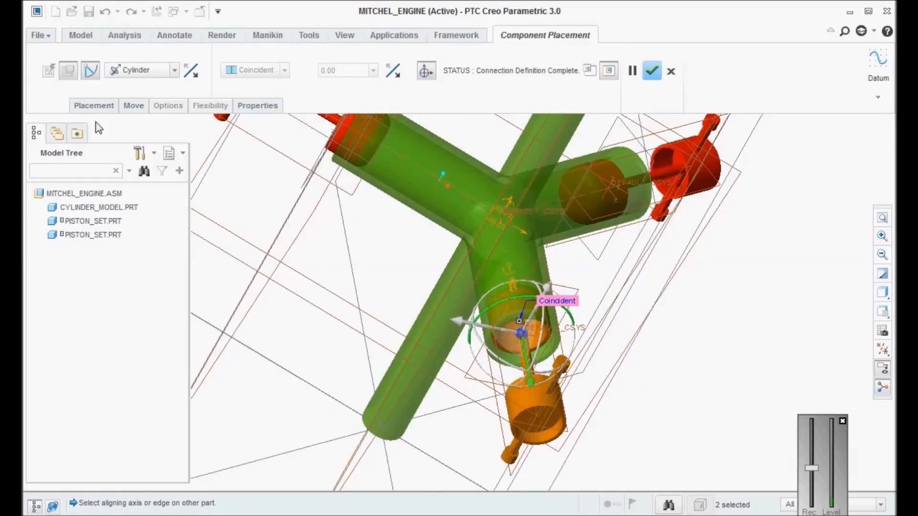
click(101, 107)
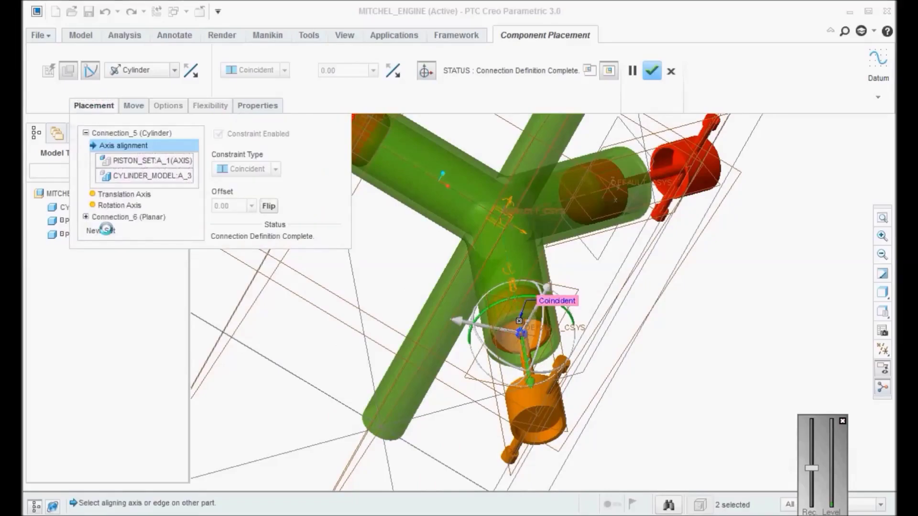
click(143, 75)
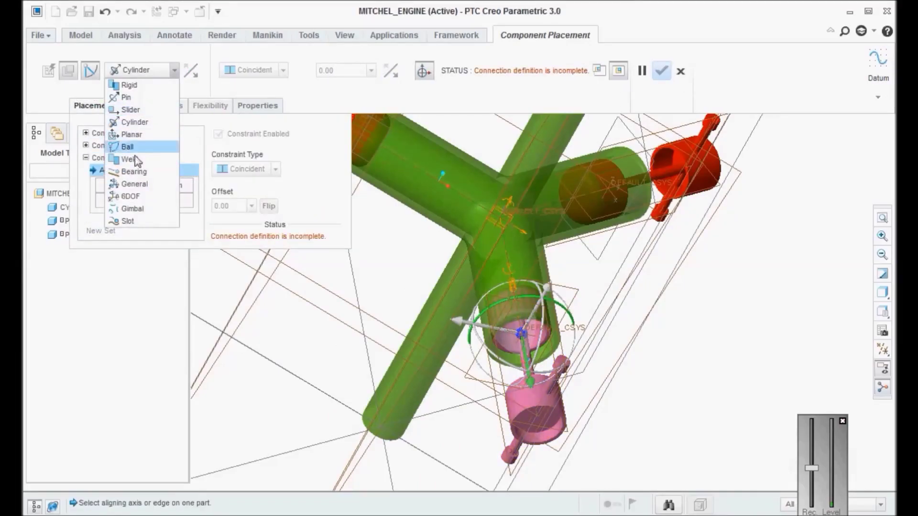
click(137, 135)
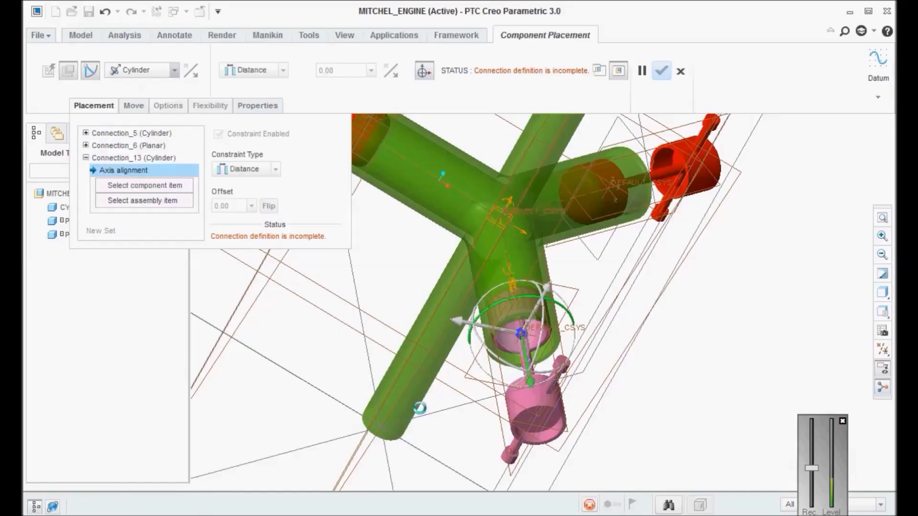
Connect the piston's RIGHT plane to an assembly datum plane and accept the redefinition.
click(502, 436)
middle_drag(649, 409, 682, 380)
click(564, 469)
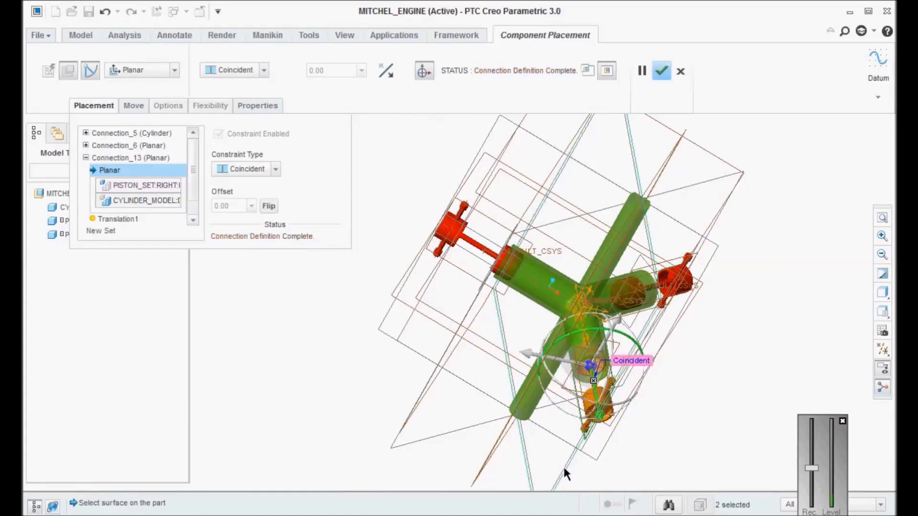
click(662, 73)
Orbit the assembly to review all three pistons and clear the selection.
scroll(377, 263, down, 2)
mouse_move(378, 263)
middle_down()
mouse_move(363, 262)
mouse_move(324, 295)
mouse_move(318, 311)
mouse_move(336, 321)
mouse_move(317, 310)
mouse_move(313, 317)
middle_up()
scroll(348, 297, up, 2)
scroll(502, 352, down, 2)
mouse_move(492, 328)
middle_down()
mouse_move(506, 338)
mouse_move(503, 328)
middle_up()
click(598, 211)
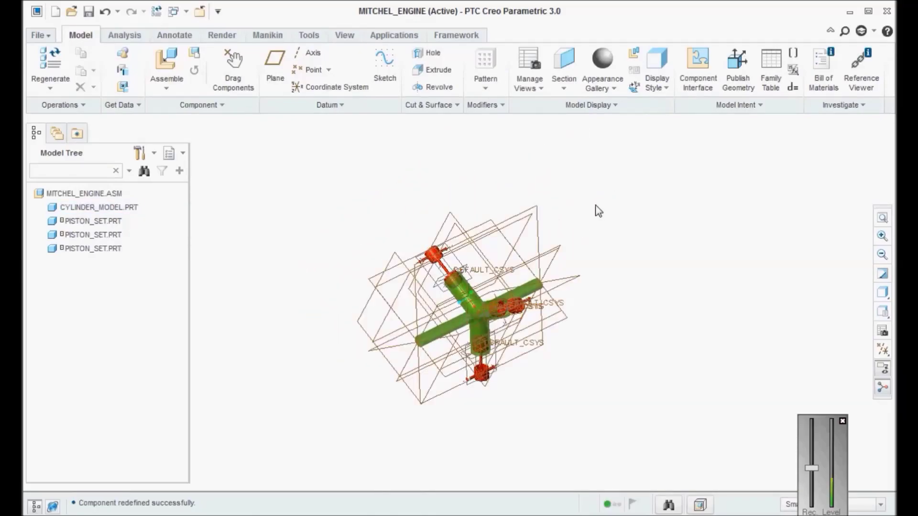
Insert cam_wheel.prt into the assembly and move it away from the crankshaft.
click(166, 54)
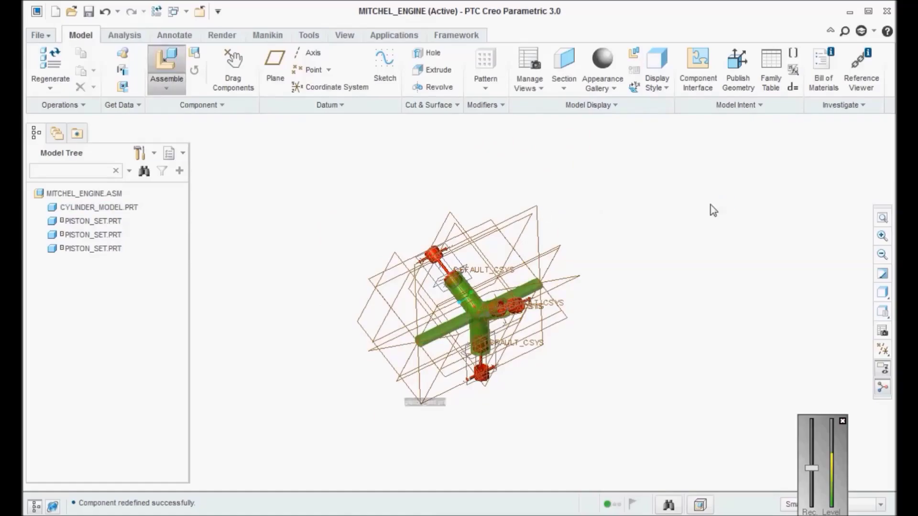
click(397, 178)
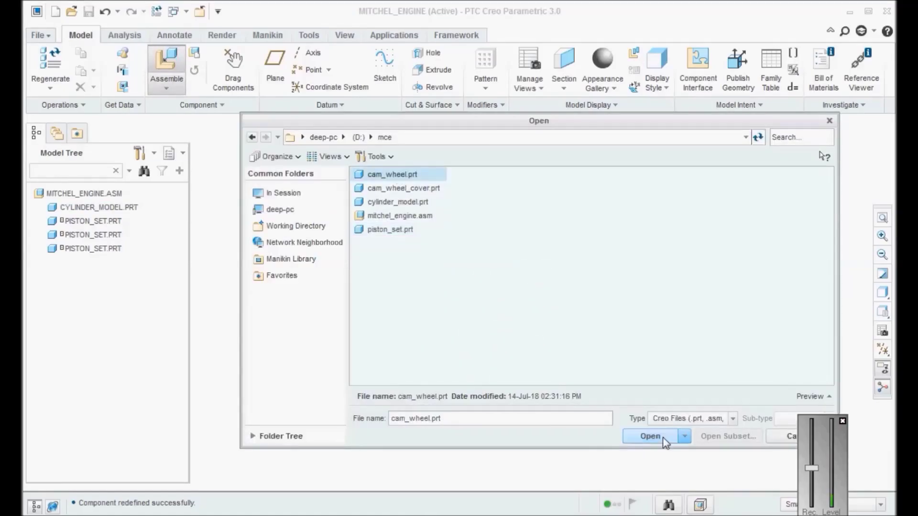
click(653, 436)
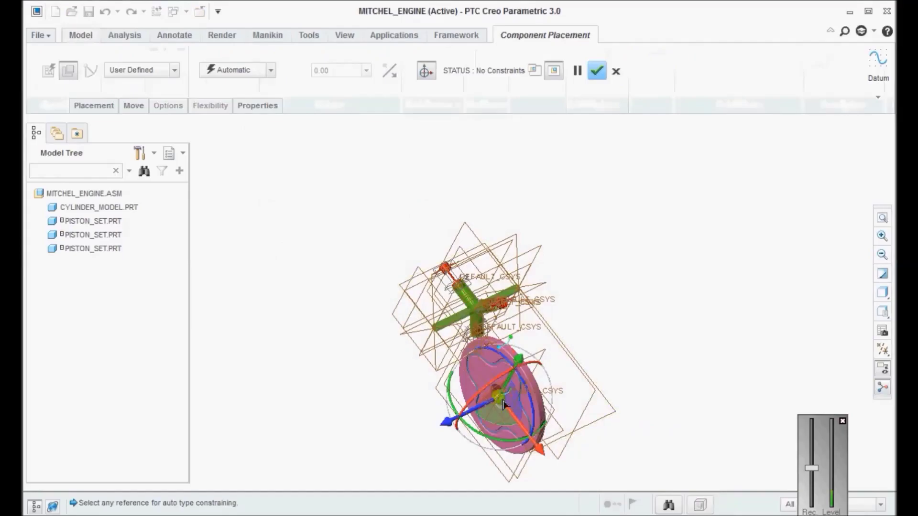
drag(568, 291, 495, 246)
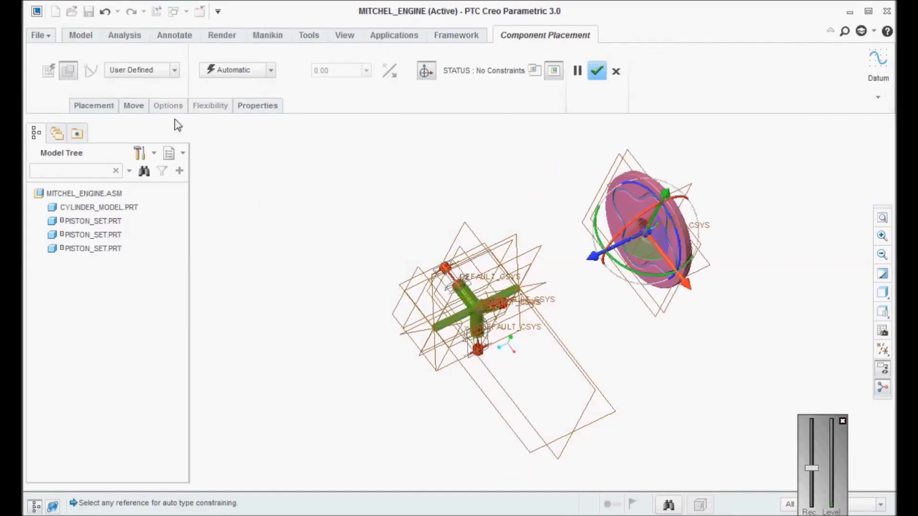
Make it a Pin connection, aligning the cam wheel bore with the crankshaft axis.
click(151, 76)
click(142, 111)
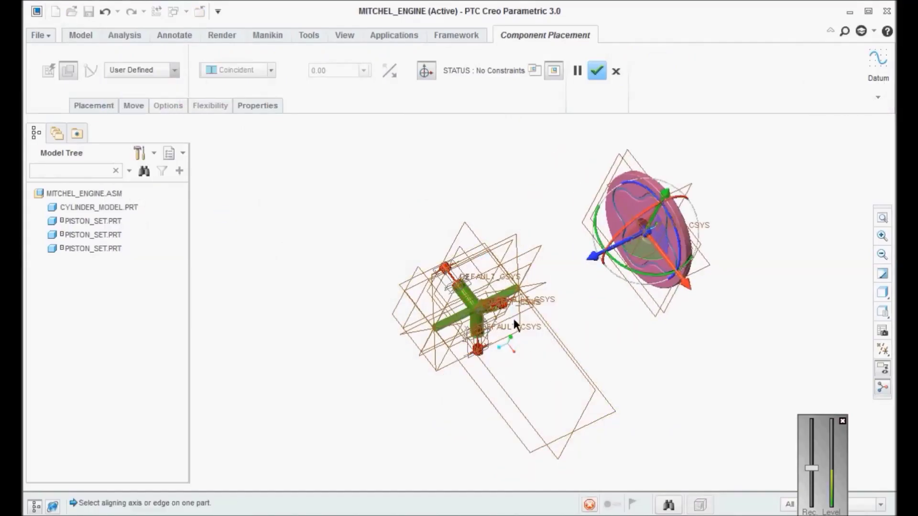
scroll(632, 268, up, 5)
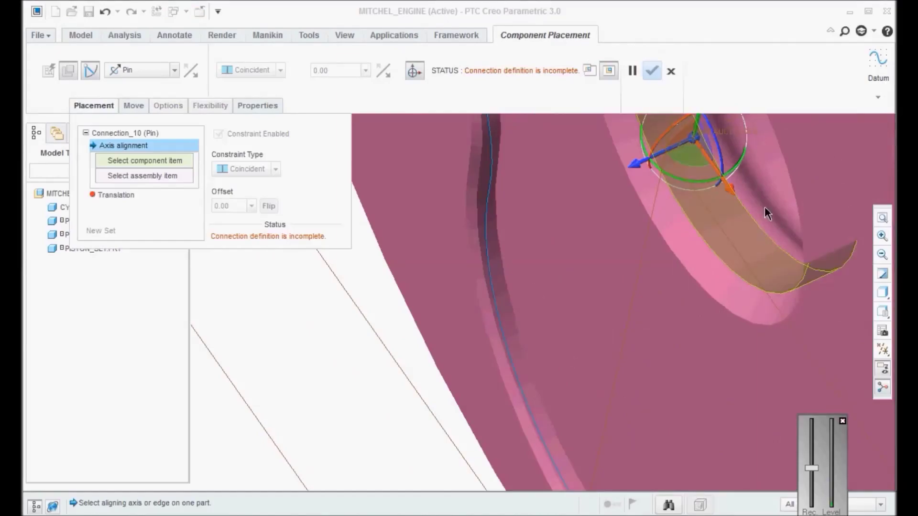
click(742, 243)
scroll(603, 230, up, 5)
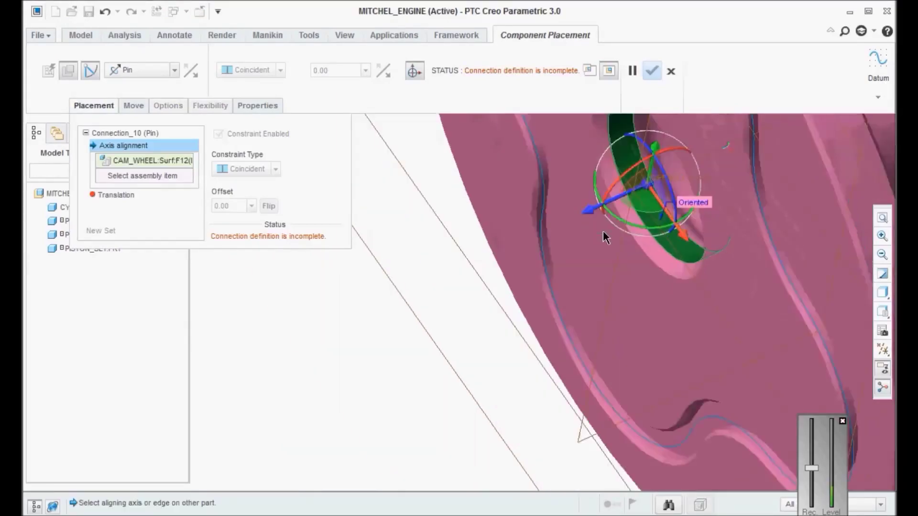
scroll(373, 365, down, 5)
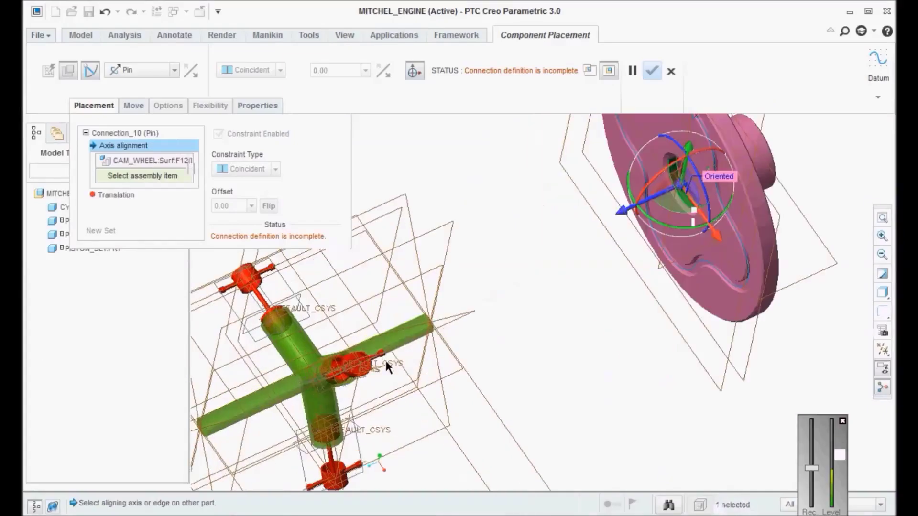
scroll(405, 343, down, 5)
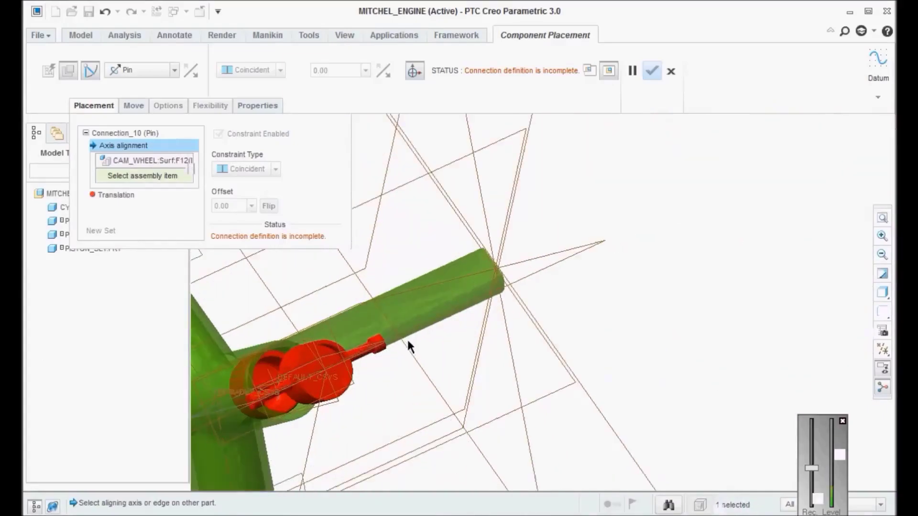
scroll(435, 281, down, 2)
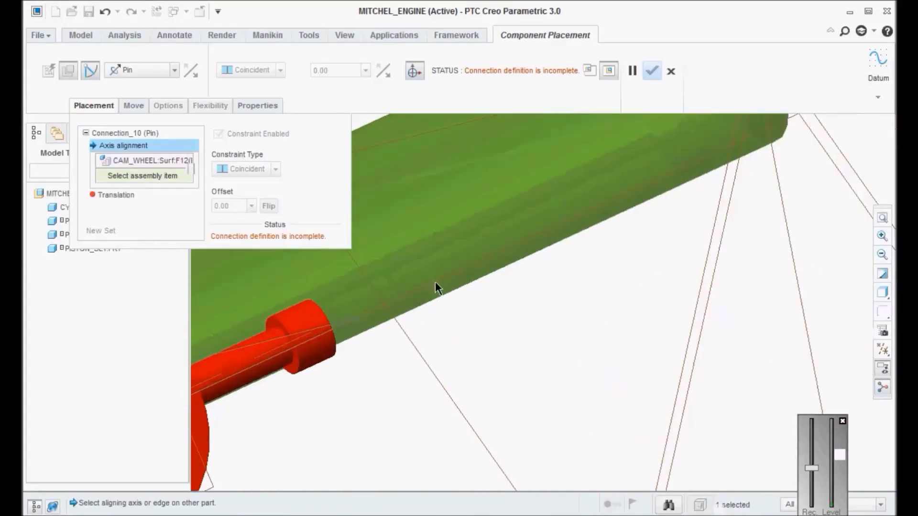
click(433, 267)
scroll(484, 309, up, 10)
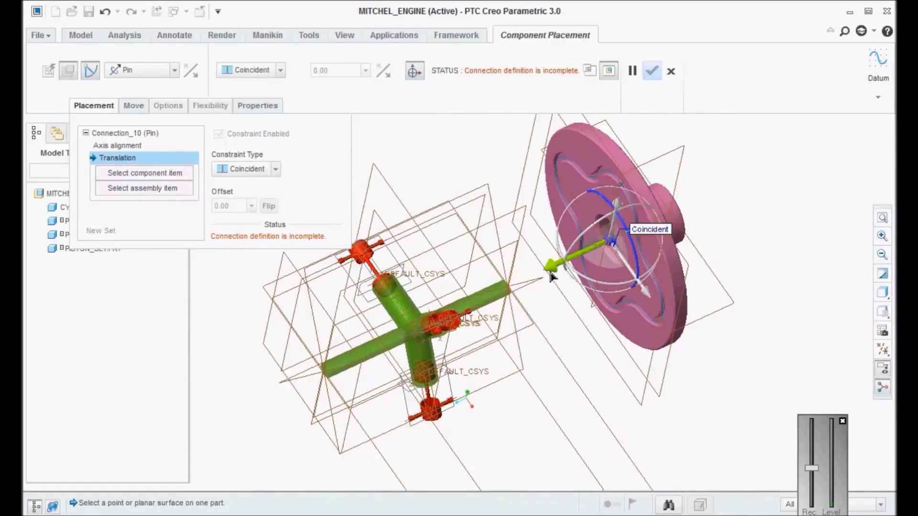
drag(552, 273, 384, 340)
scroll(584, 328, down, 10)
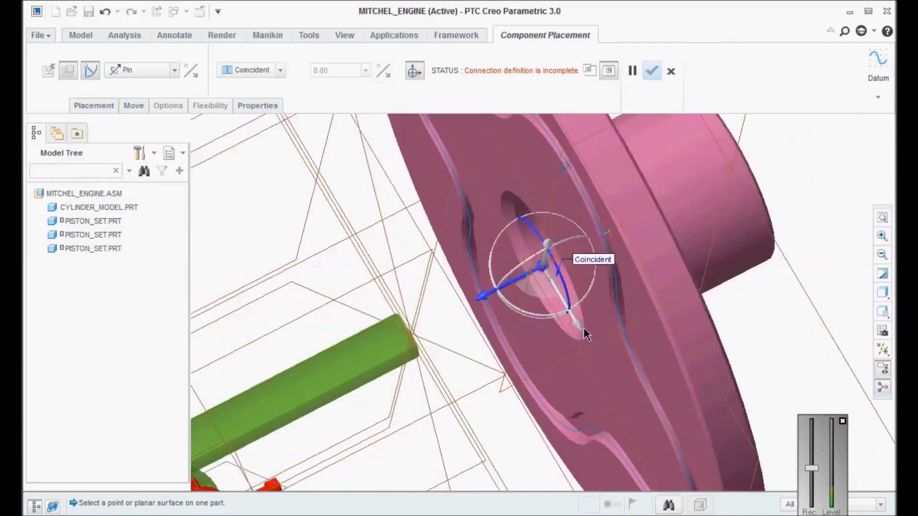
scroll(584, 329, up, 6)
Set Translation between the wheel's FRONT and assembly FRONT planes to Distance 40.
click(100, 105)
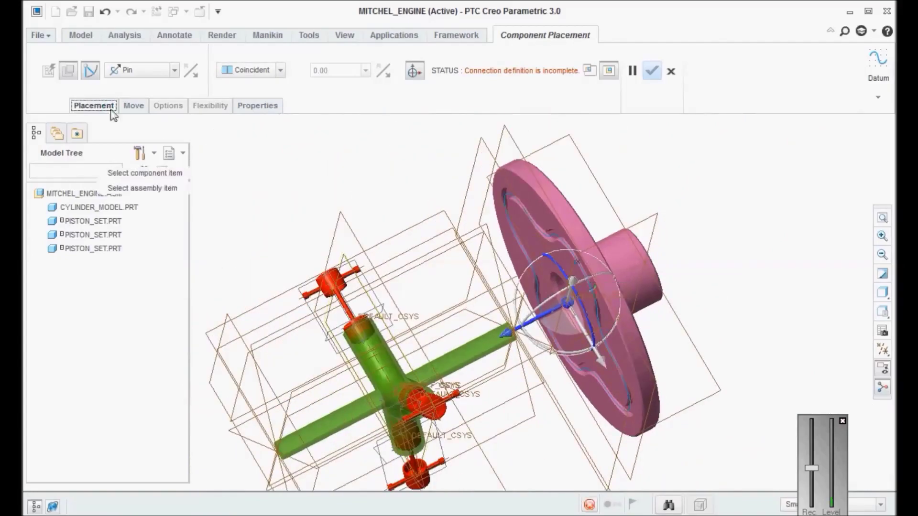
click(515, 143)
click(382, 245)
click(258, 173)
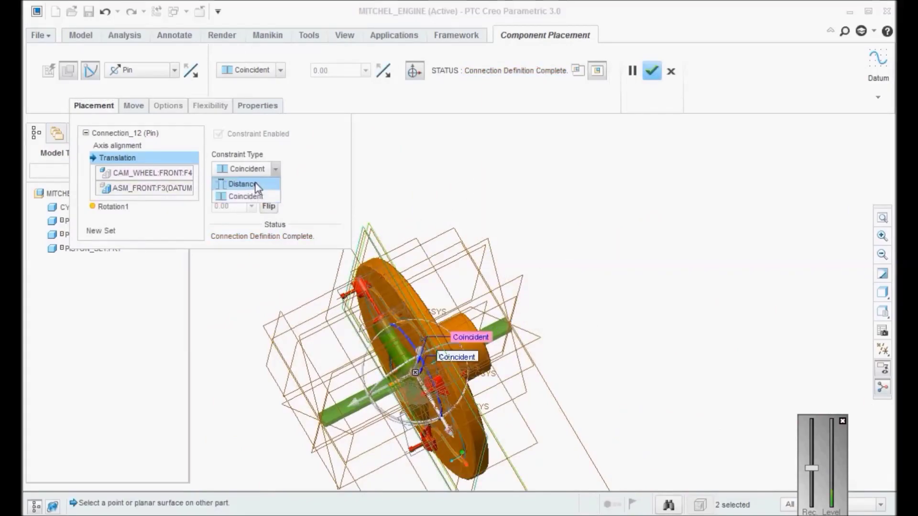
click(251, 183)
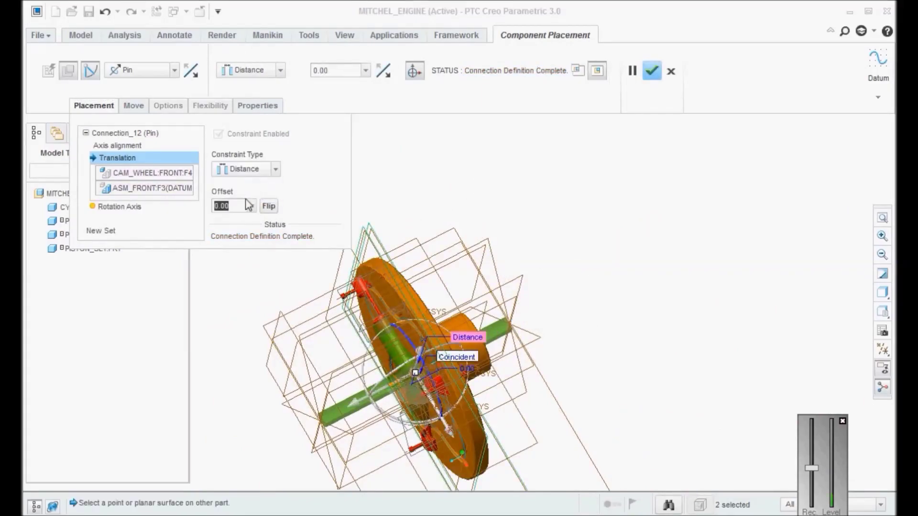
text(4)
key(Return)
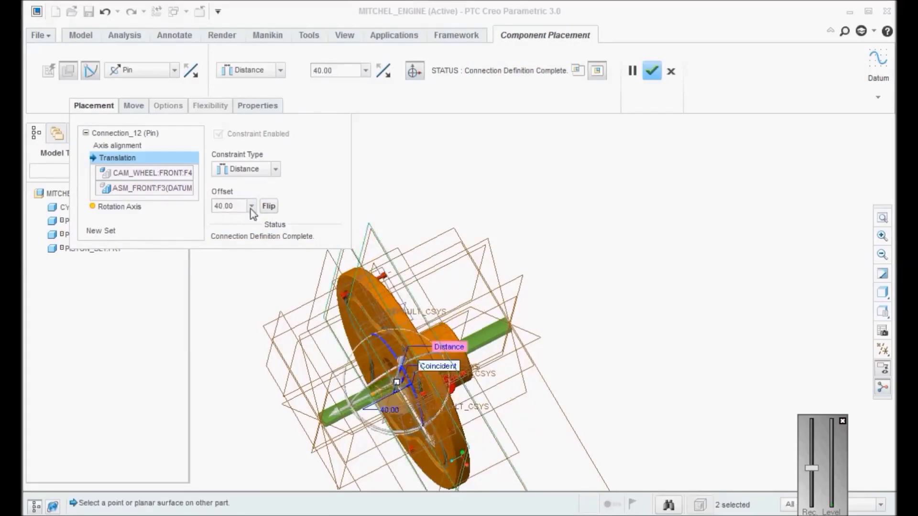
click(268, 206)
click(268, 206)
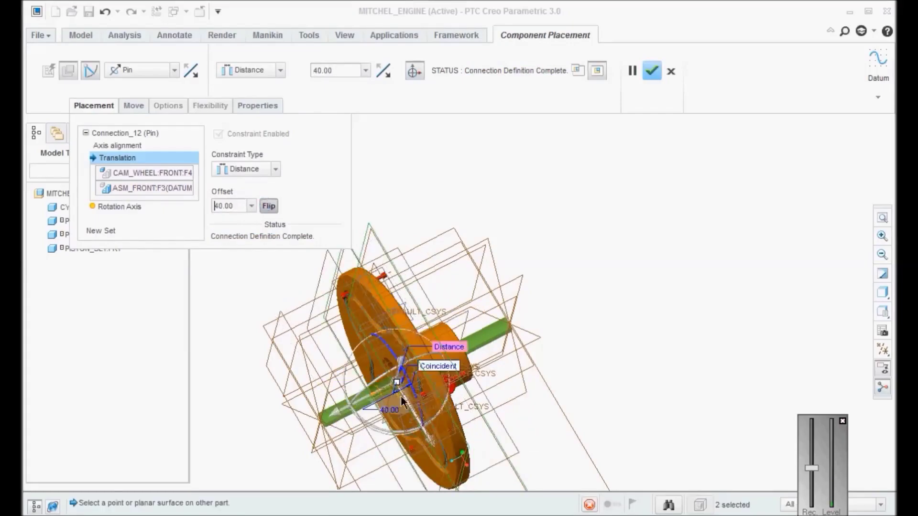
Re-enter the 40 offset, finish placing the cam wheel, and inspect it.
scroll(395, 378, up, 2)
drag(426, 368, 466, 353)
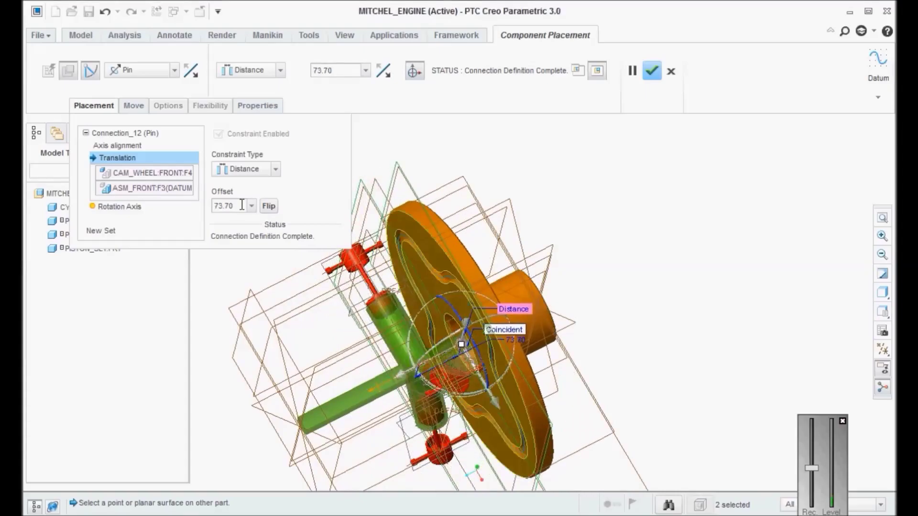
text(4)
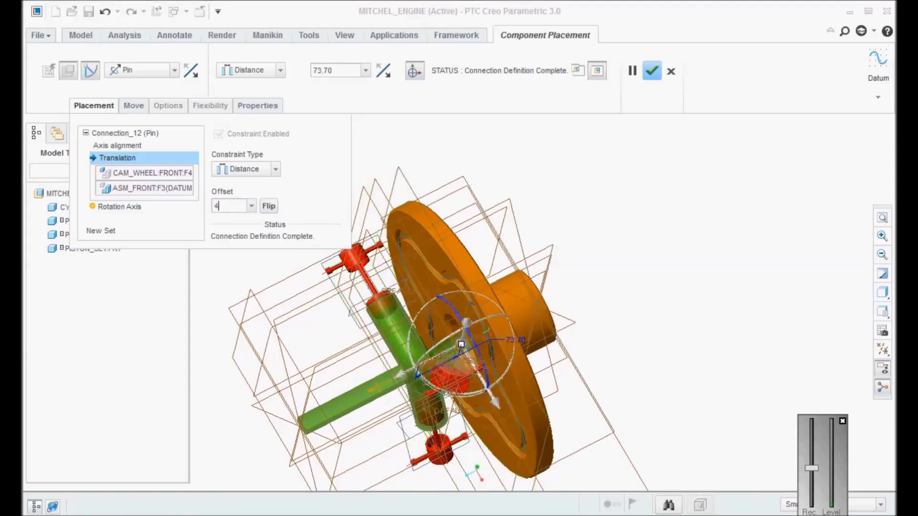
key(Return)
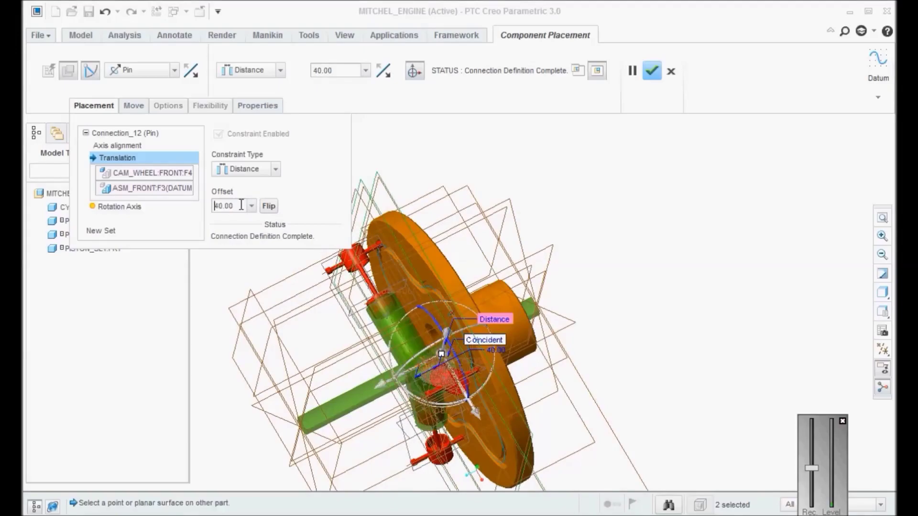
click(650, 73)
mouse_move(559, 277)
middle_down()
mouse_move(502, 231)
mouse_move(497, 246)
mouse_move(518, 219)
mouse_move(511, 244)
middle_up()
Zoom in on the cam groove, then Edit Definition of CAM_WHEEL.PRT from the Model Tree.
scroll(430, 254, down, 5)
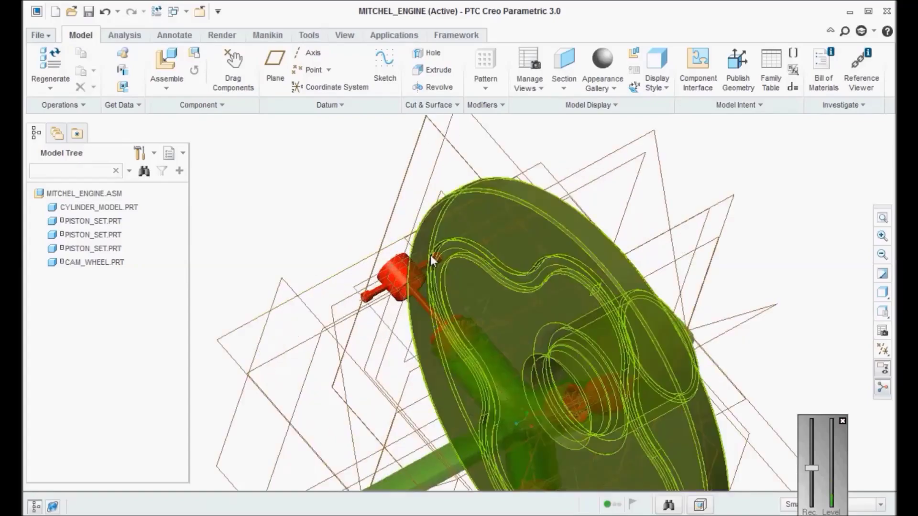
scroll(438, 240, down, 5)
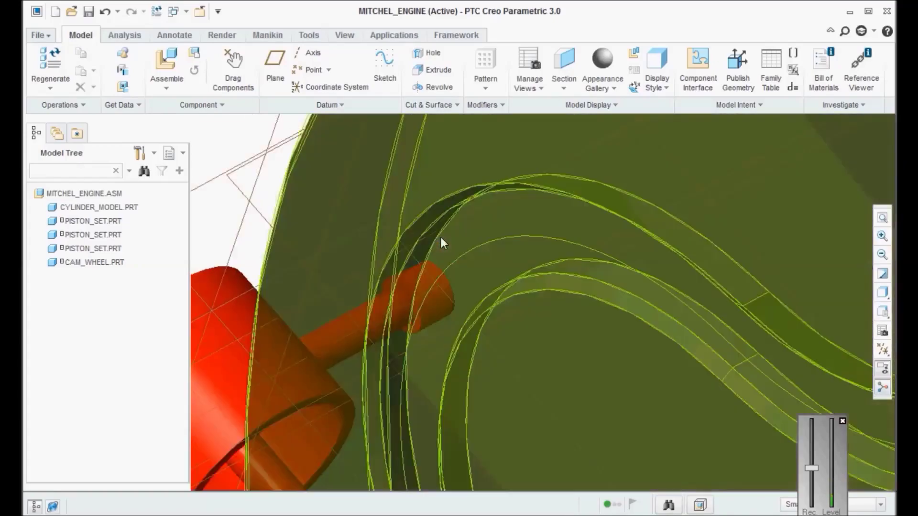
scroll(440, 240, down, 4)
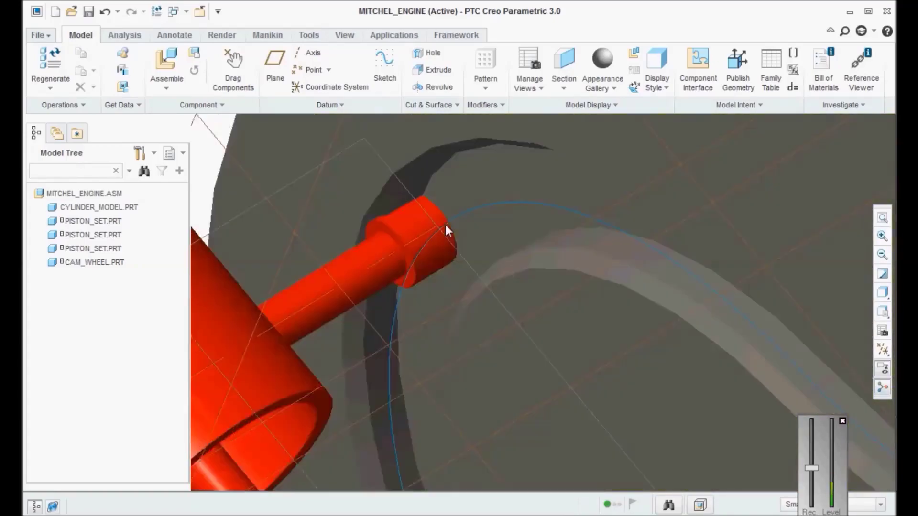
scroll(507, 241, up, 4)
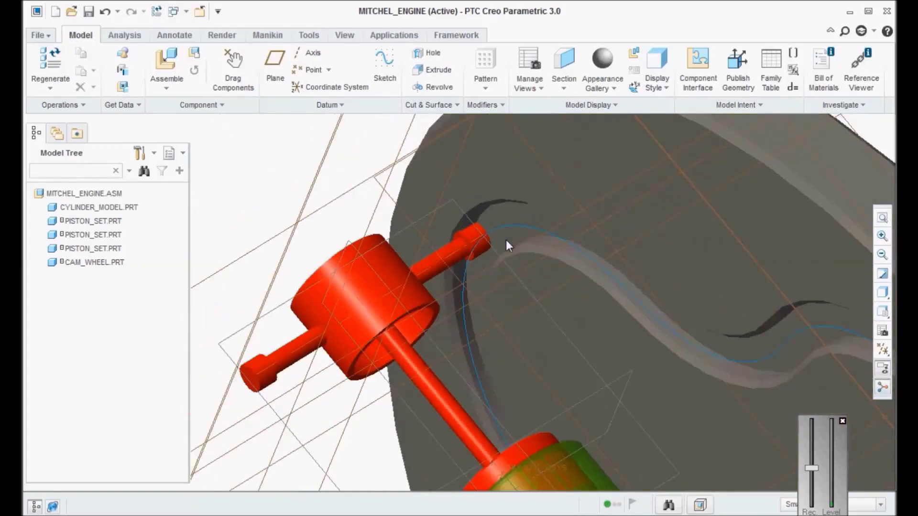
click(118, 262)
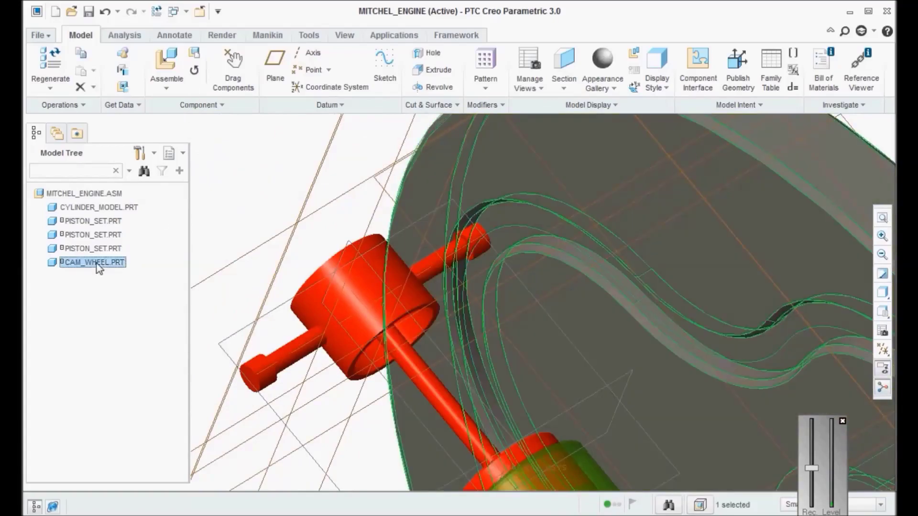
right_click(119, 262)
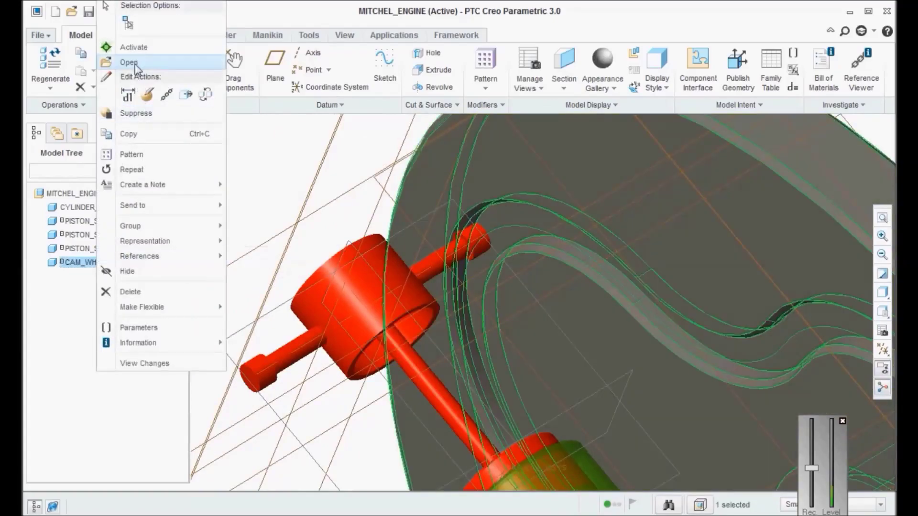
click(148, 95)
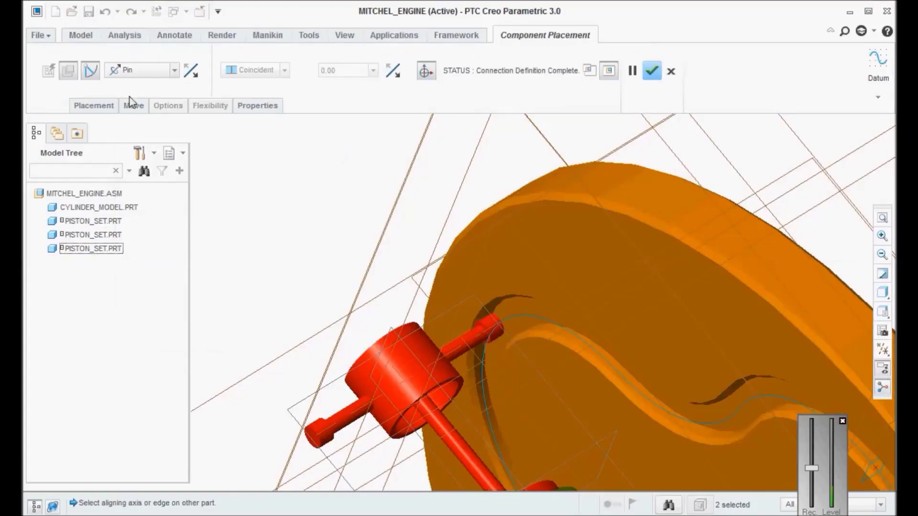
Add a Slot connection from a cam groove curve to the piston pin point.
click(108, 106)
click(111, 232)
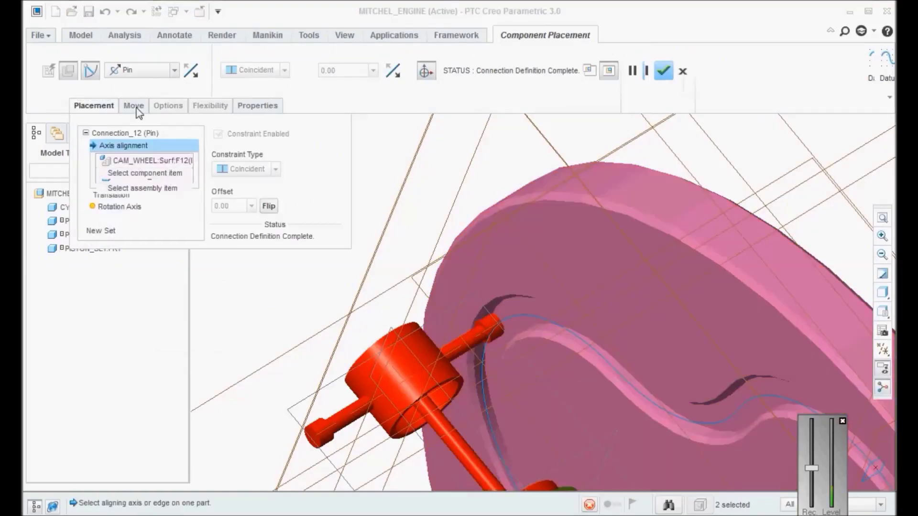
click(141, 70)
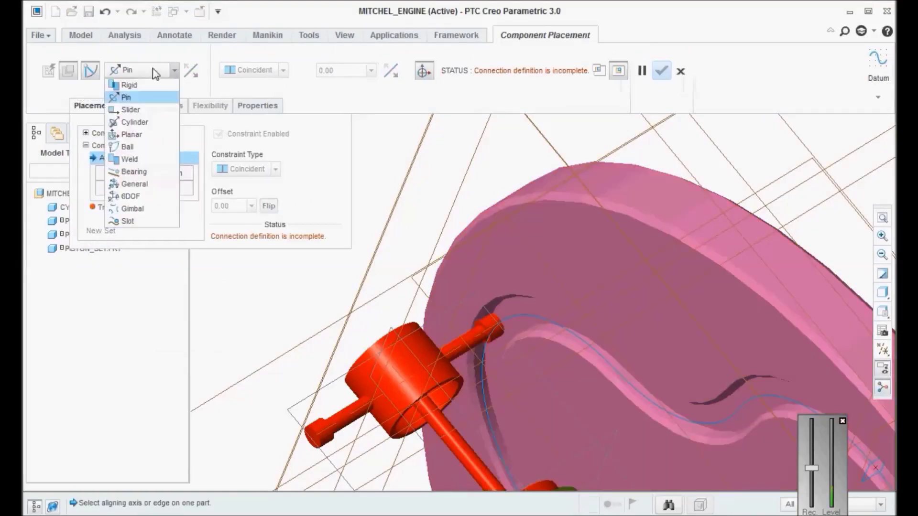
click(144, 221)
scroll(508, 316, down, 5)
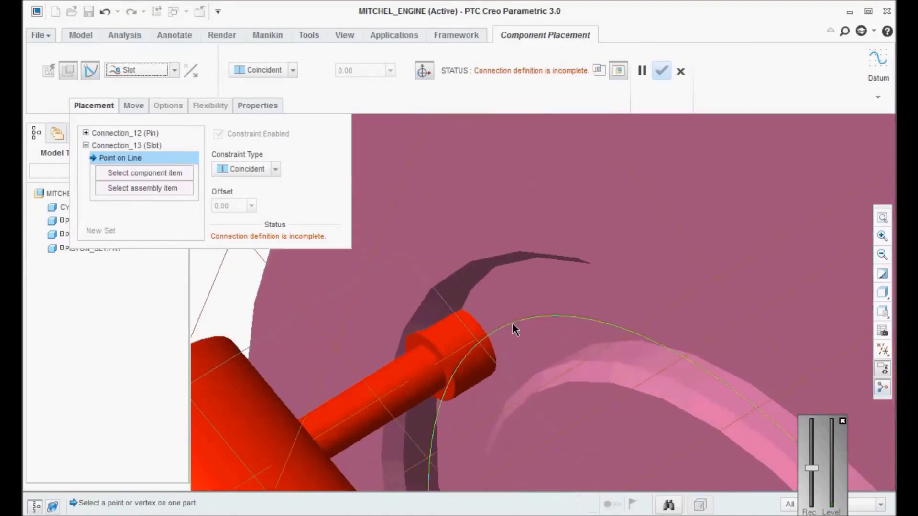
click(512, 324)
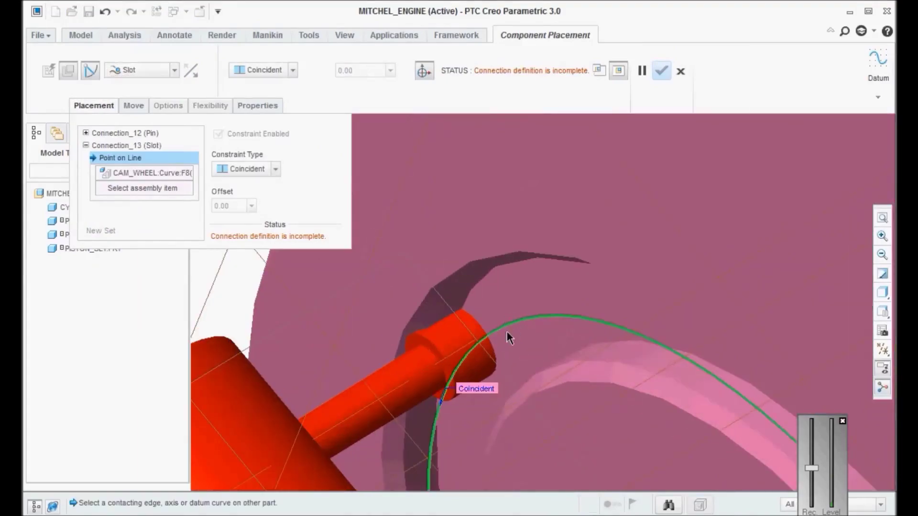
click(428, 375)
scroll(435, 262, up, 5)
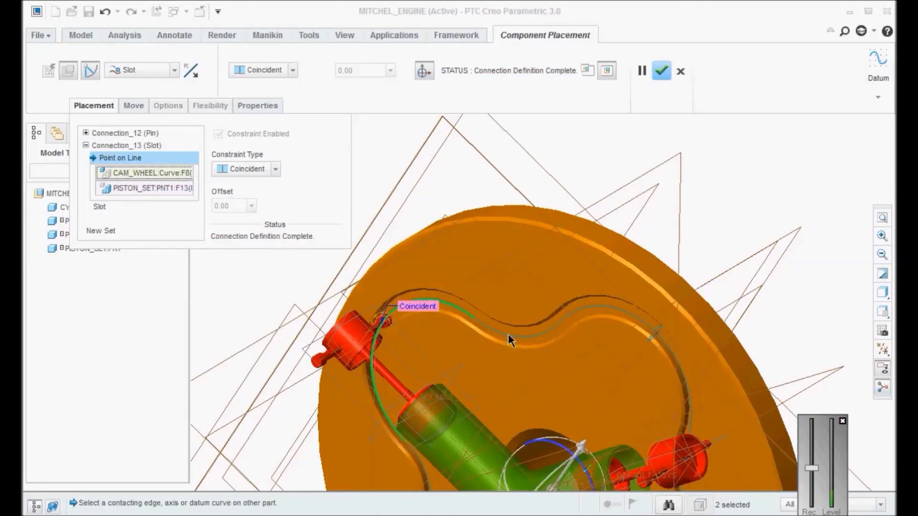
Add the remaining cam-groove curve segments to the slot path.
ctrl+click(549, 333)
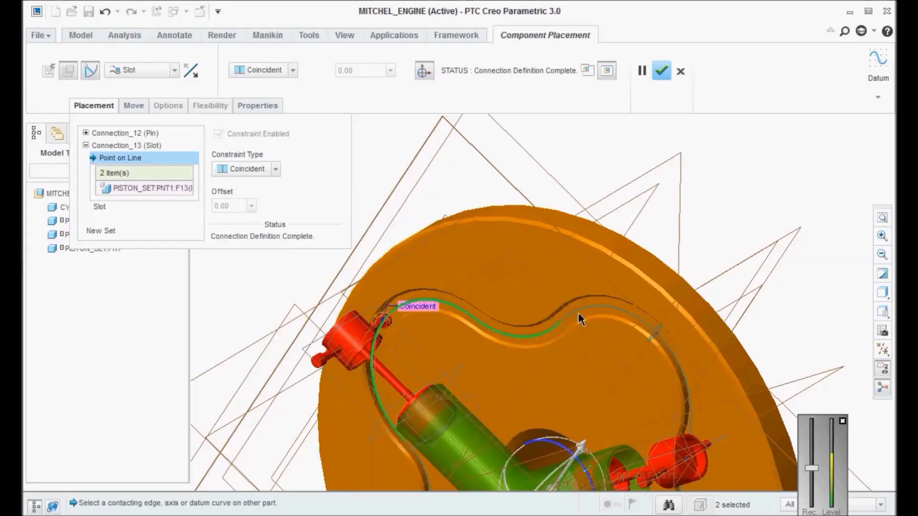
ctrl+click(578, 311)
scroll(538, 242, down, 3)
middle_drag(537, 242, 614, 345)
scroll(614, 346, up, 6)
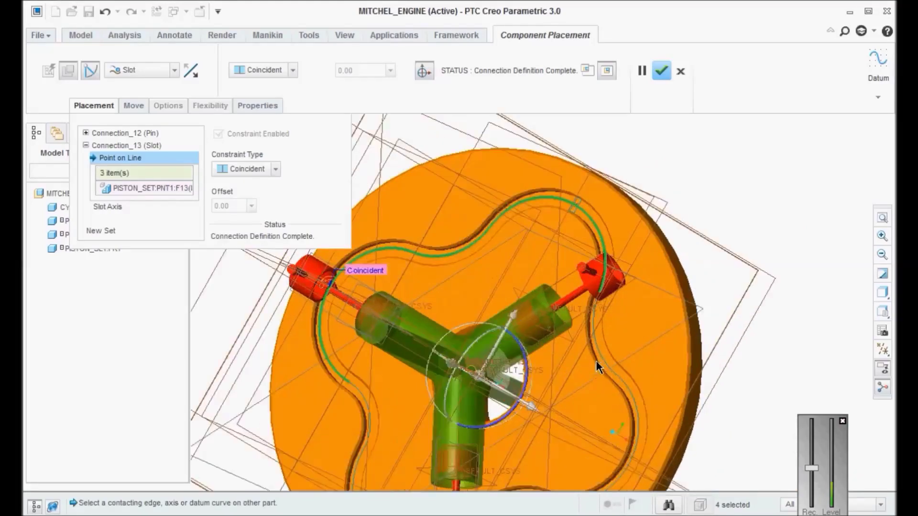
ctrl+click(601, 348)
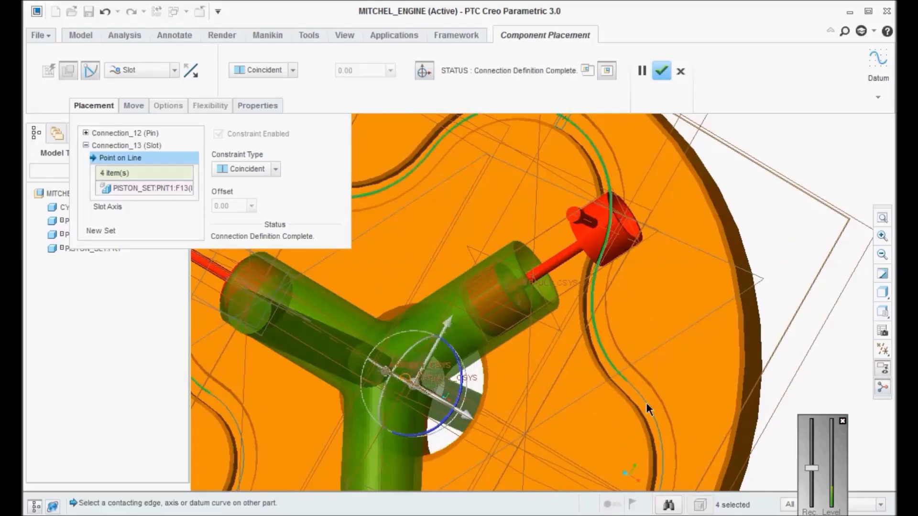
ctrl+click(650, 296)
scroll(650, 294, down, 5)
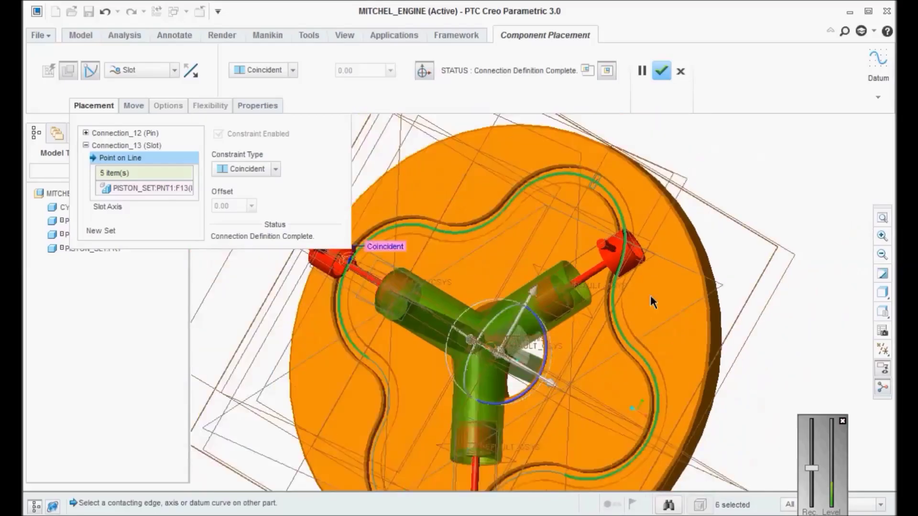
scroll(558, 436, up, 5)
ctrl+click(587, 385)
ctrl+click(459, 463)
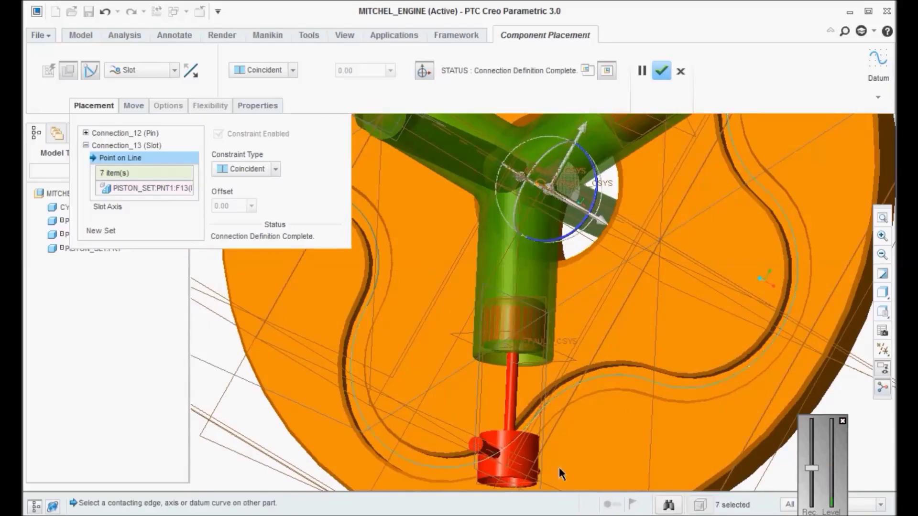
scroll(559, 473, down, 5)
middle_click(430, 301)
ctrl+click(576, 156)
Accept the redefined cam wheel placement and view the whole assembly.
click(661, 71)
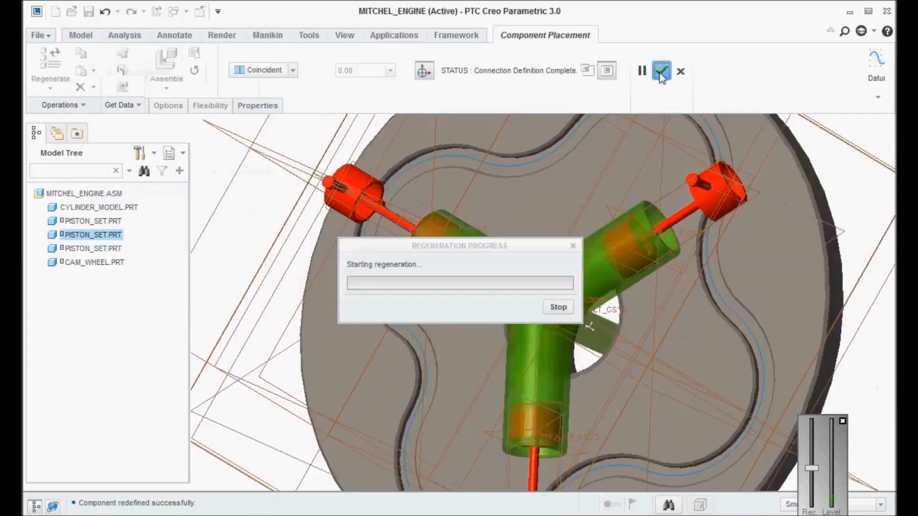
scroll(410, 288, down, 3)
middle_drag(442, 283, 509, 240)
scroll(527, 234, up, 4)
Reopen CAM_WHEEL.PRT's definition and pick the groove curve for a new slot.
scroll(527, 235, up, 3)
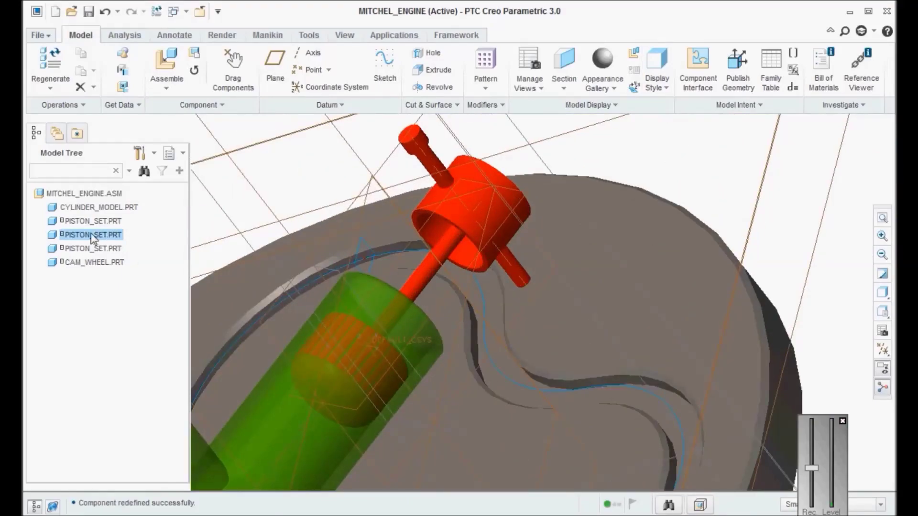
click(93, 262)
right_click(93, 262)
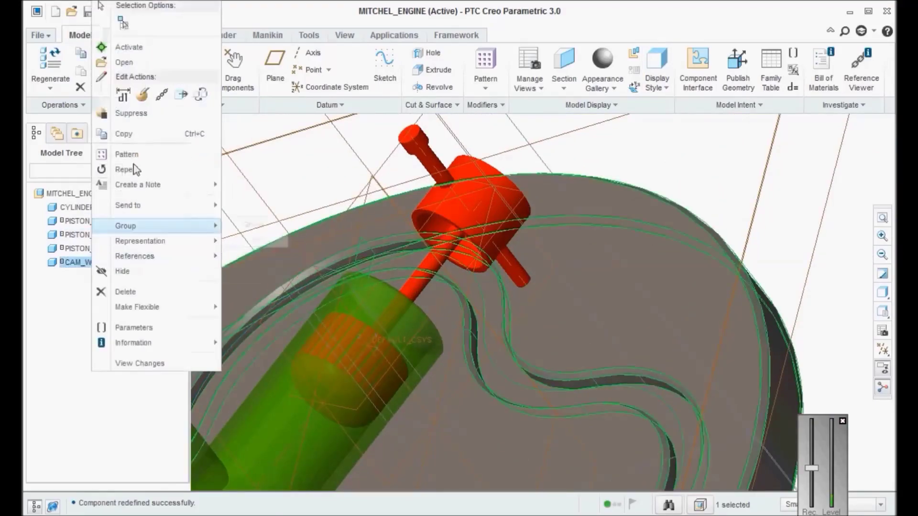
click(153, 222)
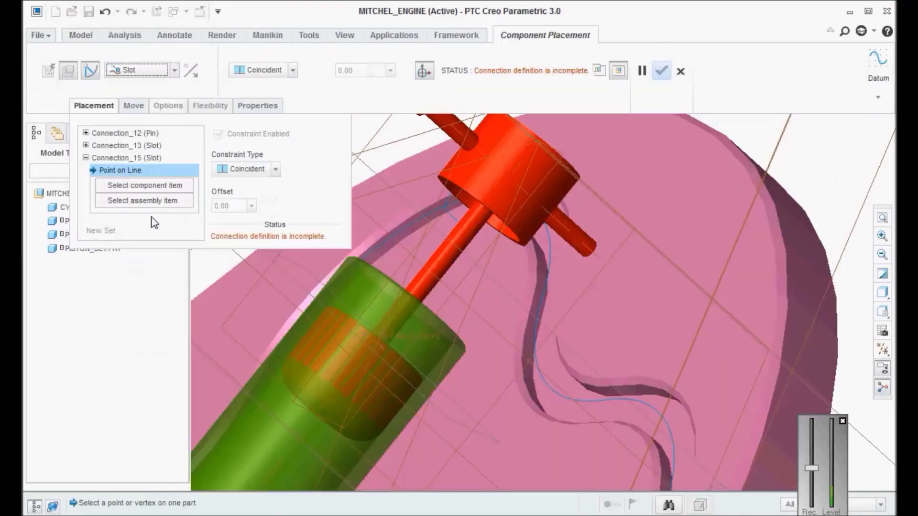
click(549, 245)
scroll(601, 254, up, 3)
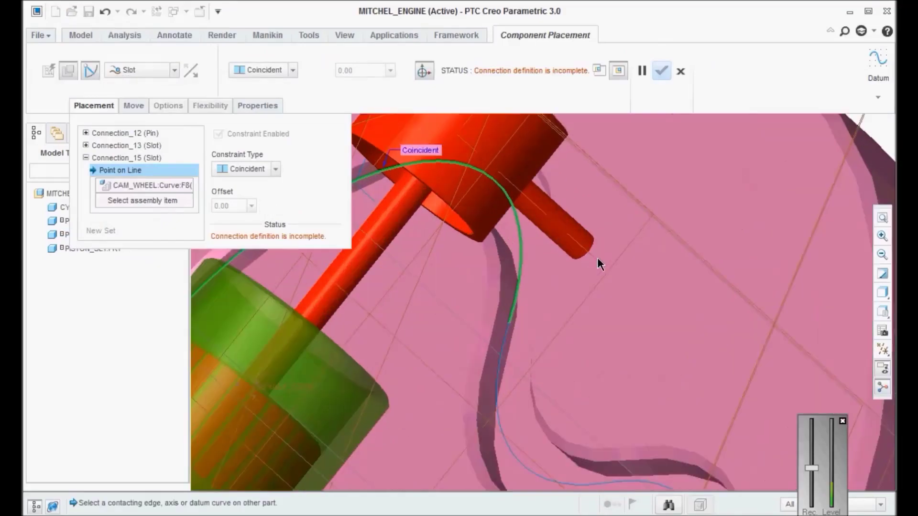
scroll(600, 265, up, 2)
scroll(606, 273, up, 2)
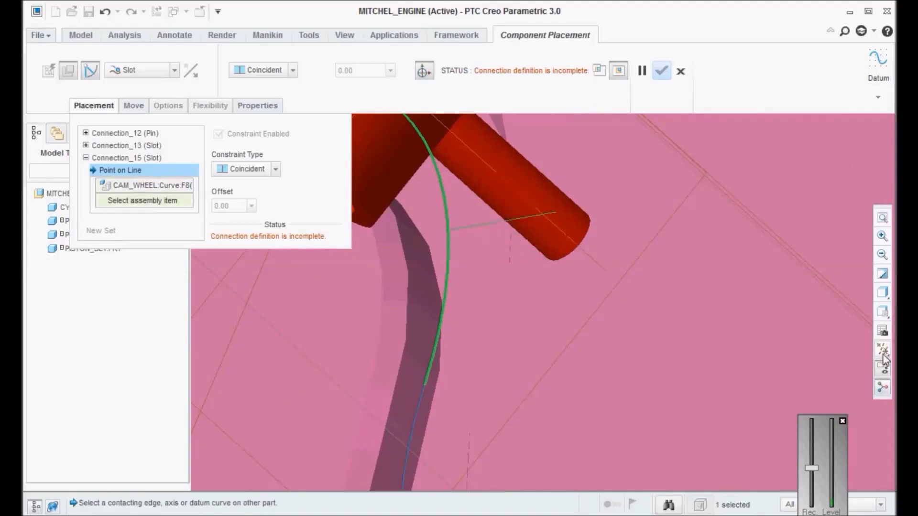
In Wireframe, pick the piston's PNT0 point for Connection_15, then restore Shading With Edges.
click(884, 295)
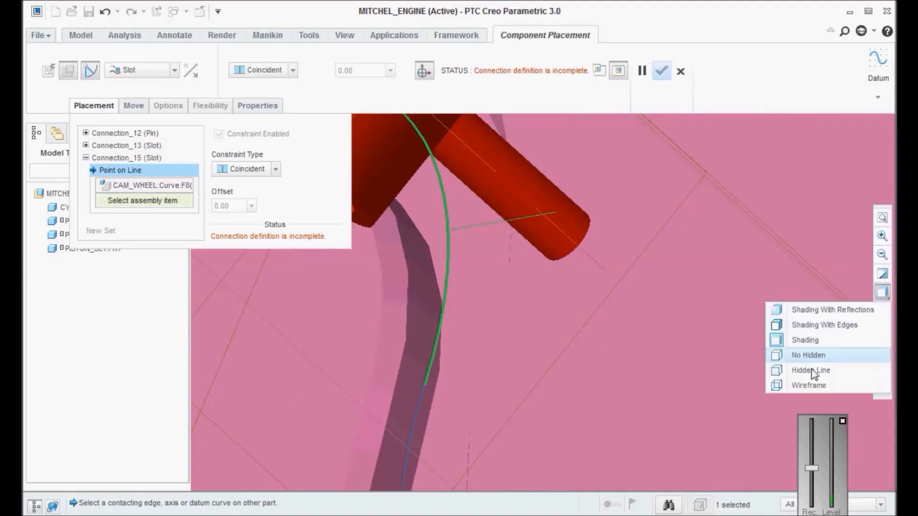
click(802, 380)
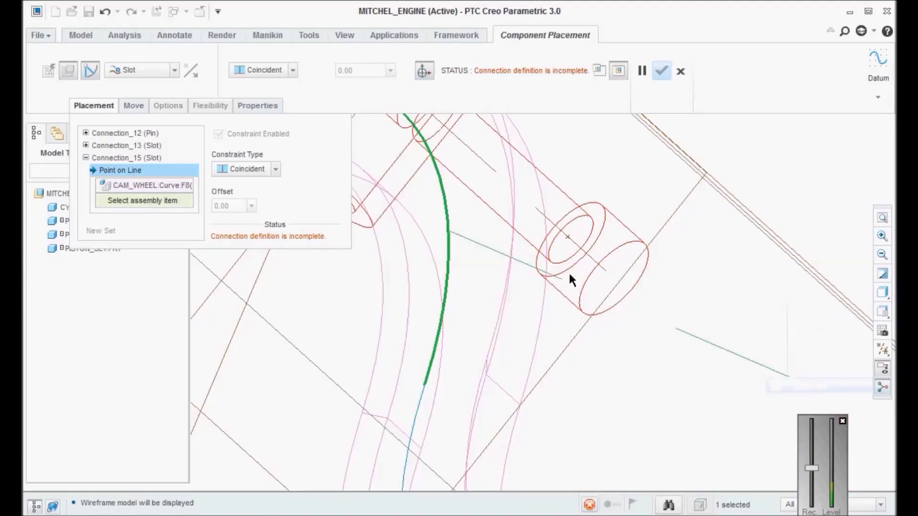
click(569, 237)
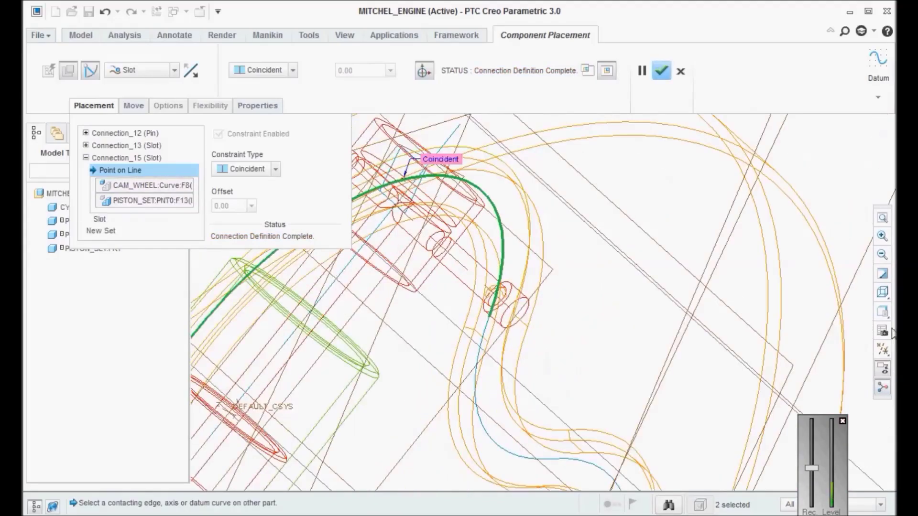
click(884, 296)
click(812, 320)
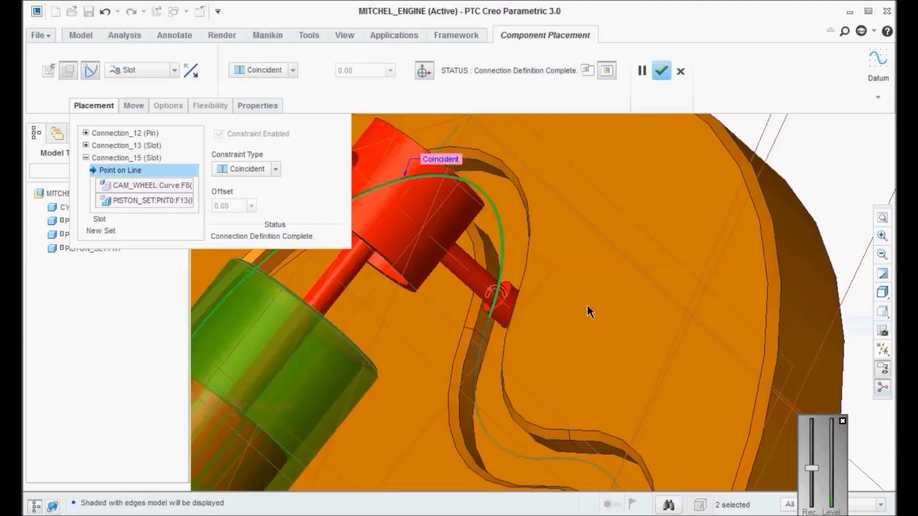
middle_drag(575, 302, 517, 249)
Add the first five cam-groove curves to Connection_15's Point on Line collector.
click(144, 185)
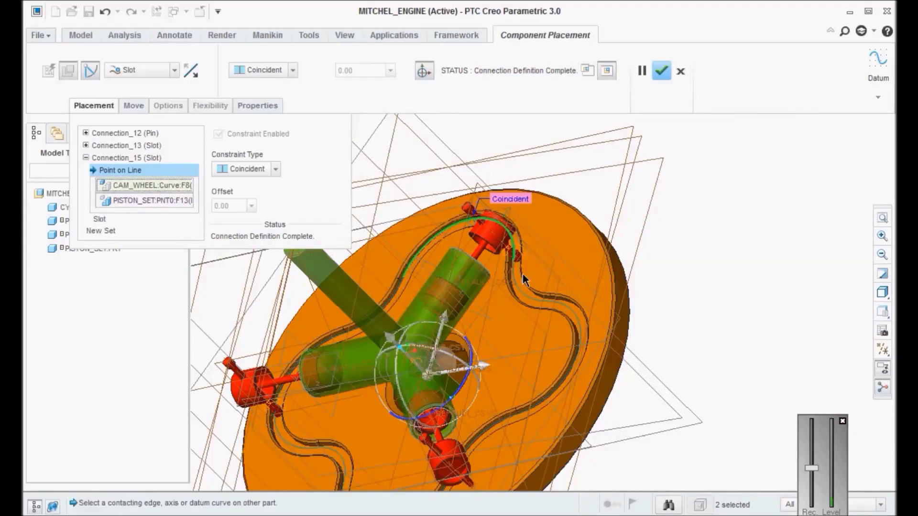
ctrl+click(562, 303)
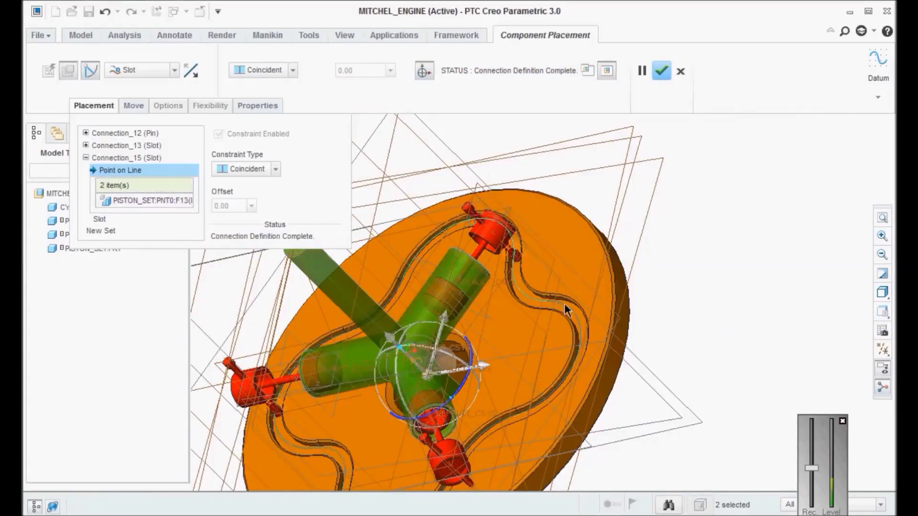
ctrl+click(505, 419)
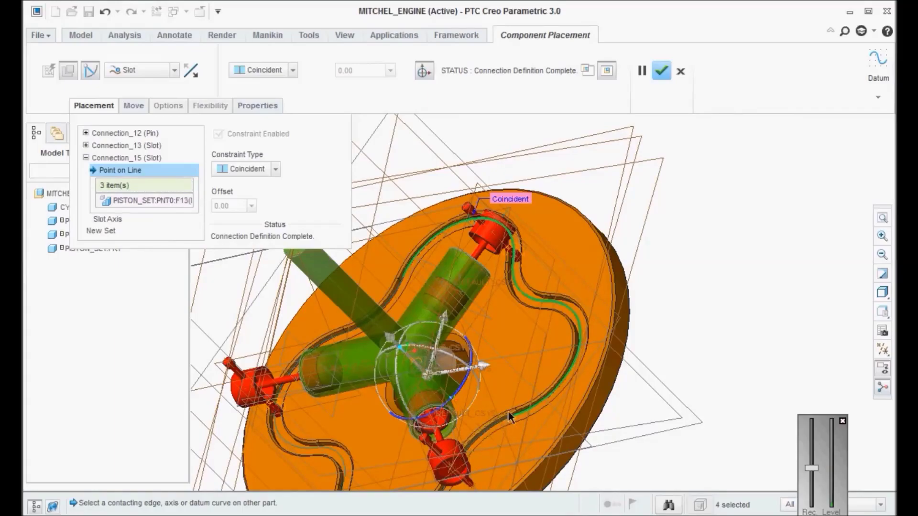
scroll(502, 428, up, 3)
scroll(497, 430, up, 3)
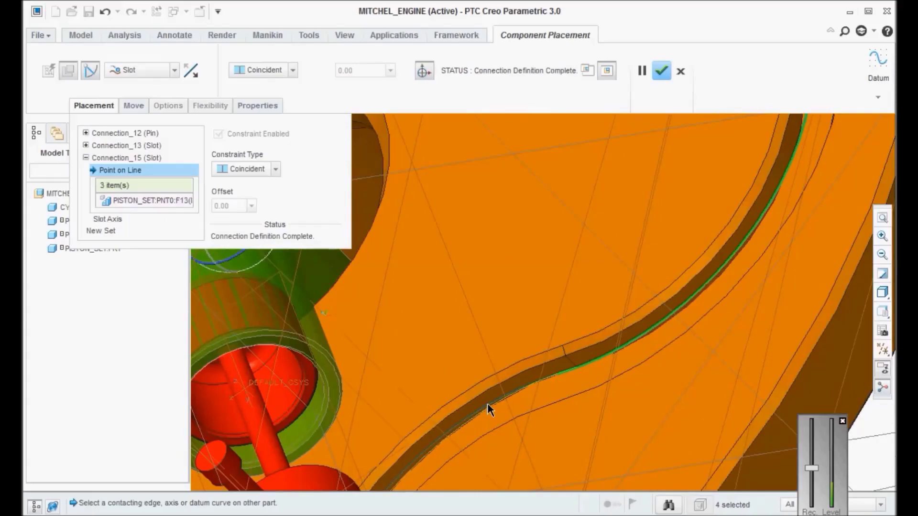
scroll(485, 409, up, 3)
click(482, 414)
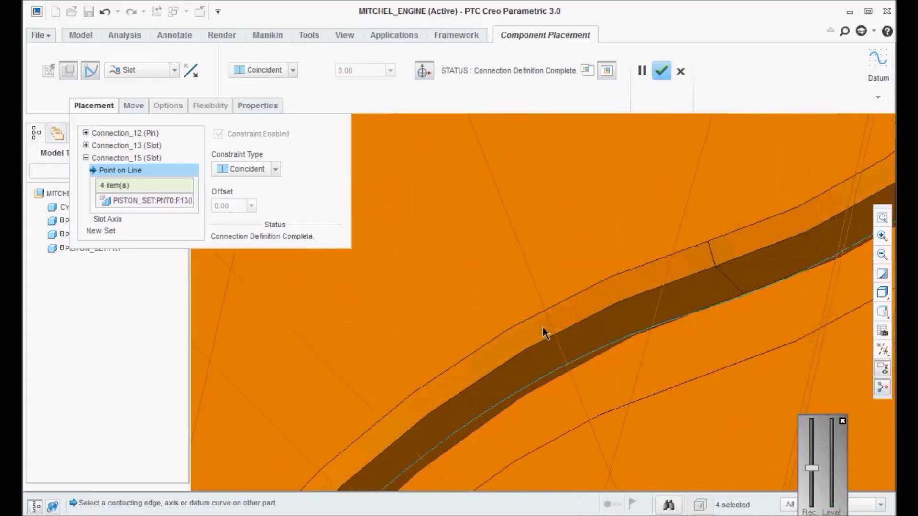
scroll(543, 327, down, 5)
scroll(496, 399, up, 5)
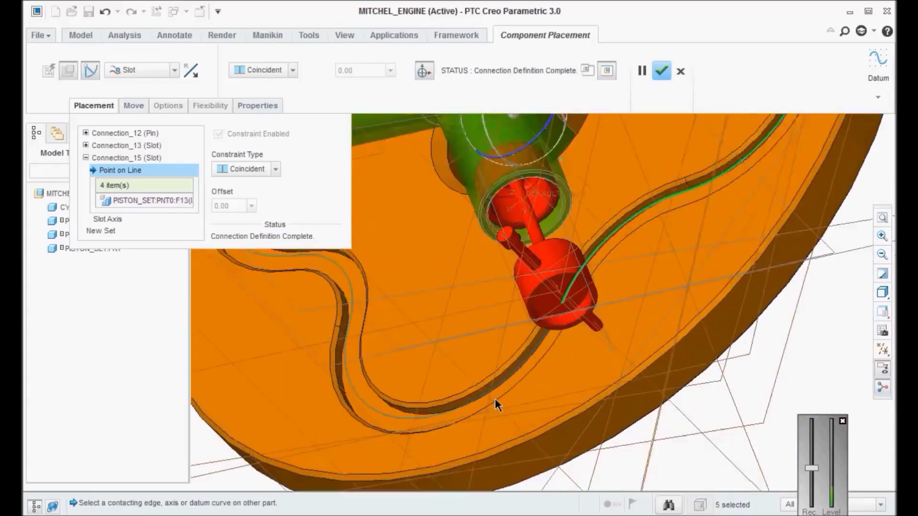
scroll(508, 370, up, 4)
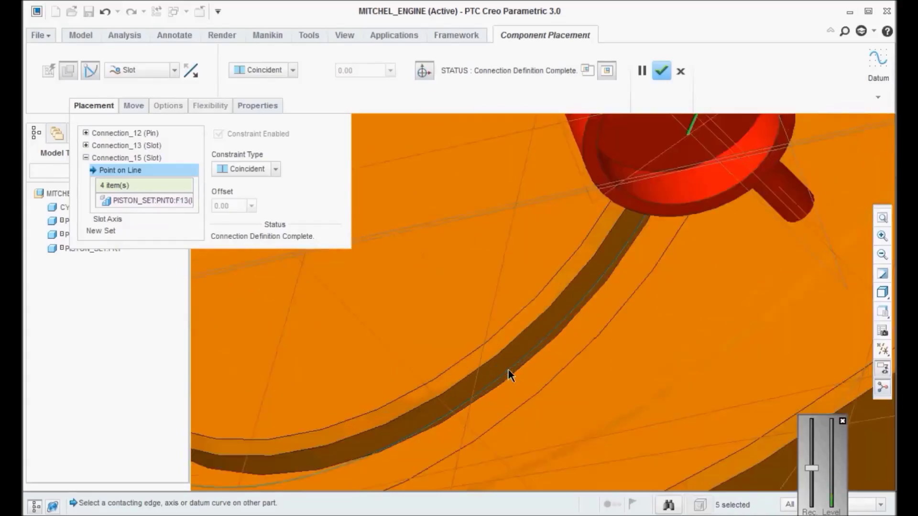
click(516, 373)
Add the last three groove curves for 8 in total and apply the cam-wheel placement.
scroll(575, 389, down, 5)
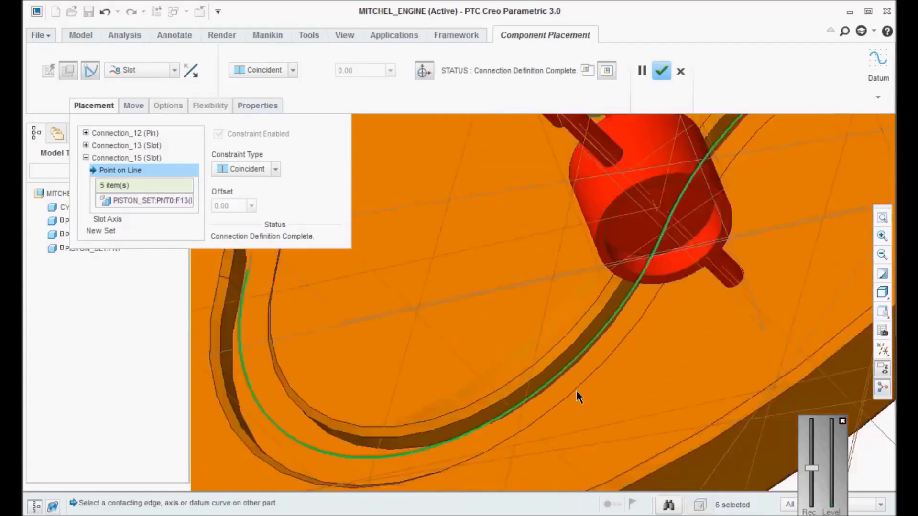
click(410, 288)
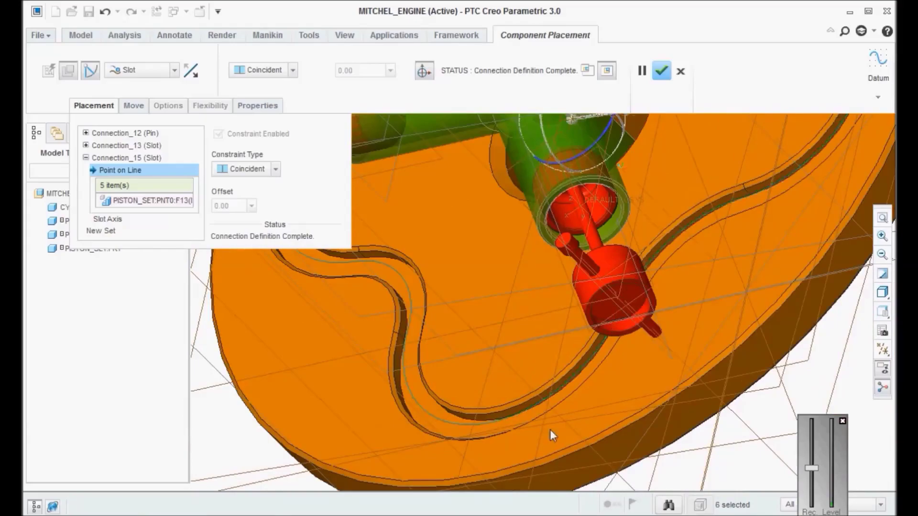
scroll(396, 326, down, 4)
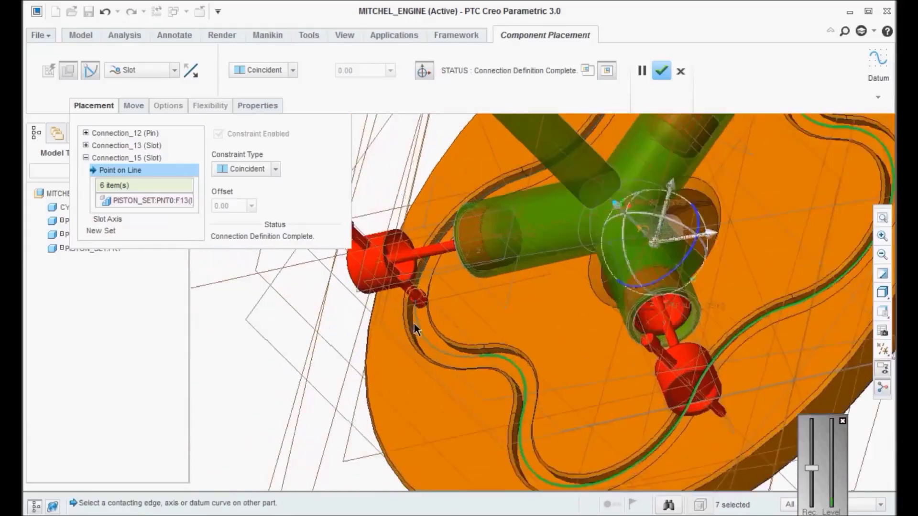
click(432, 342)
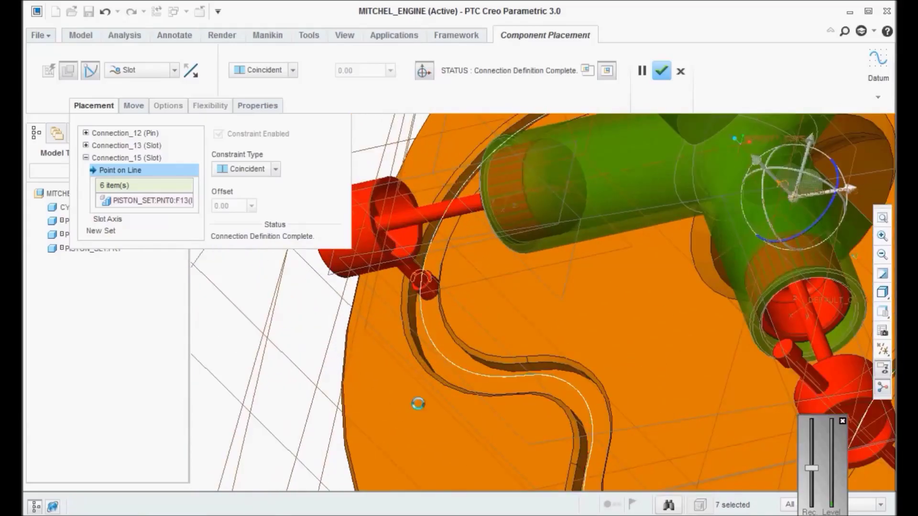
scroll(418, 406, up, 5)
scroll(534, 230, down, 5)
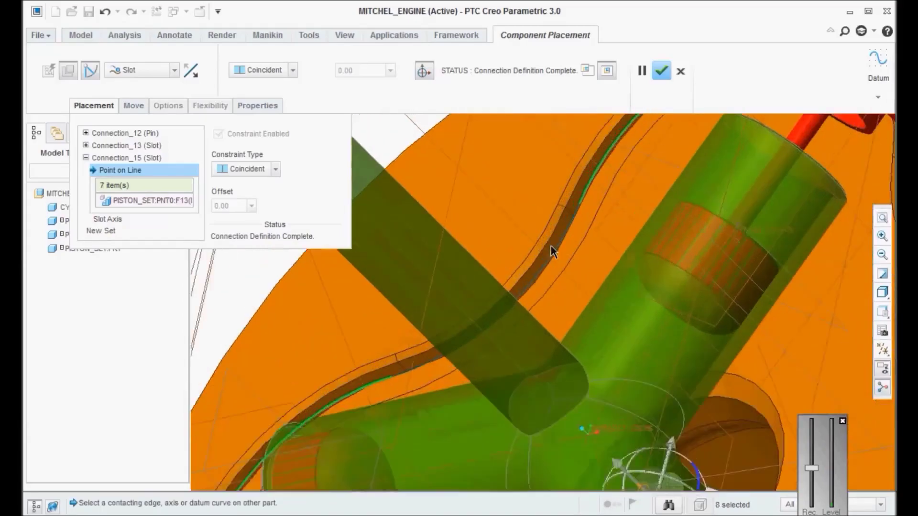
scroll(545, 263, down, 3)
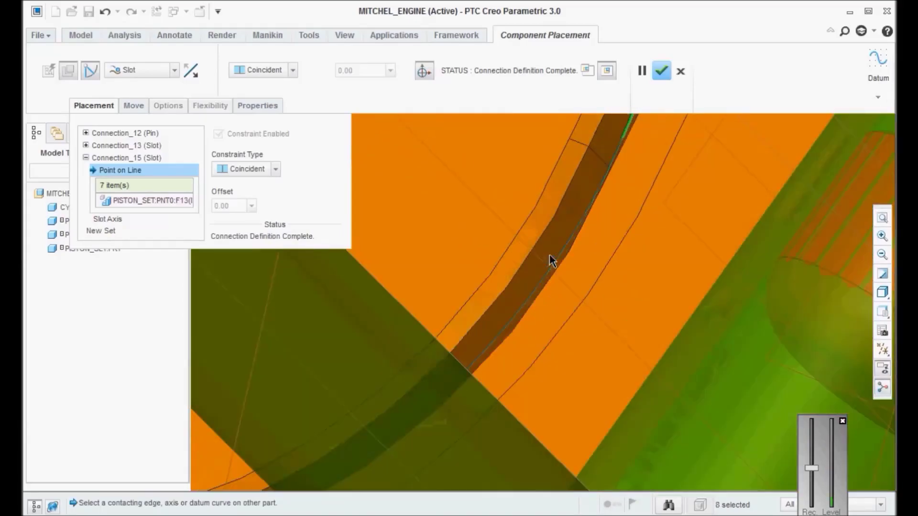
click(540, 283)
scroll(473, 273, up, 6)
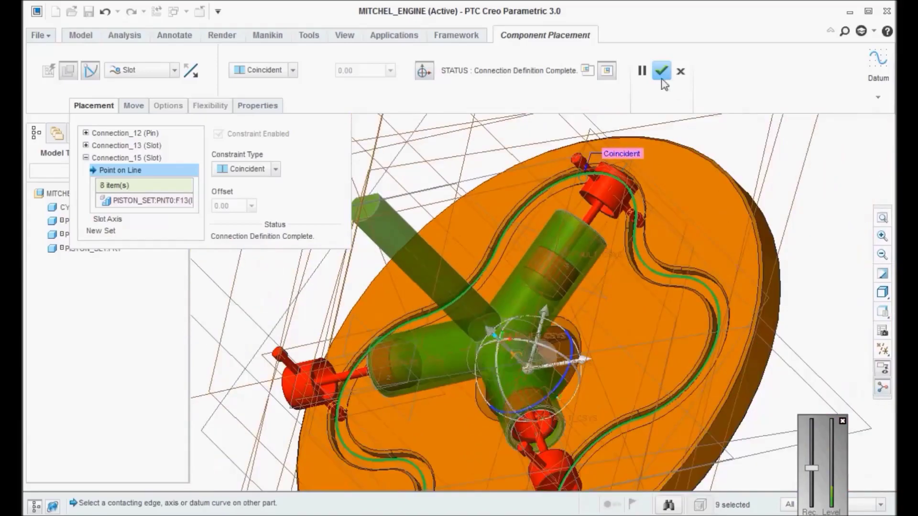
click(661, 71)
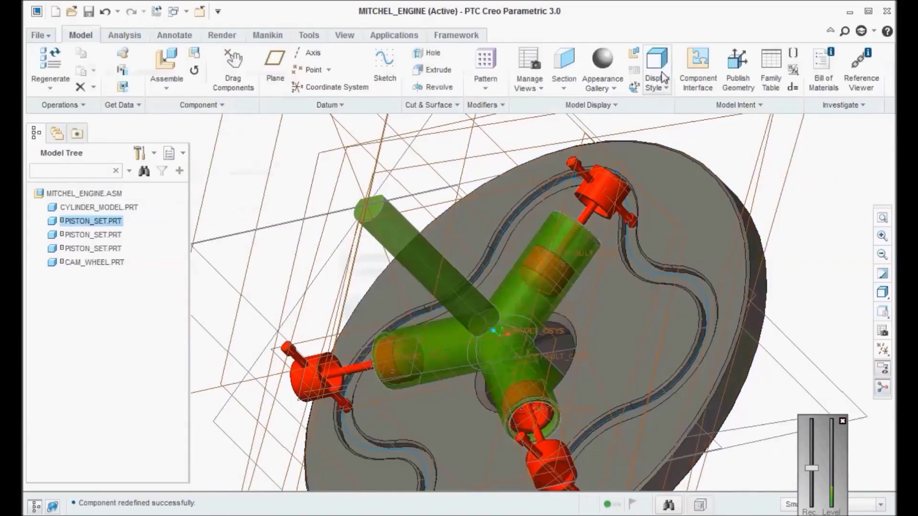
click(104, 249)
right_click(104, 251)
Add a new connection set to the piston set's placement and change it from Pin to Slot.
click(91, 262)
right_click(92, 262)
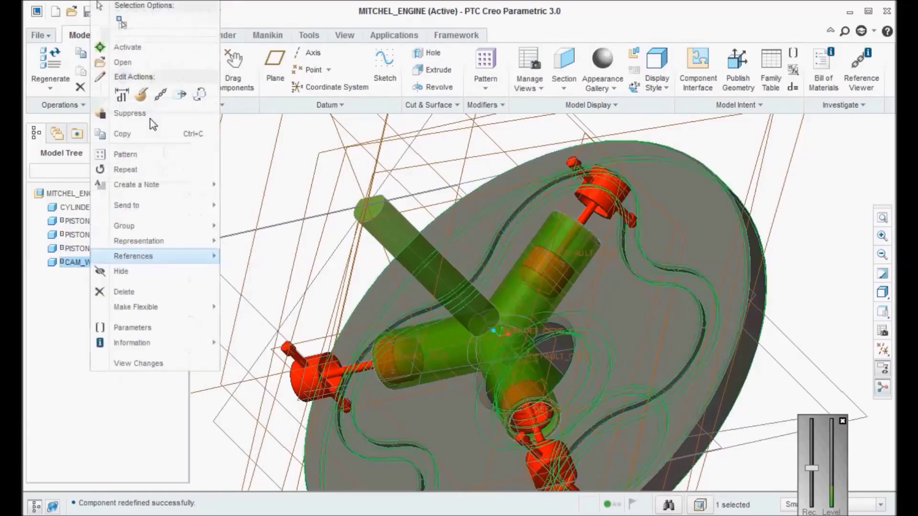
click(140, 94)
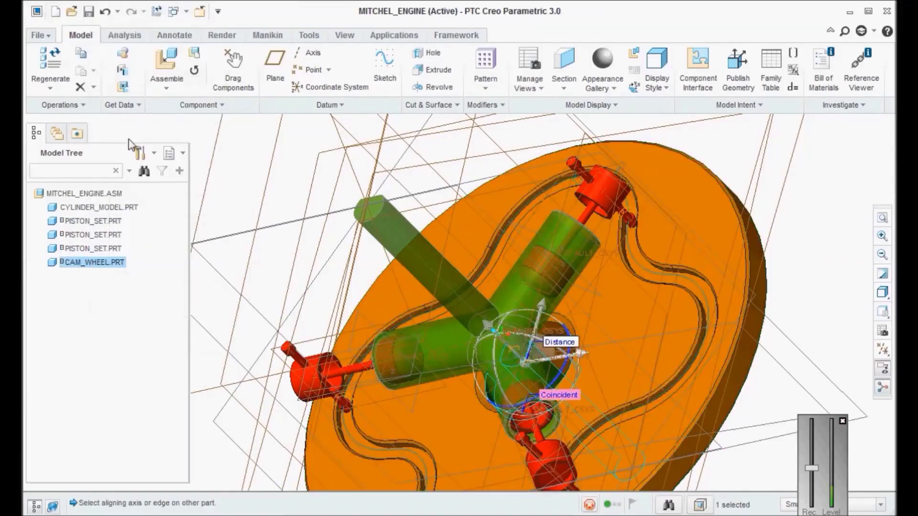
click(95, 106)
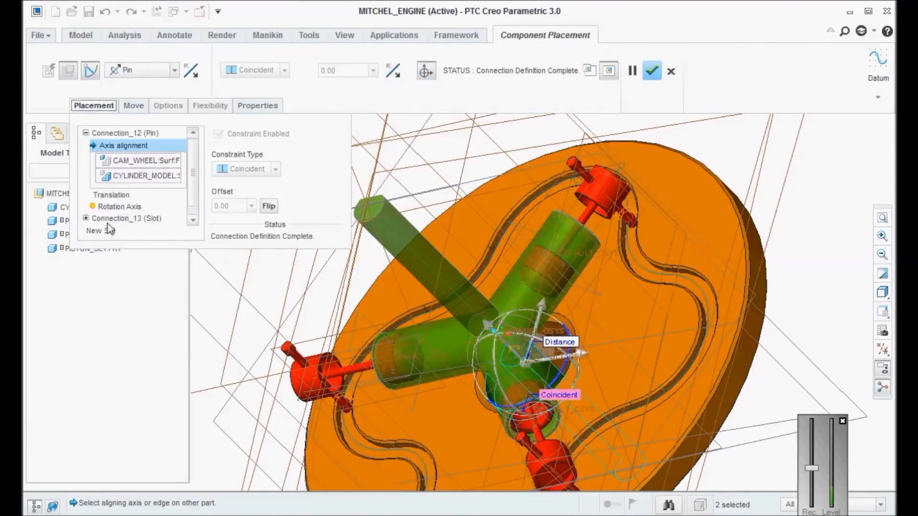
click(98, 231)
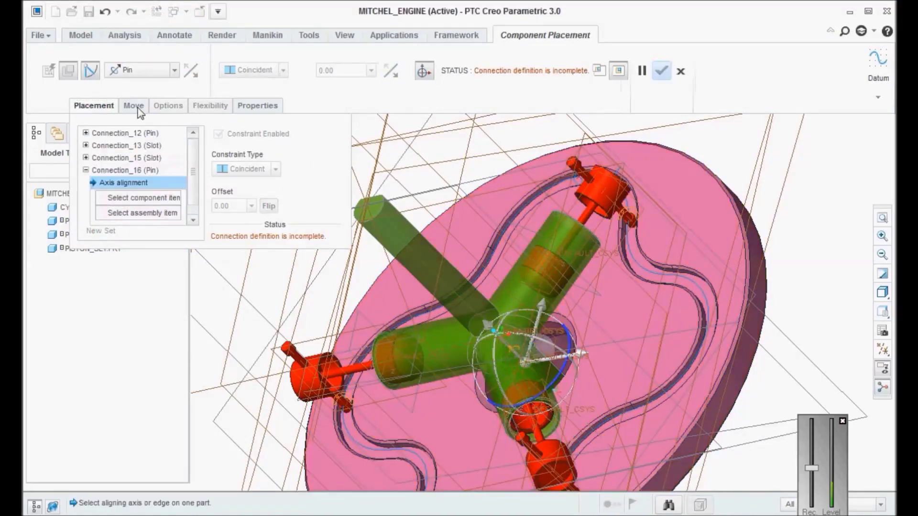
click(124, 71)
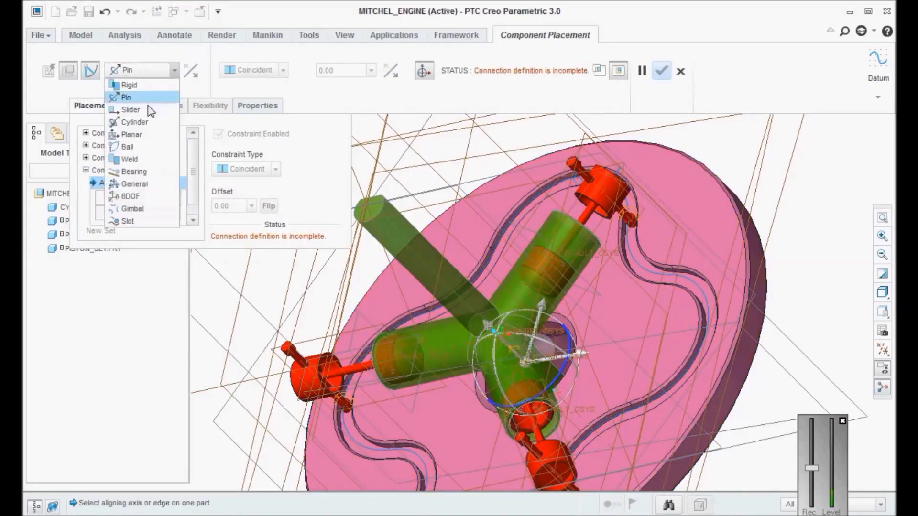
click(129, 218)
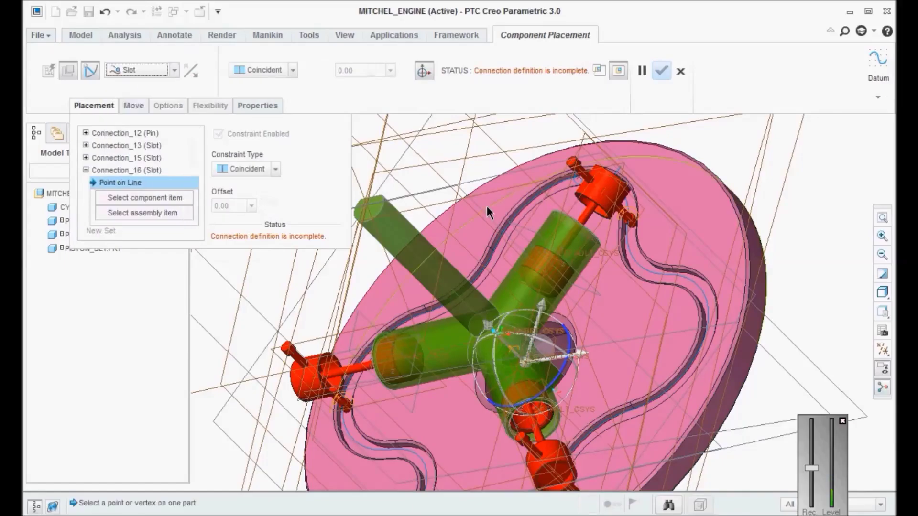
In wireframe display, pick the CAM_WHEEL groove curve and the PISTON_SET point PNT0 for the slot.
scroll(487, 206, up, 2)
scroll(551, 383, down, 5)
scroll(533, 404, down, 3)
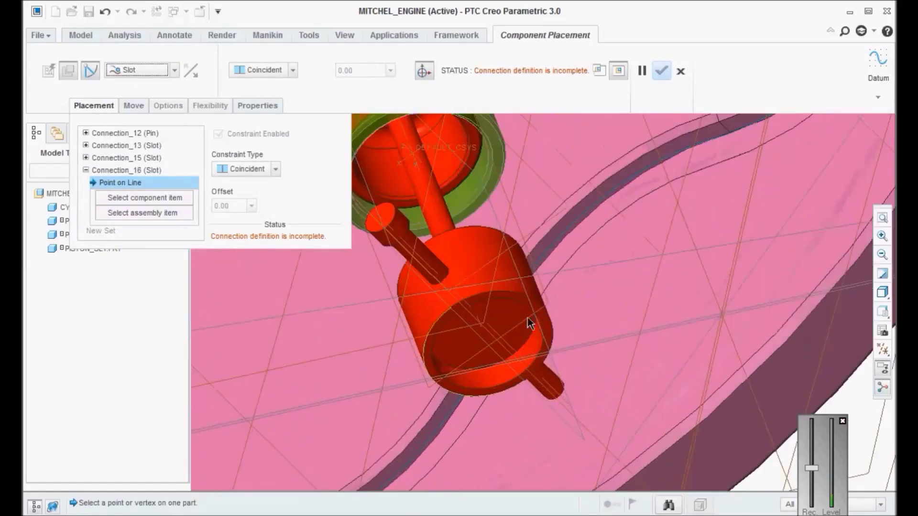
click(537, 263)
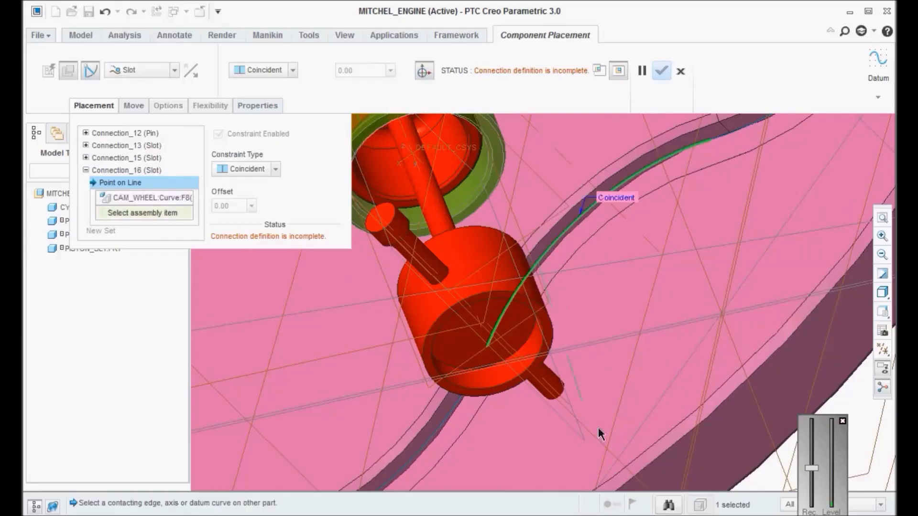
click(884, 311)
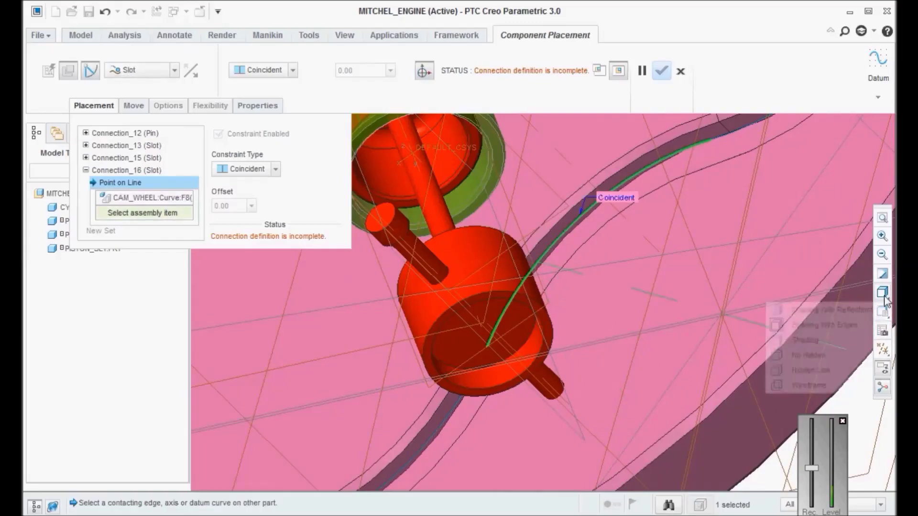
click(819, 385)
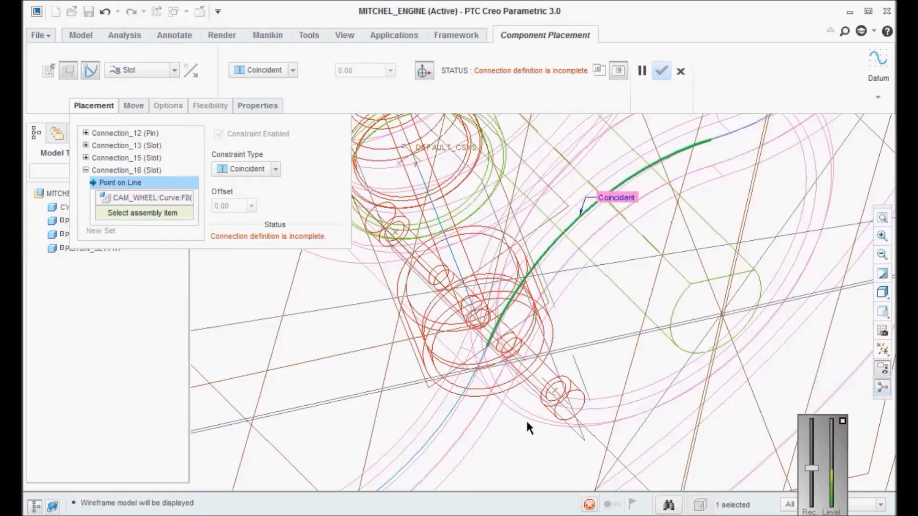
scroll(574, 387, down, 4)
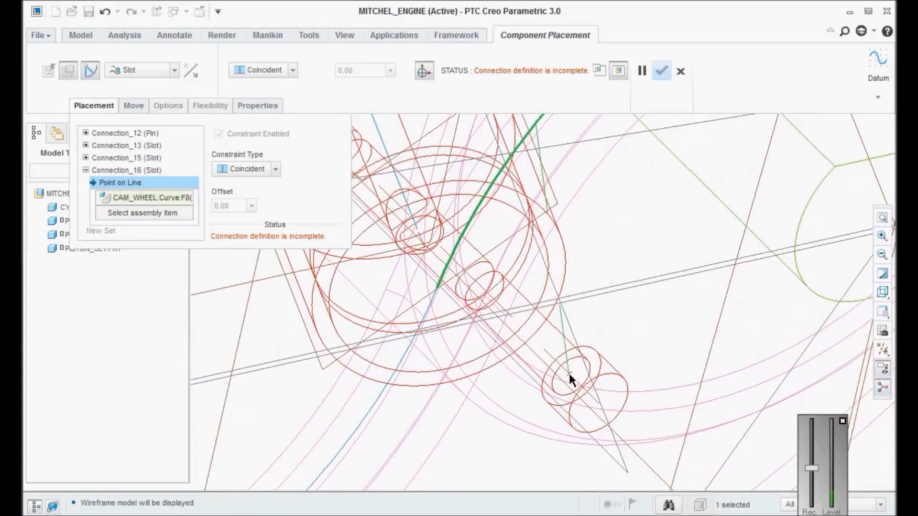
click(569, 369)
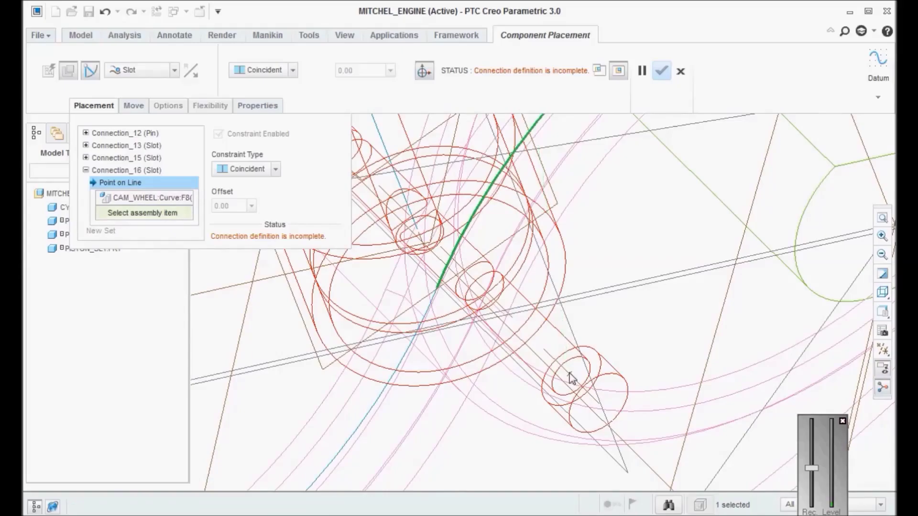
scroll(519, 380, up, 4)
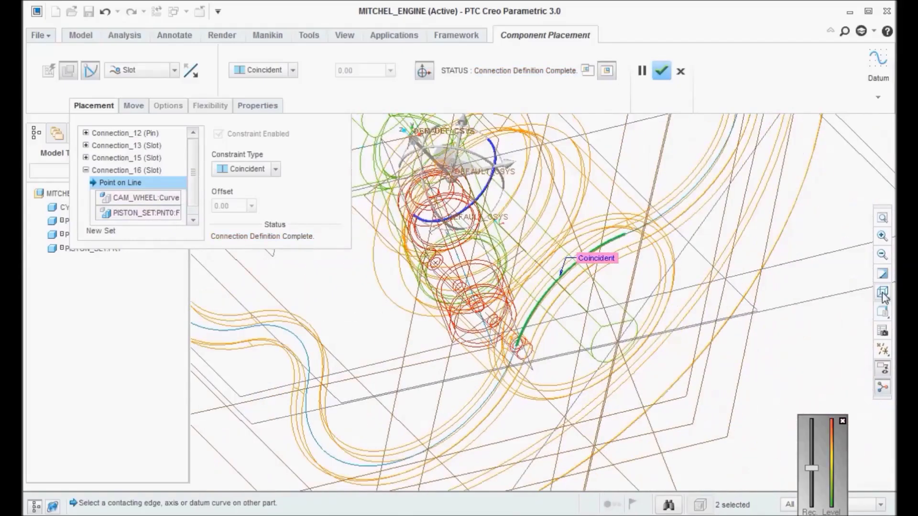
Switch back to shaded-with-edges display and add the first groove curves to Connection_16's path.
click(882, 292)
click(837, 326)
scroll(535, 376, up, 5)
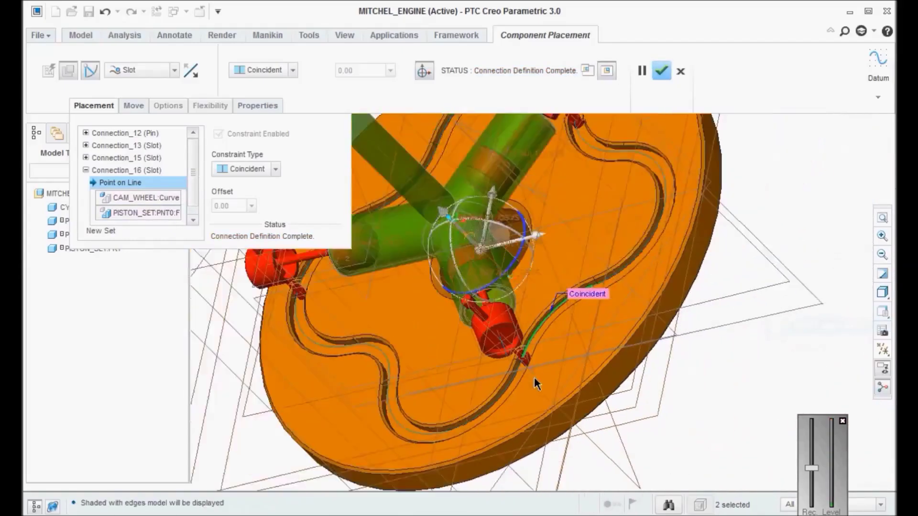
scroll(519, 381, down, 1)
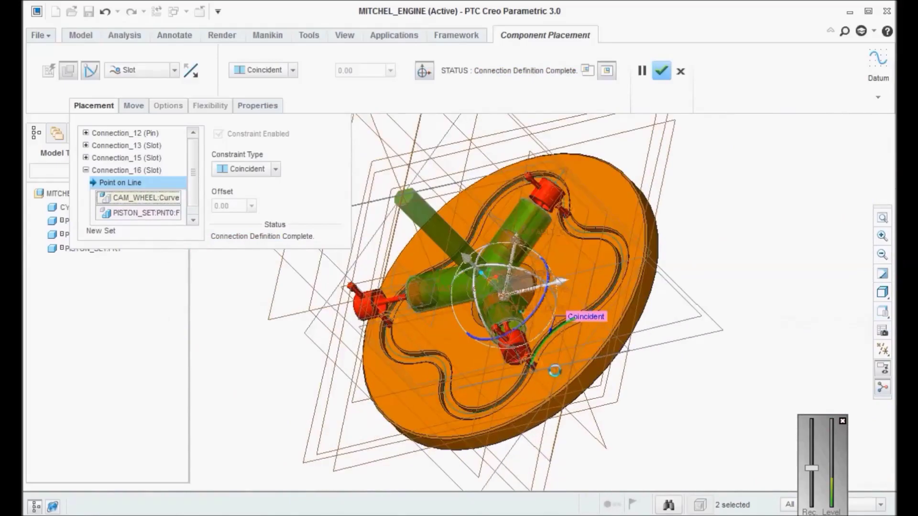
scroll(520, 383, down, 3)
scroll(520, 377, down, 2)
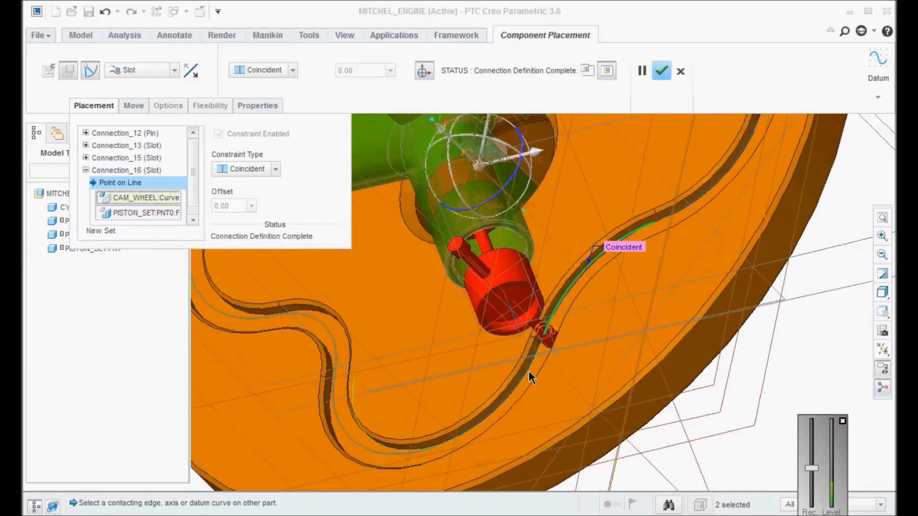
scroll(529, 371, down, 3)
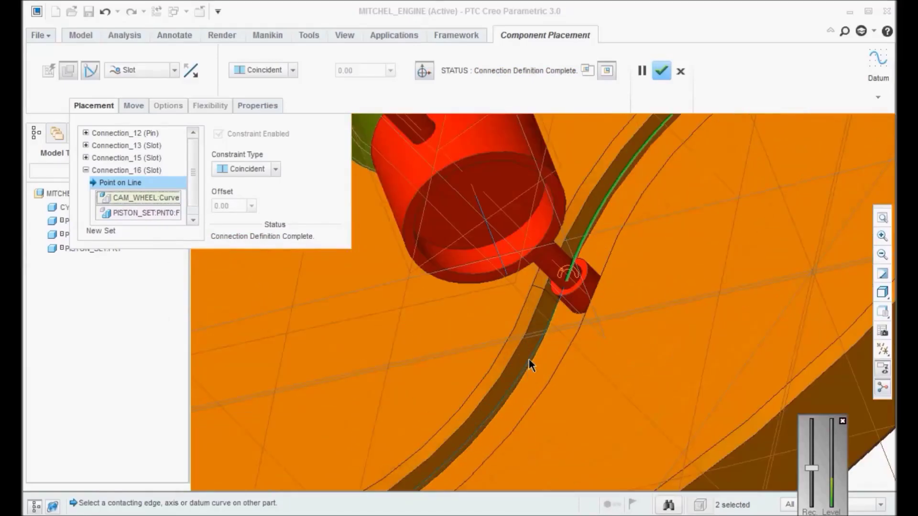
scroll(529, 357, down, 3)
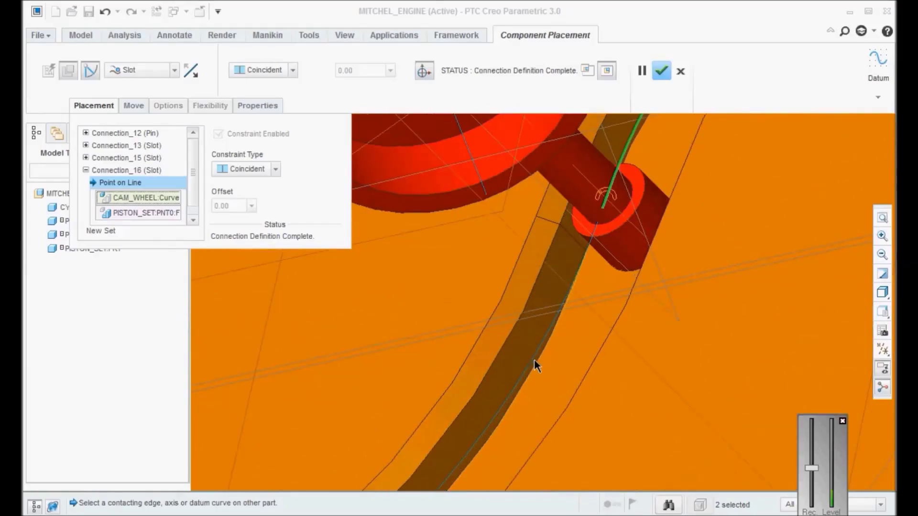
ctrl+click(535, 367)
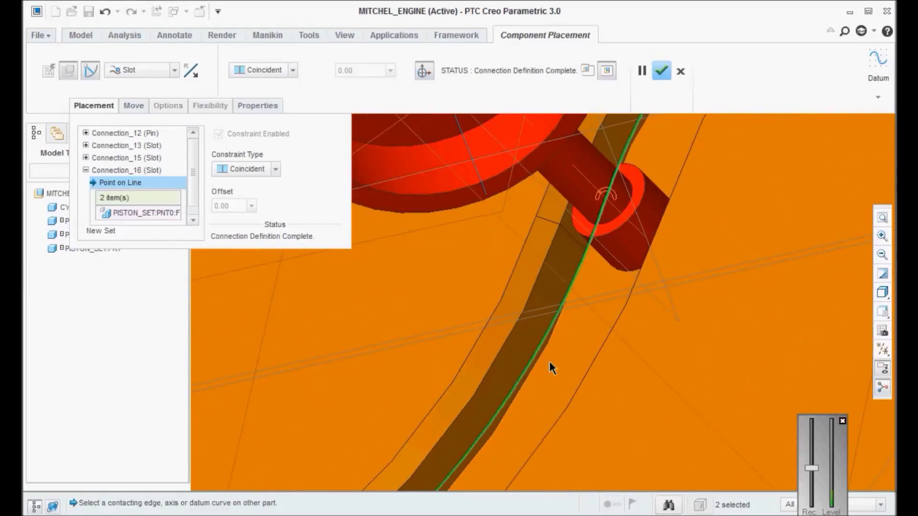
scroll(549, 361, up, 5)
ctrl+click(399, 332)
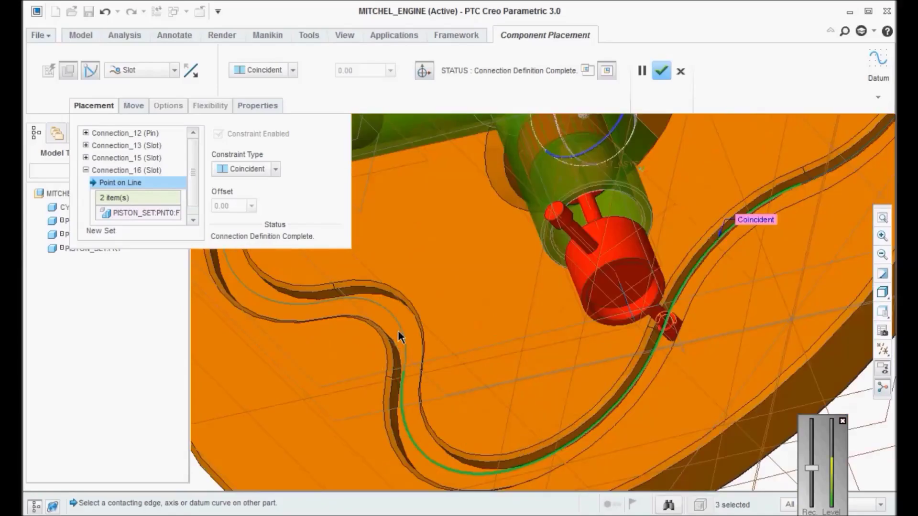
ctrl+click(482, 408)
Add the remaining groove curves until 8 are listed, then accept the piston set placement.
scroll(417, 385, up, 3)
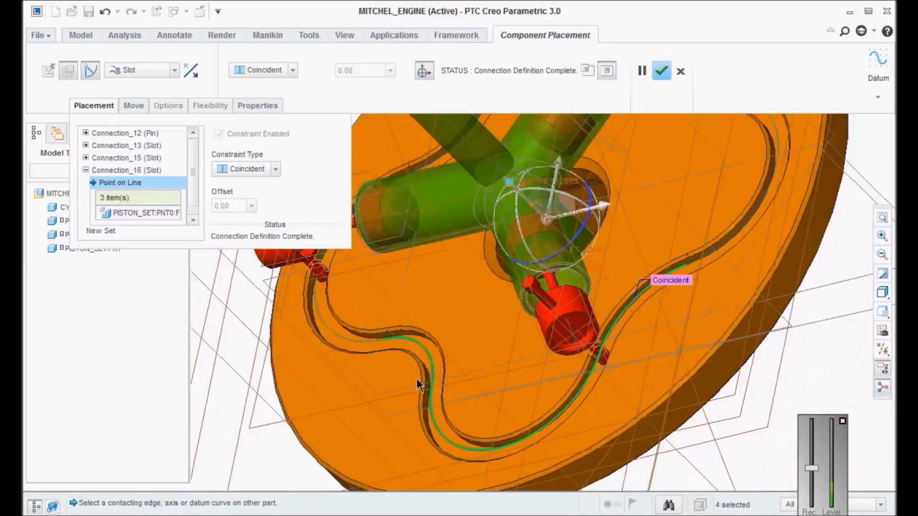
scroll(417, 385, down, 5)
ctrl+click(334, 320)
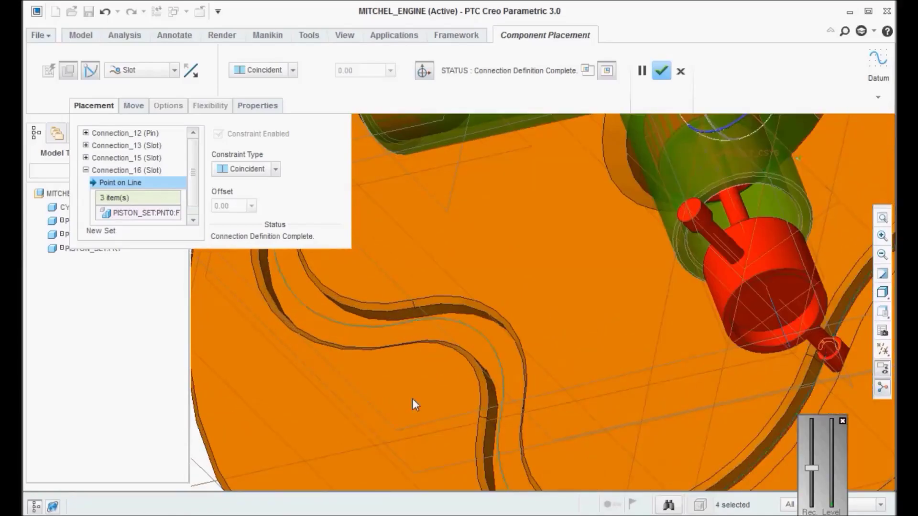
scroll(412, 399, up, 5)
scroll(455, 260, down, 8)
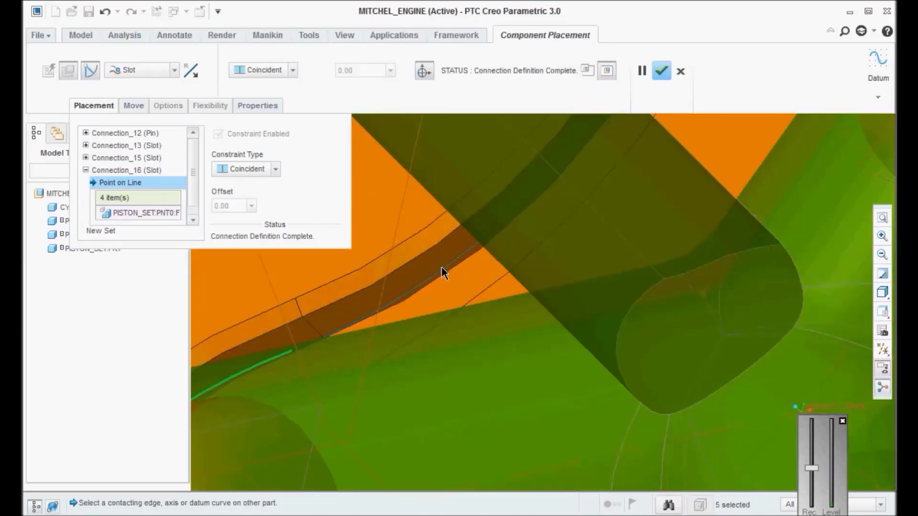
ctrl+click(441, 271)
scroll(497, 349, up, 5)
scroll(527, 245, down, 8)
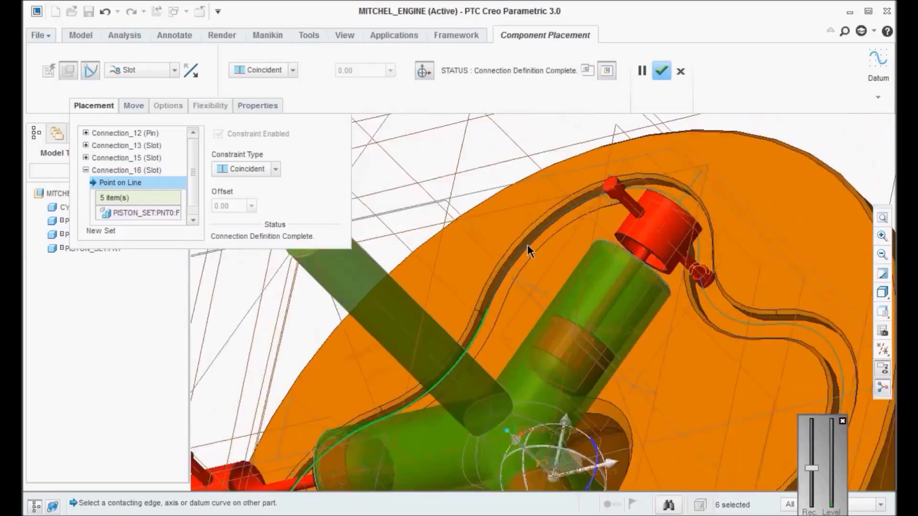
ctrl+click(480, 277)
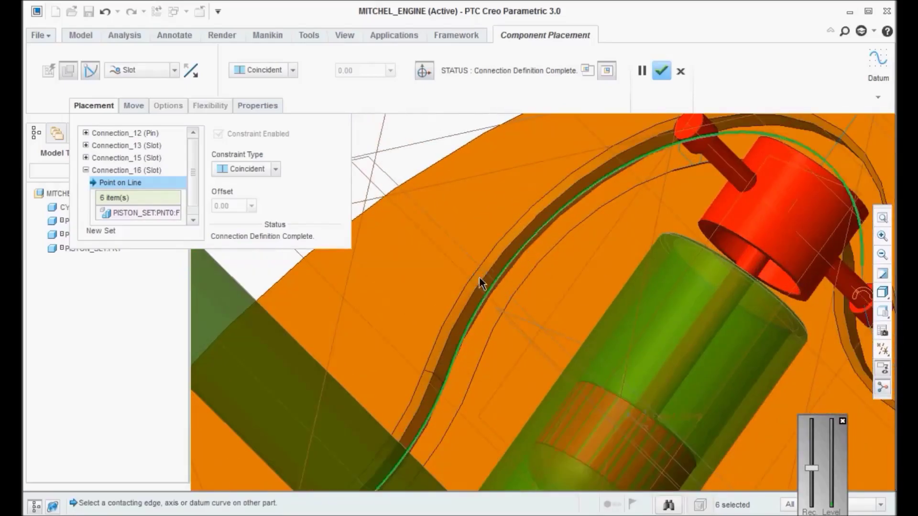
scroll(502, 287, up, 6)
scroll(604, 324, down, 5)
ctrl+click(603, 319)
ctrl+click(725, 335)
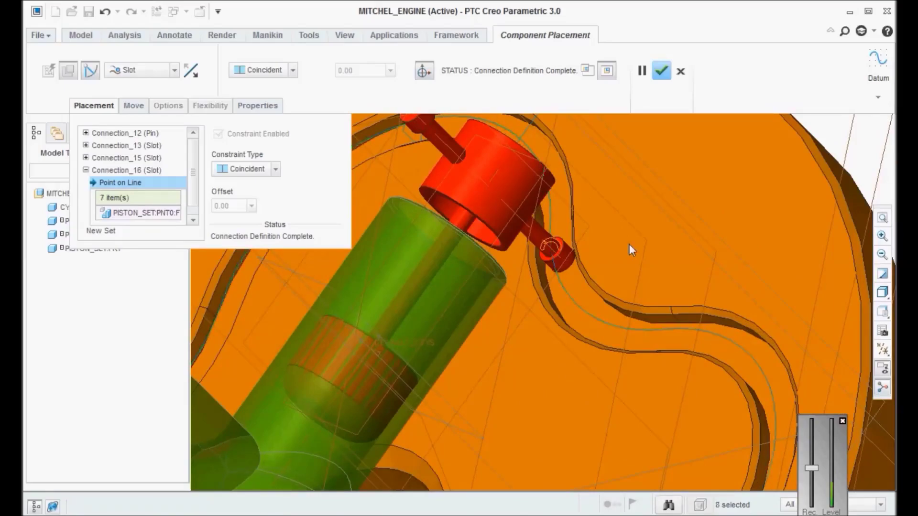
scroll(629, 258, up, 5)
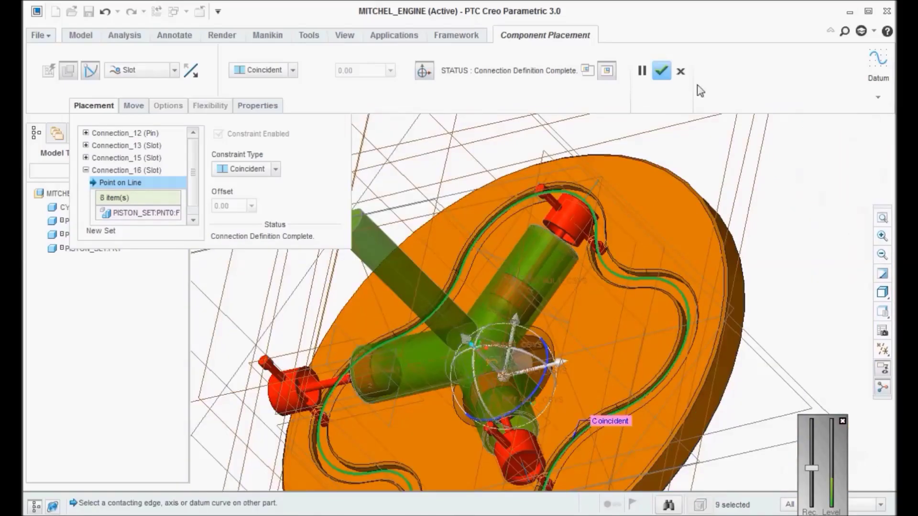
click(662, 71)
Uncheck Select All in the datum display filters and open Applications > Mechanism.
middle_drag(532, 241, 722, 224)
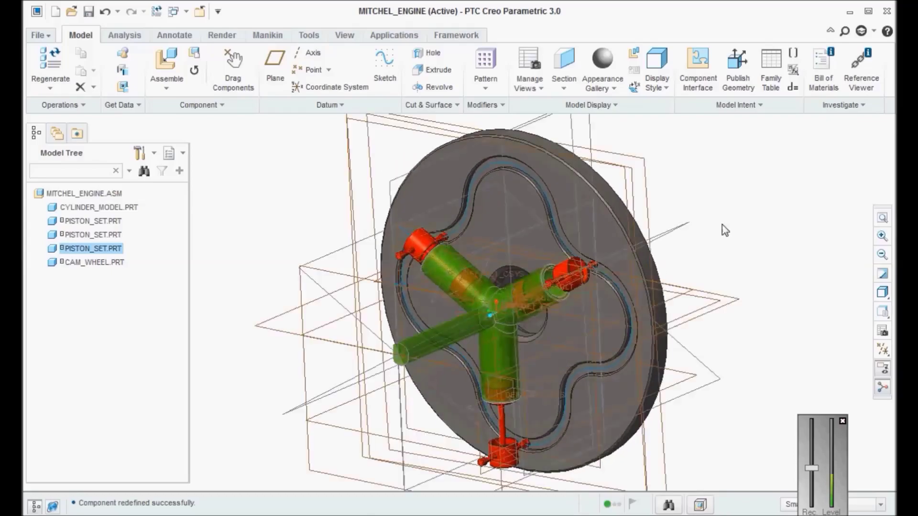
click(781, 222)
click(884, 350)
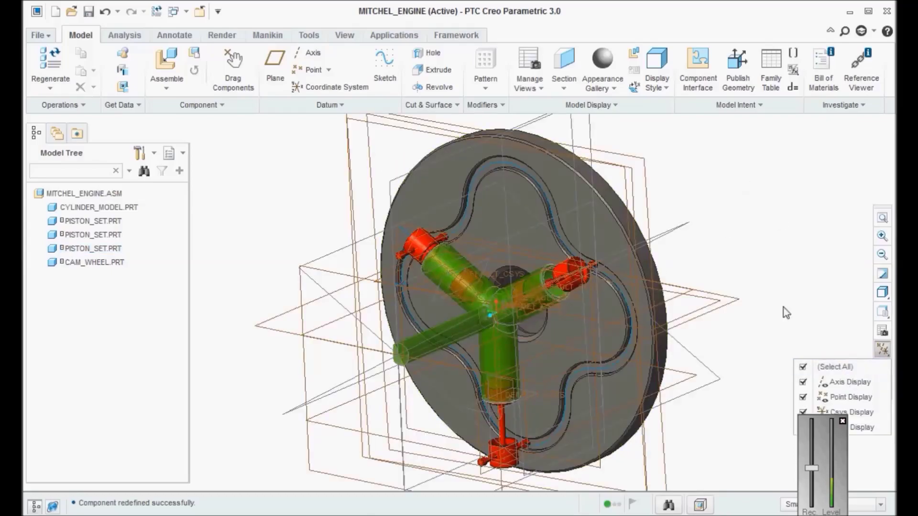
click(804, 368)
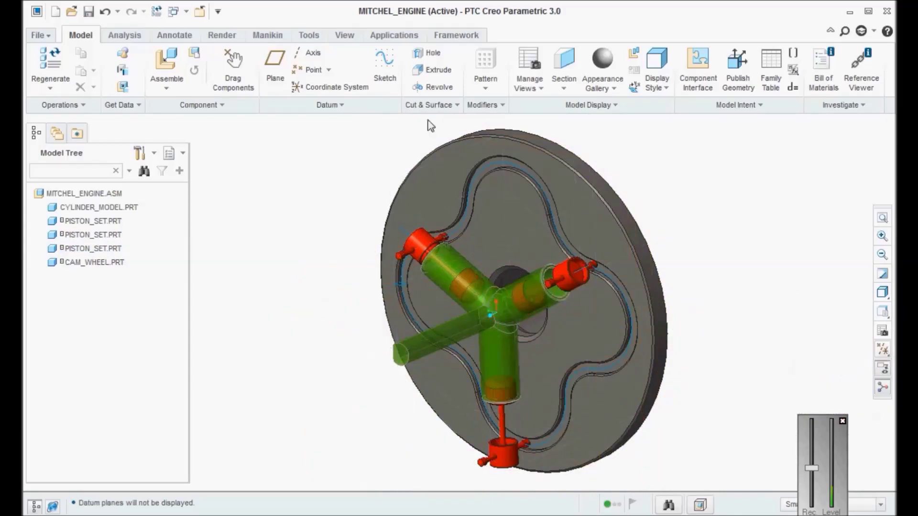
click(394, 35)
click(269, 67)
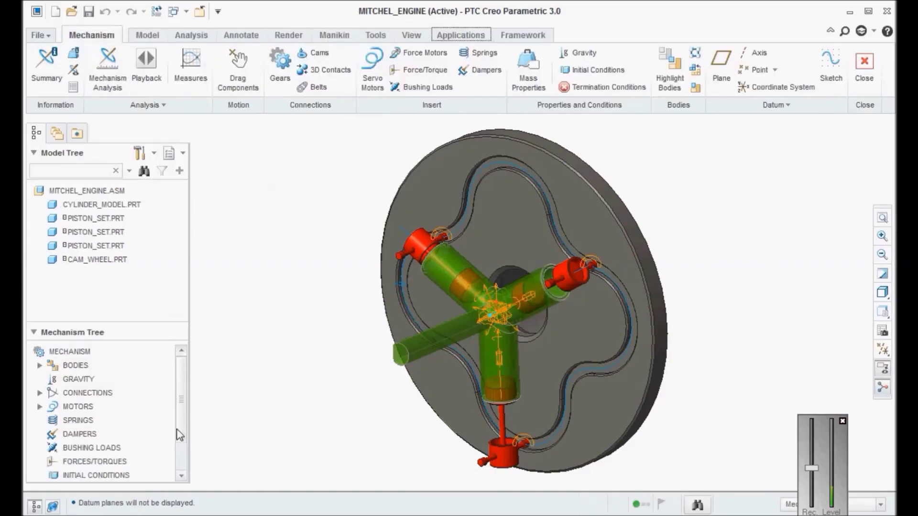
Create a new servo motor driving the pin connection axis Connection_12.axis_1.
scroll(179, 435, down, 2)
click(39, 365)
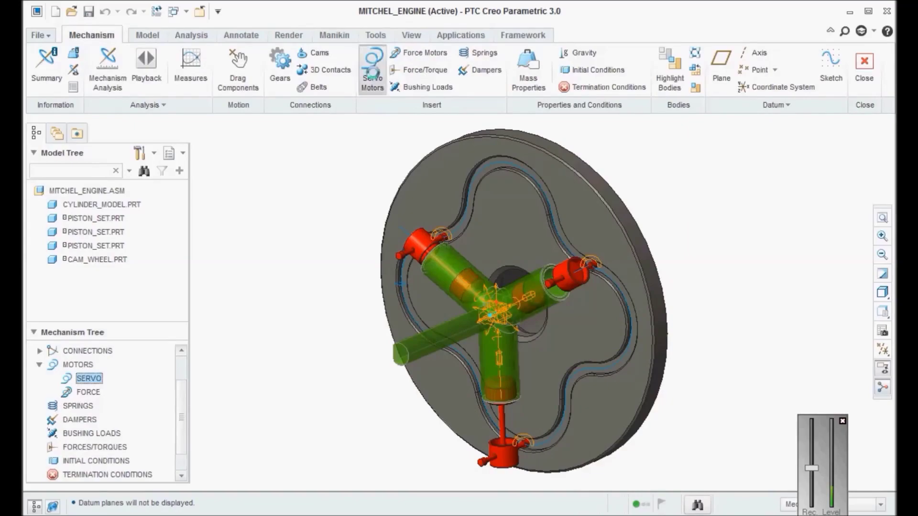
click(372, 70)
middle_drag(245, 328, 258, 346)
scroll(259, 346, up, 5)
click(493, 320)
Set the motor profile to Velocity with A = 10 deg/sec, then apply and accept.
scroll(479, 296, down, 4)
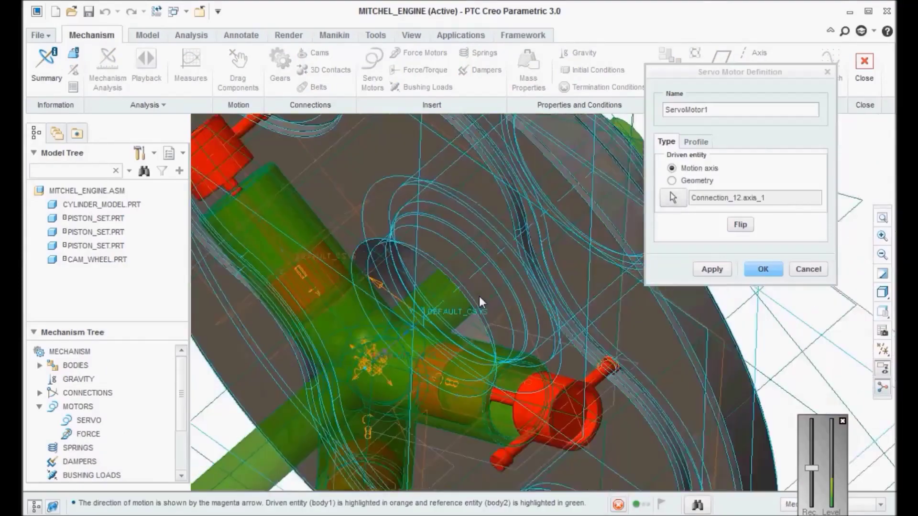
scroll(479, 297, down, 2)
click(699, 142)
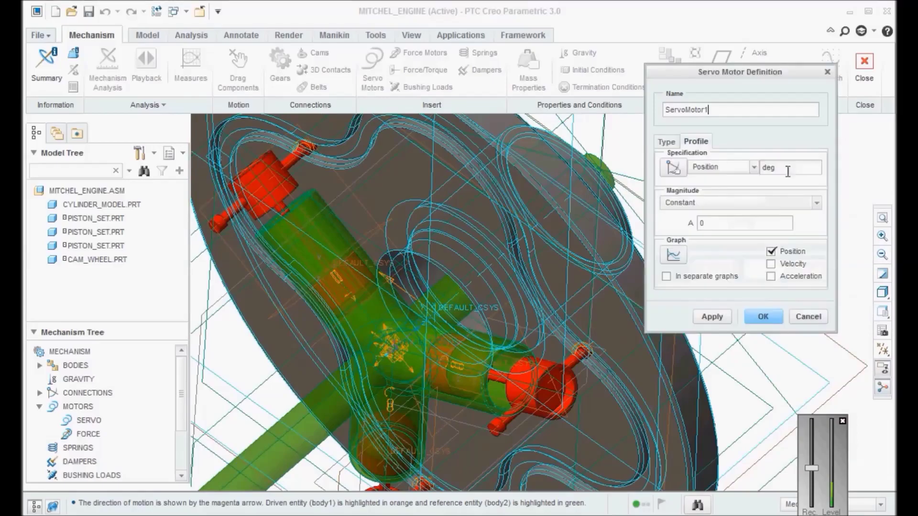
click(753, 168)
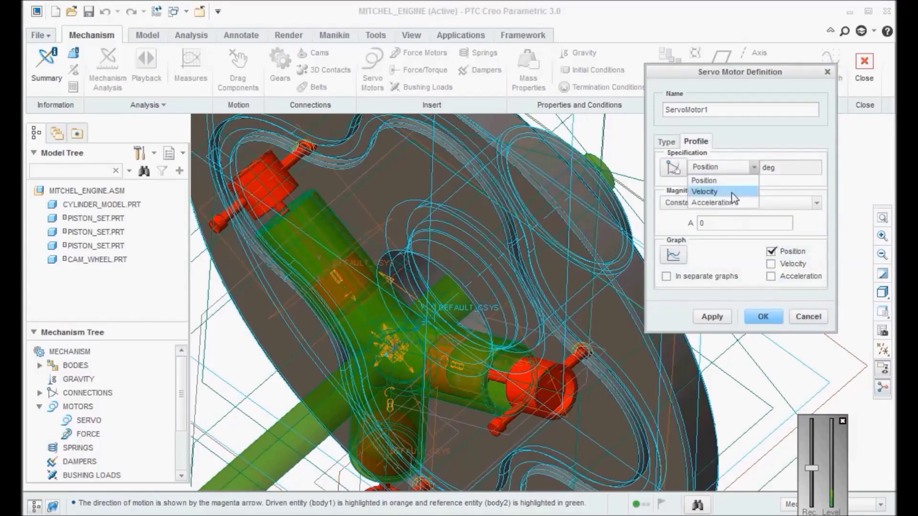
click(707, 192)
double_click(712, 275)
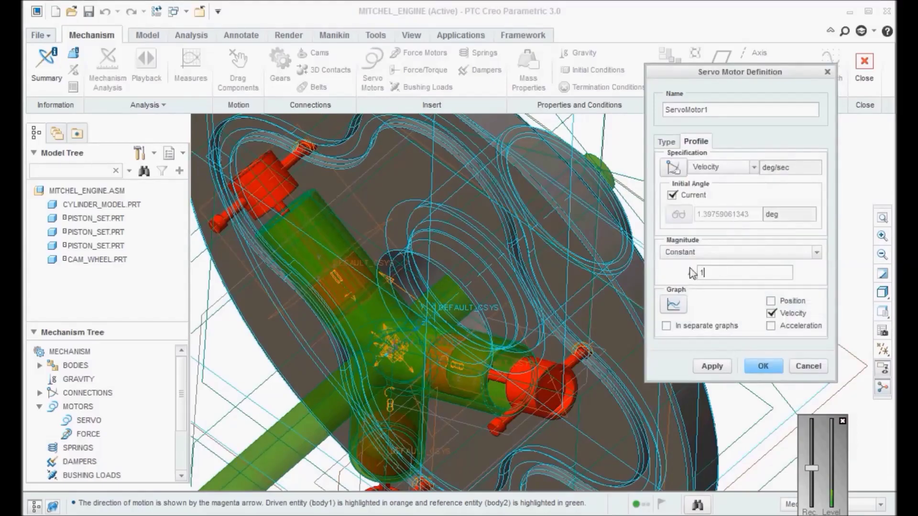
click(715, 369)
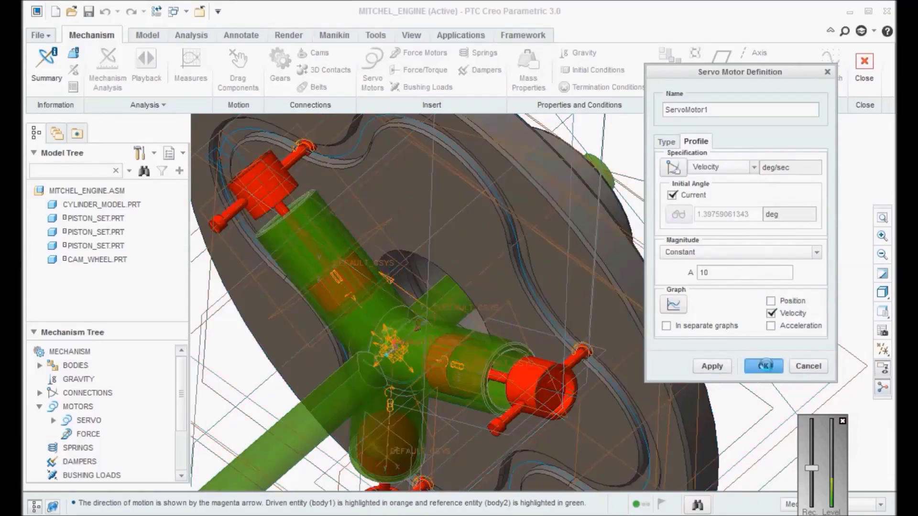
click(765, 365)
scroll(538, 344, up, 6)
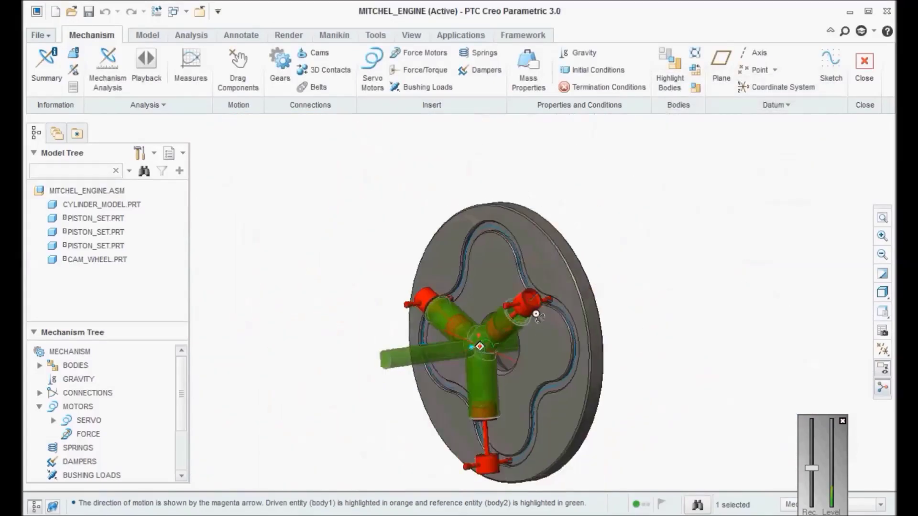
Turn off datum plane display and save the engine assembly.
middle_drag(536, 316, 598, 335)
click(883, 349)
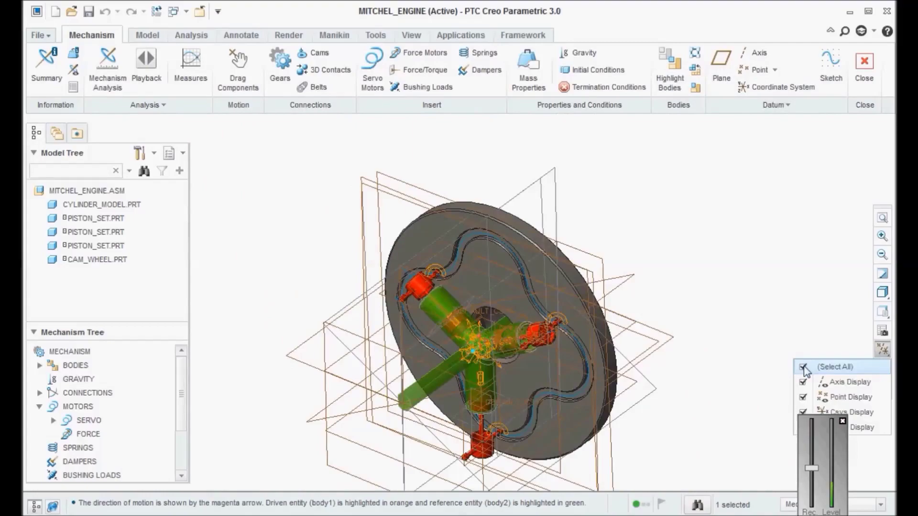
click(805, 372)
click(746, 239)
scroll(713, 208, up, 3)
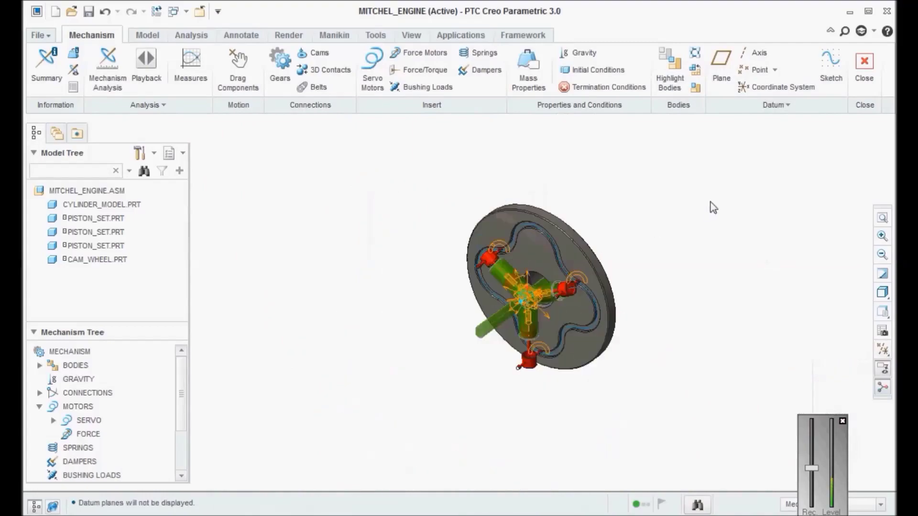
key(ctrl+s)
Create a new analysis definition, check its ServoMotor1 motor and run it as a position analysis.
drag(186, 392, 154, 473)
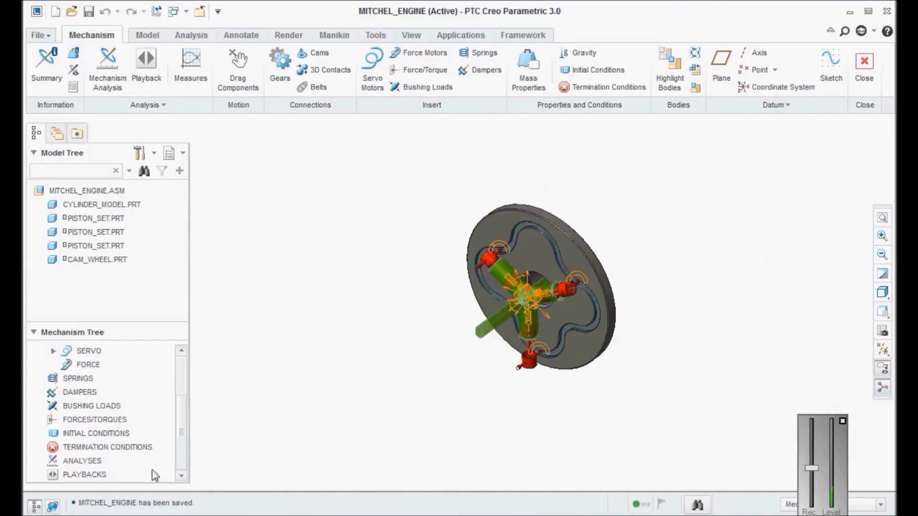
click(117, 471)
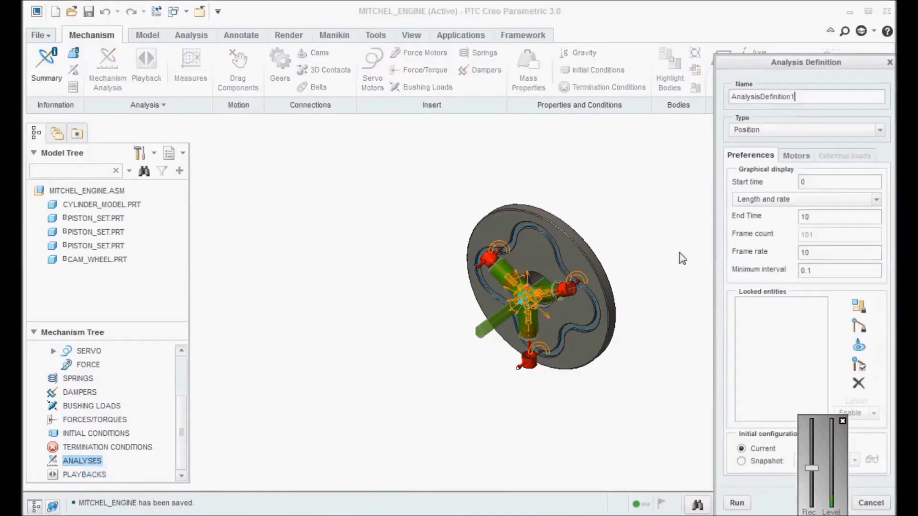
click(781, 132)
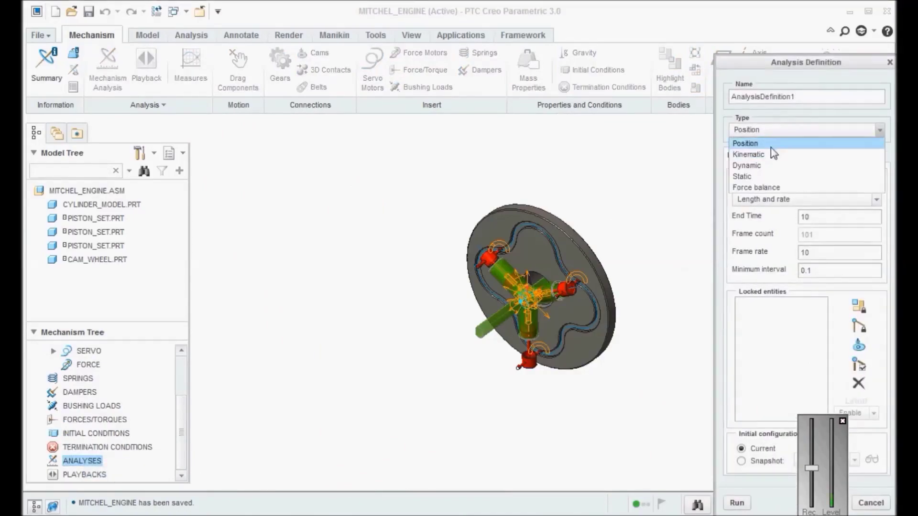
click(770, 147)
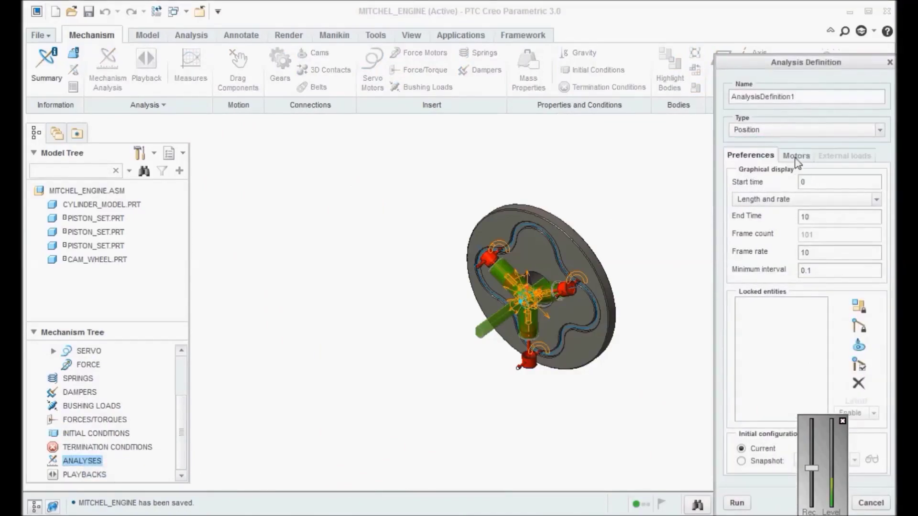
click(796, 156)
click(719, 391)
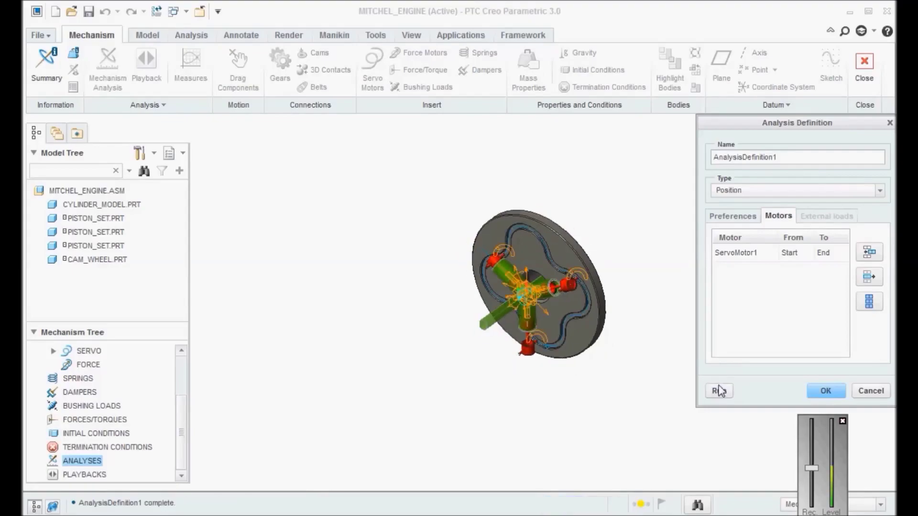
Change AnalysisDefinition1 to Kinematic with End Time 20 and save it.
click(800, 190)
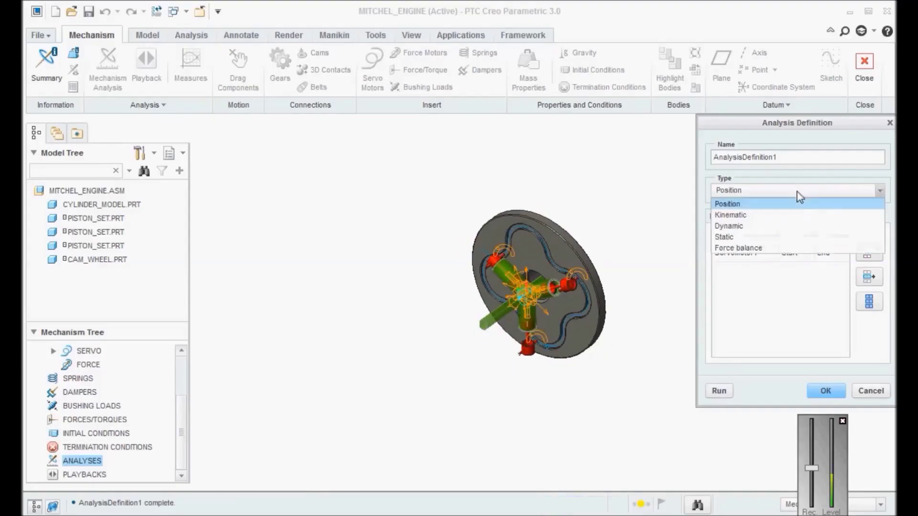
click(799, 215)
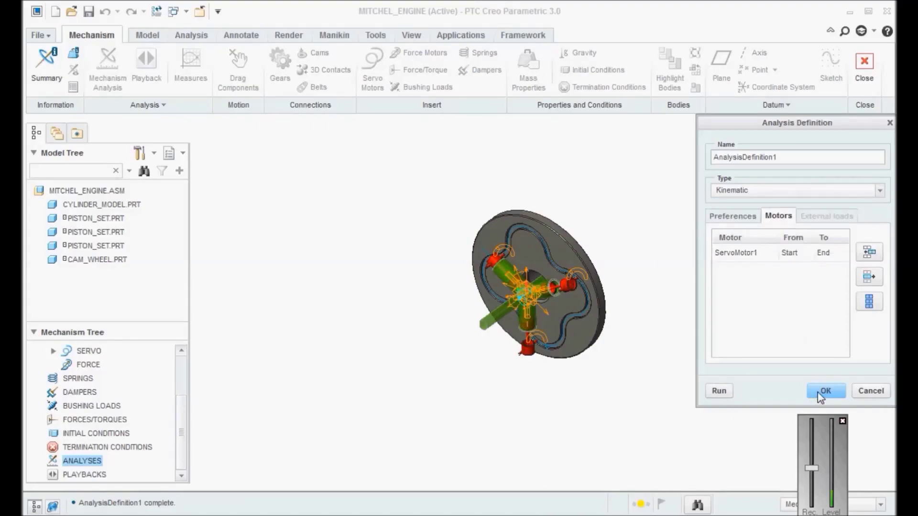
click(753, 219)
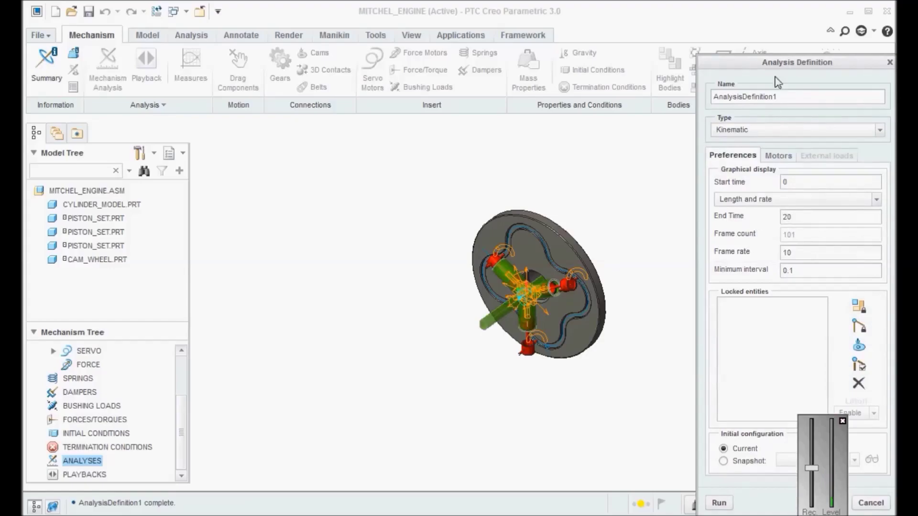
drag(777, 71, 666, 27)
click(716, 458)
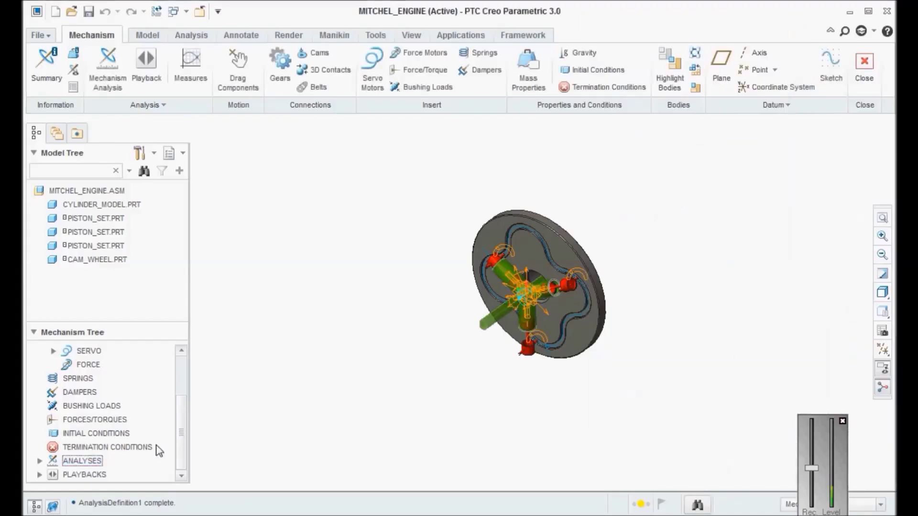
Edit ServoMotor1's profile to change its constant velocity A to 20.
click(53, 350)
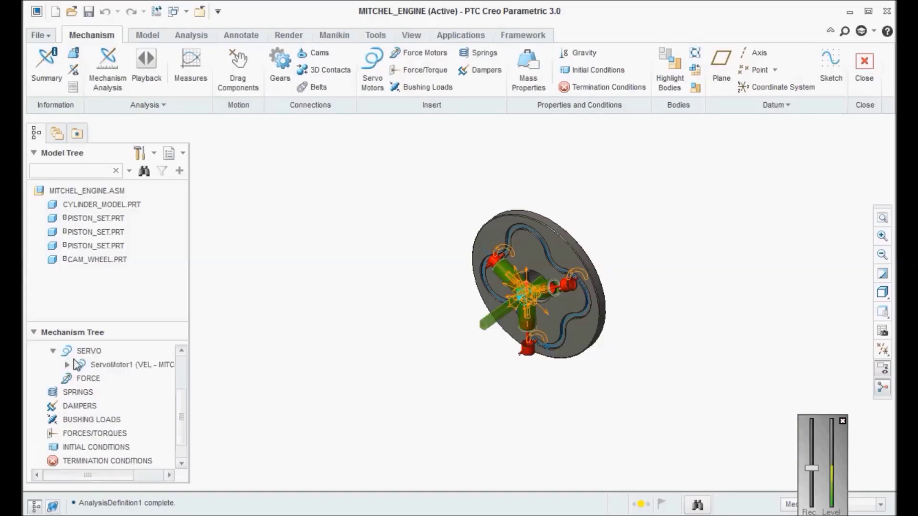
right_click(117, 365)
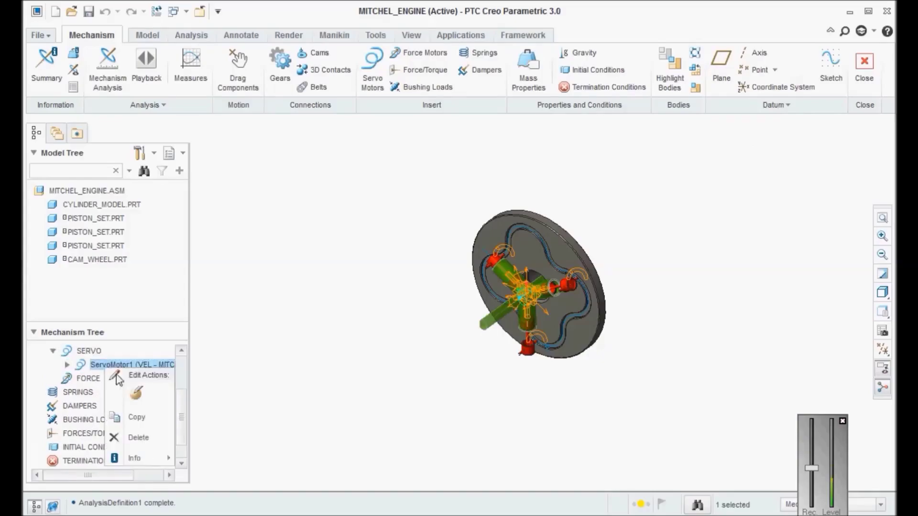
click(136, 395)
click(696, 141)
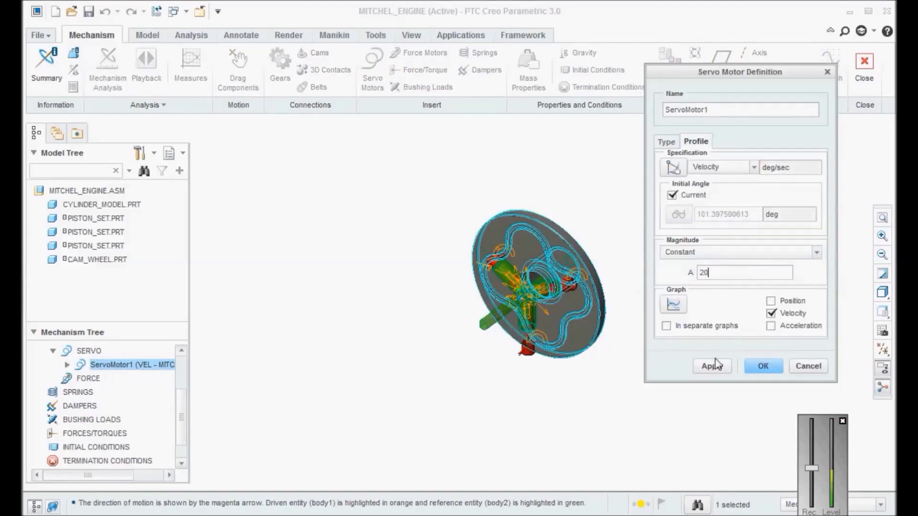
click(763, 366)
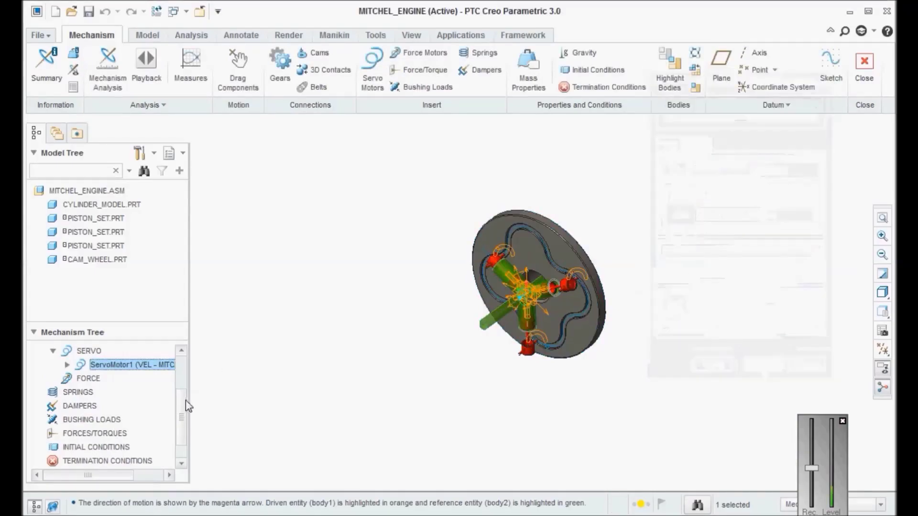
Run AnalysisDefinition1 again and overwrite the previous results.
scroll(110, 430, down, 1)
click(39, 449)
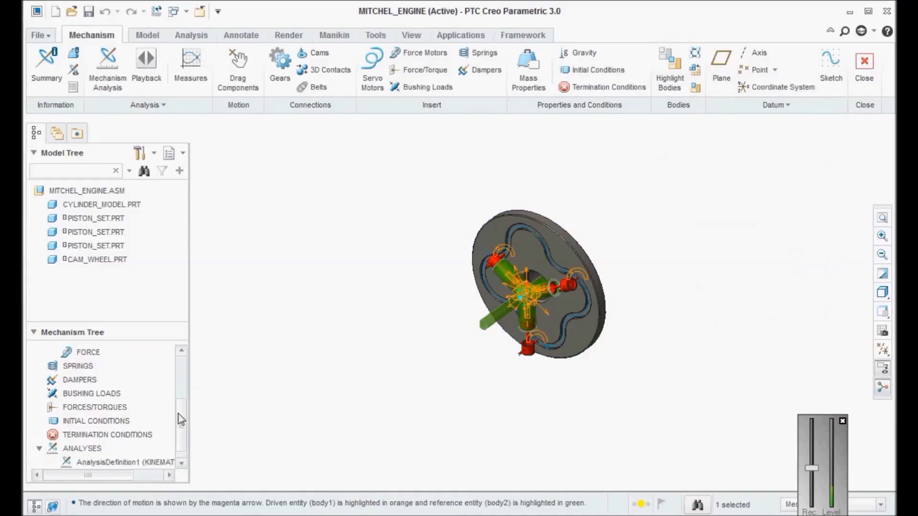
scroll(181, 420, down, 1)
right_click(127, 448)
click(159, 417)
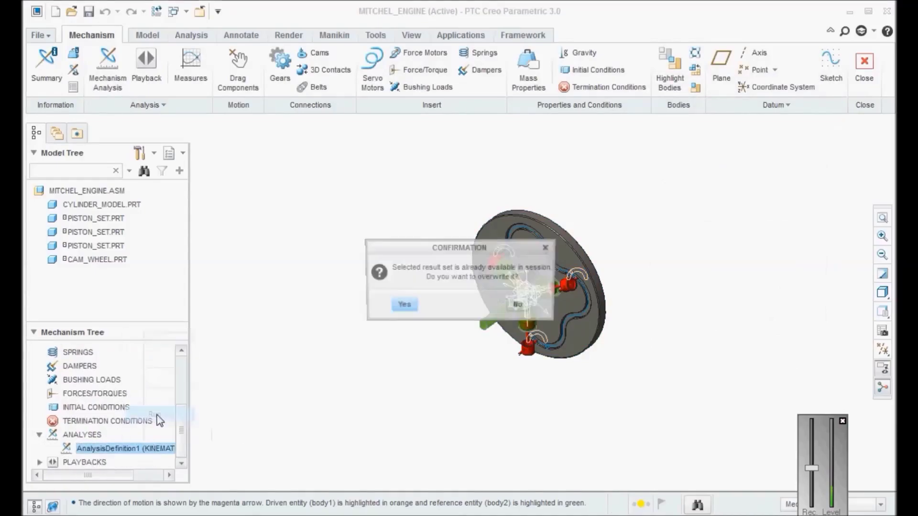
click(404, 307)
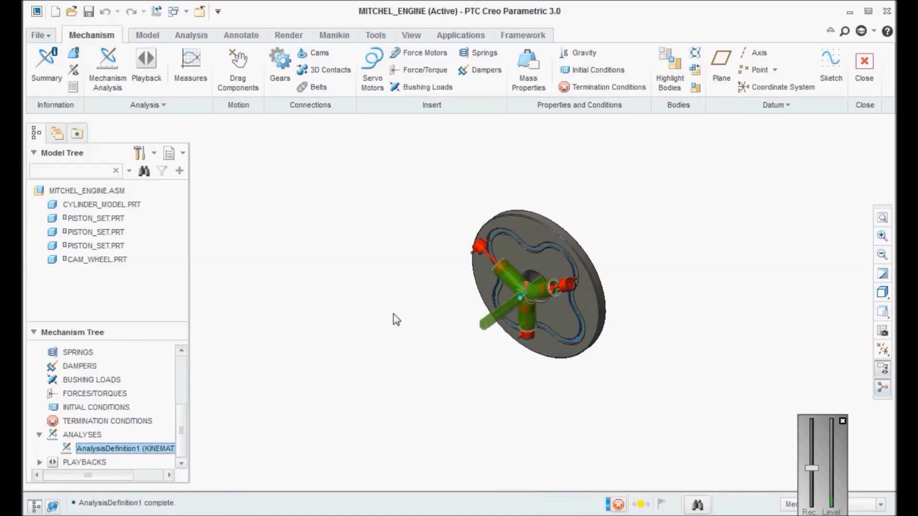
Rerun AnalysisDefinition1, overwriting its results, and watch the pistons move from a face-on view.
middle_drag(611, 261, 568, 246)
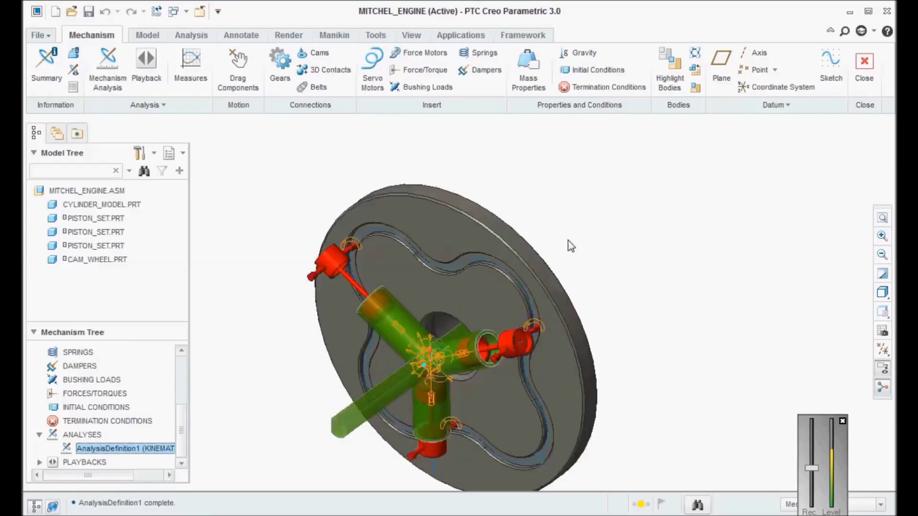
scroll(567, 244, up, 4)
scroll(535, 334, down, 2)
scroll(466, 348, up, 2)
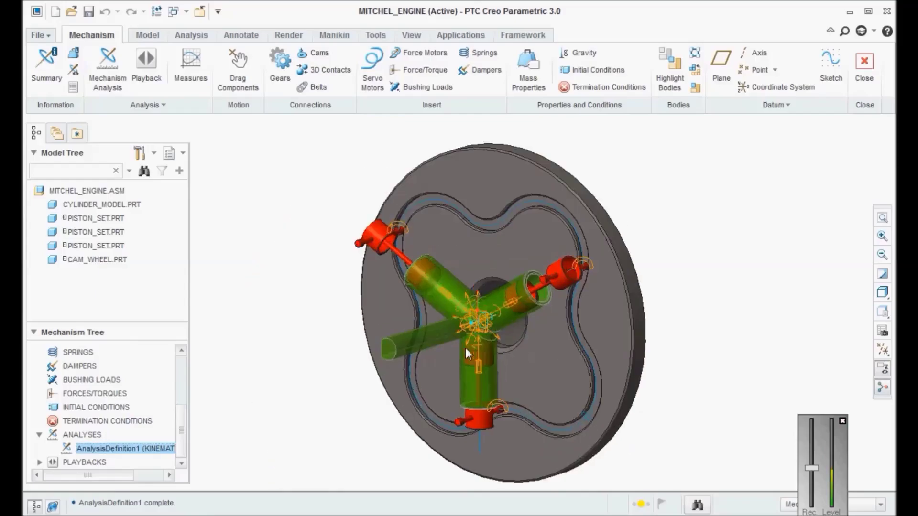
middle_drag(658, 282, 660, 285)
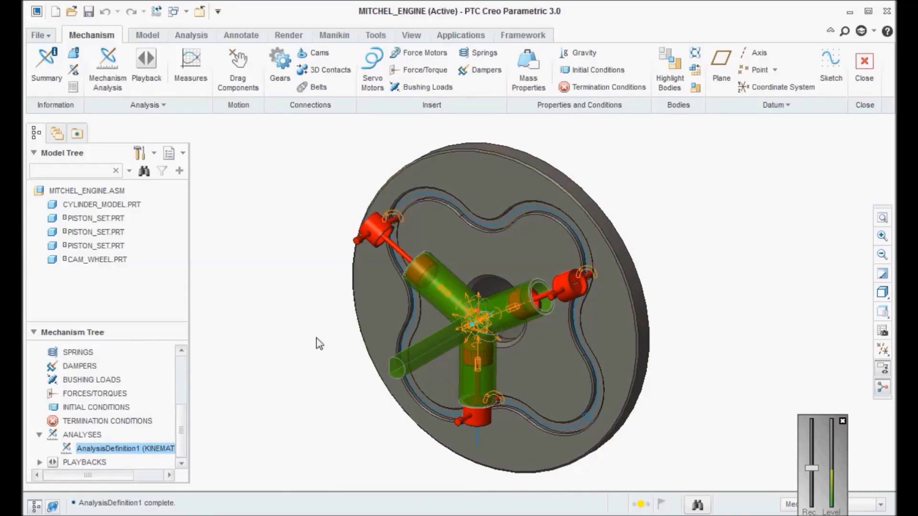
right_click(124, 449)
click(145, 420)
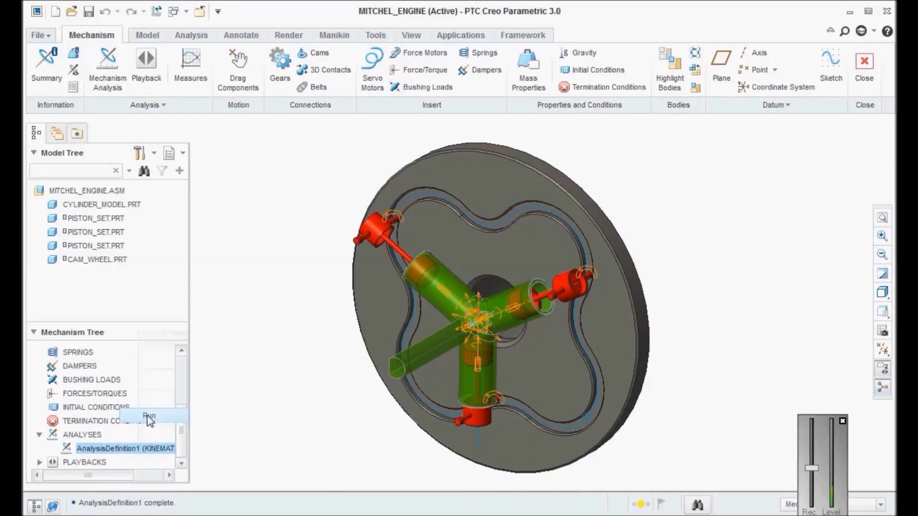
click(402, 305)
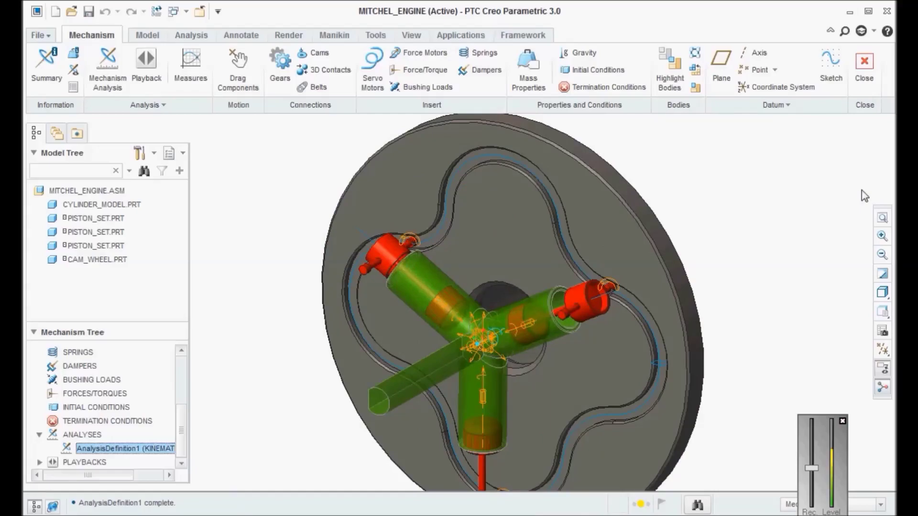
middle_drag(574, 210, 499, 371)
scroll(526, 311, down, 2)
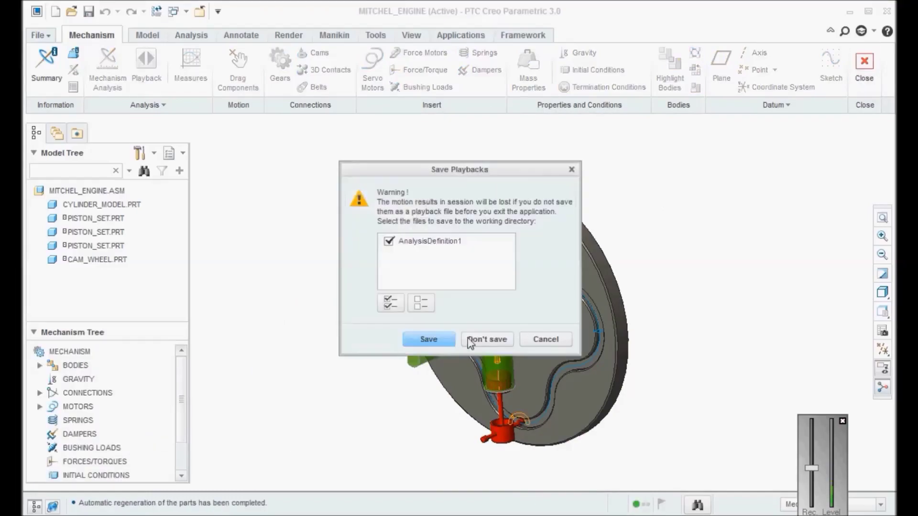
Leave Mechanism without saving the playback and turn Plane Display back on.
click(430, 339)
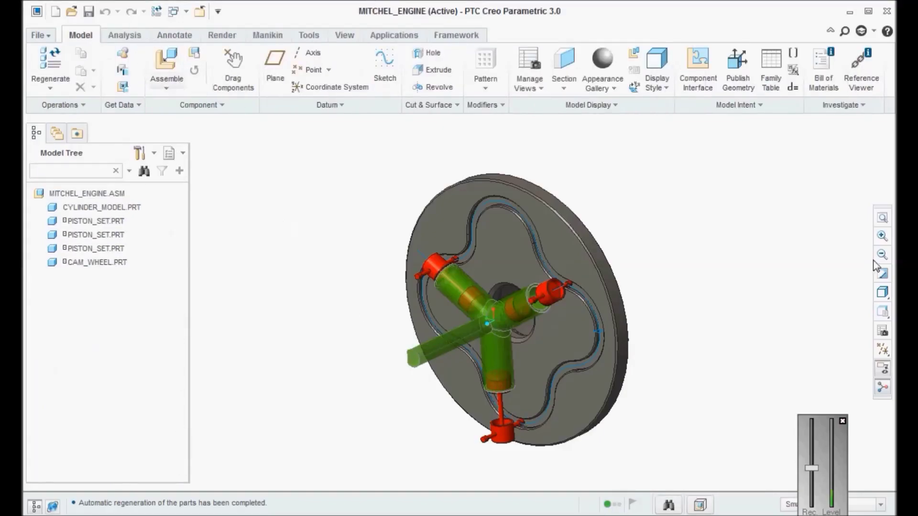
click(885, 354)
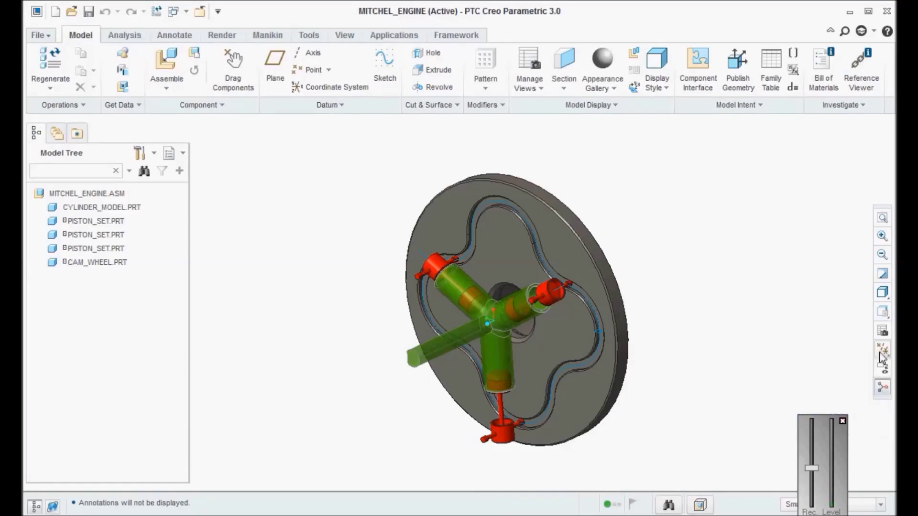
click(883, 354)
click(816, 426)
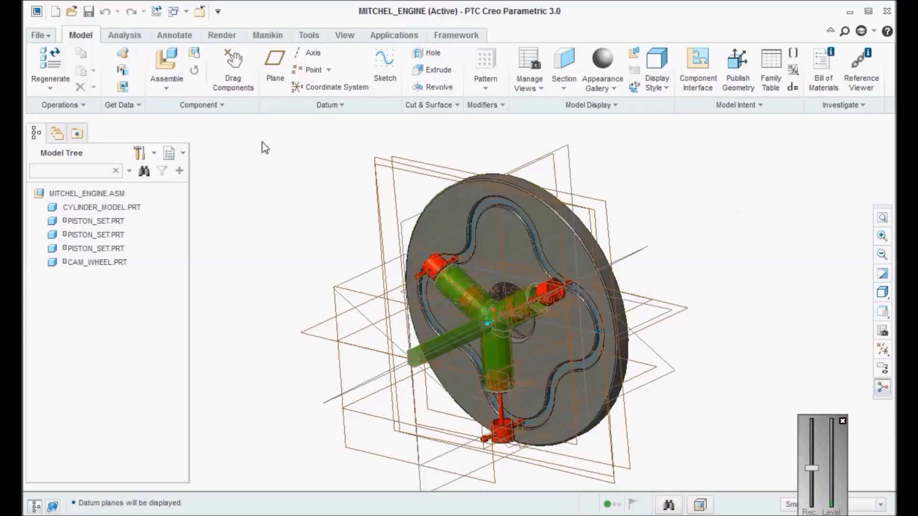
Bring cam_wheel_cover.prt into the assembly, turn it side-on and review the constraint options.
click(165, 67)
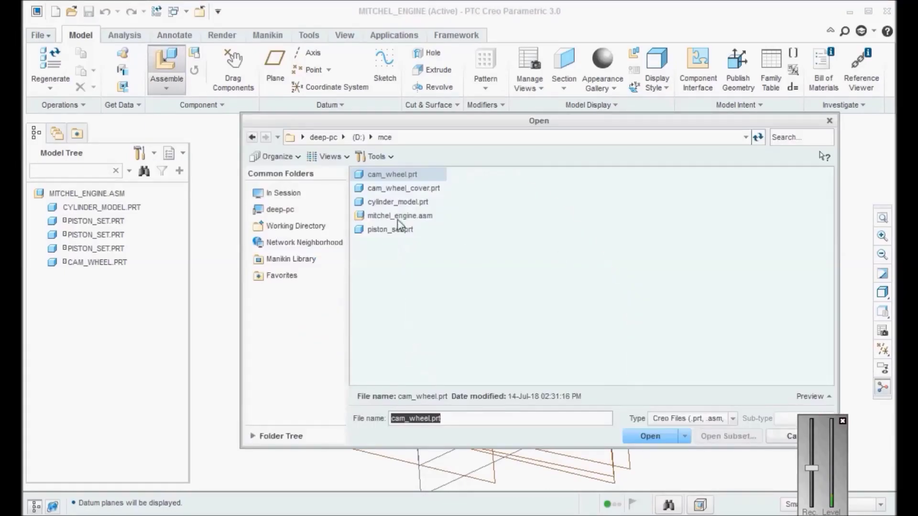
double_click(404, 187)
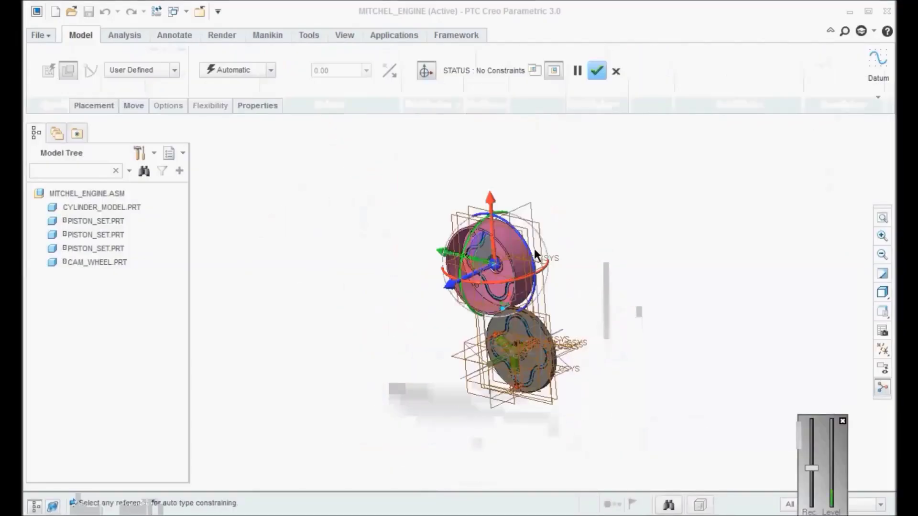
drag(500, 294, 336, 337)
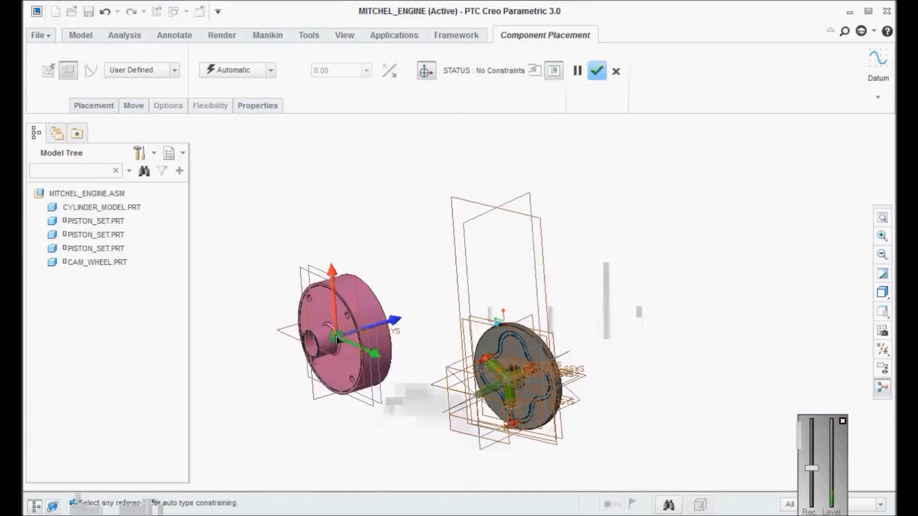
click(108, 106)
click(138, 71)
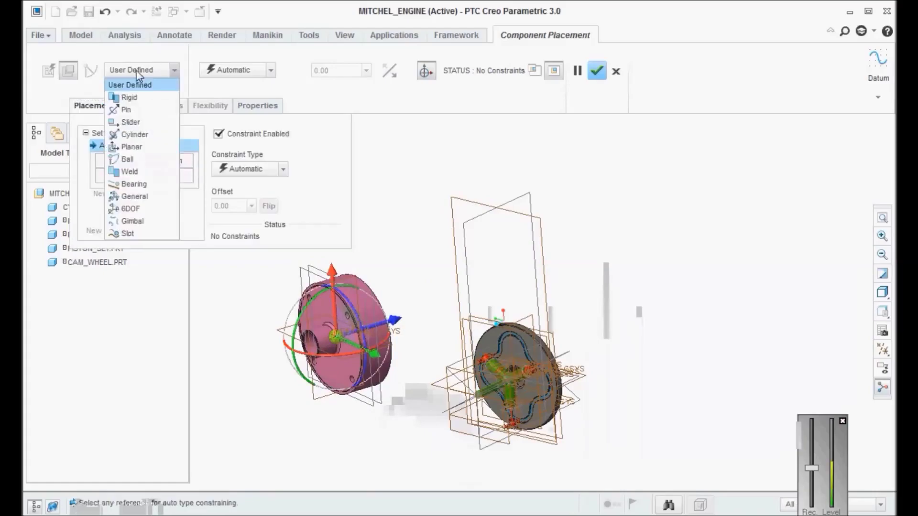
click(232, 70)
key(Escape)
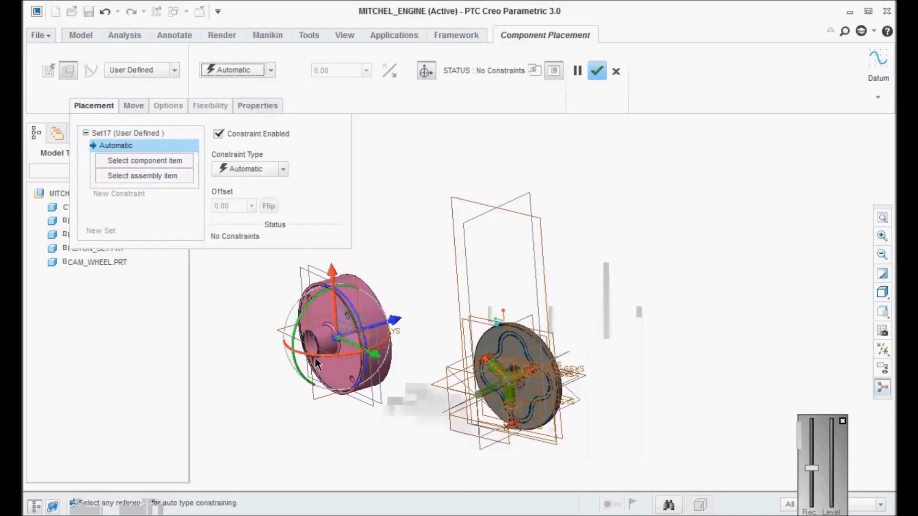
Make the cover surface coincident with the cam wheel surface.
scroll(330, 348, up, 10)
click(342, 314)
scroll(342, 315, down, 3)
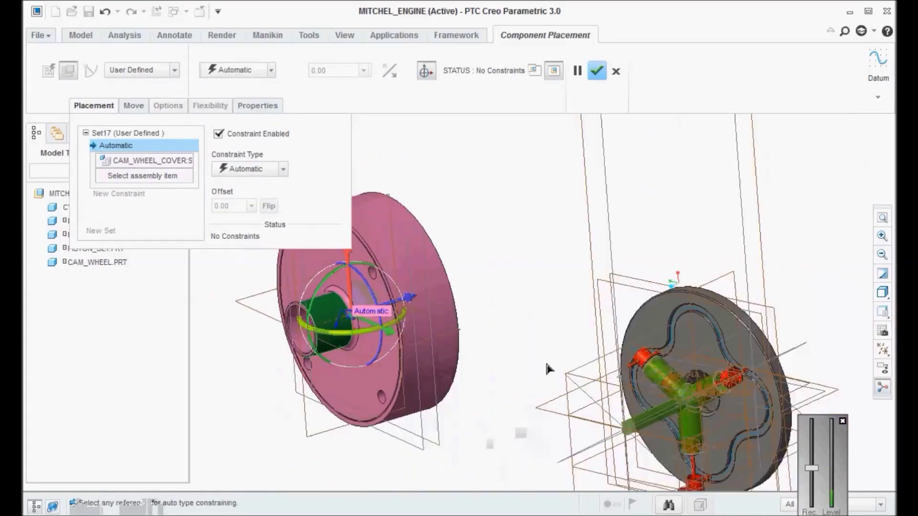
middle_drag(535, 363, 730, 397)
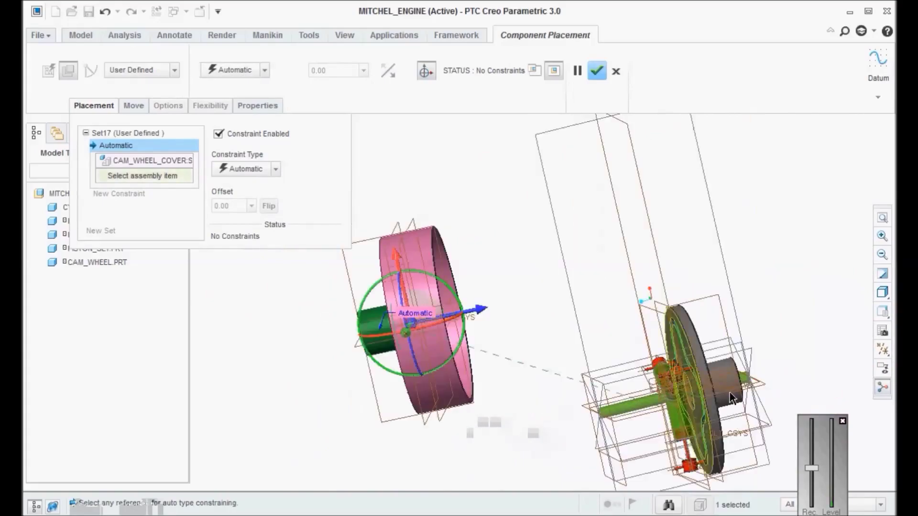
click(728, 373)
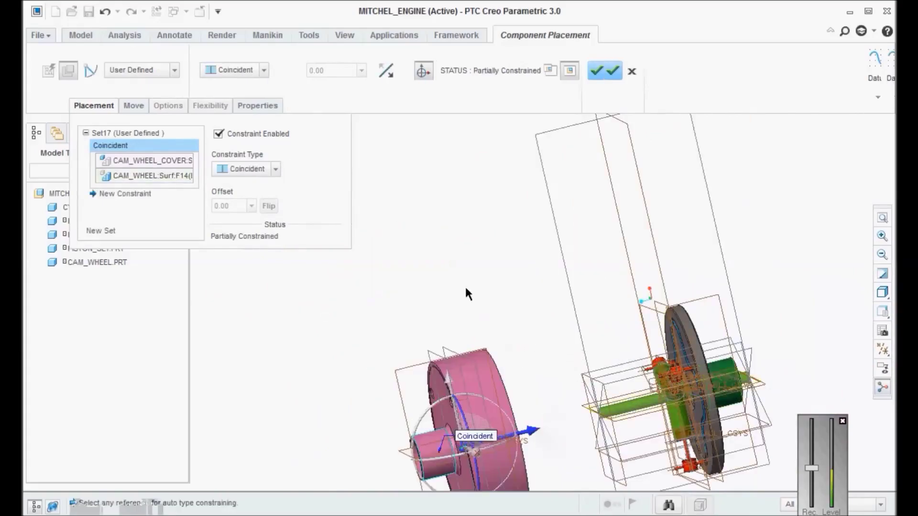
Add a second constraint aligning the cover with the cam wheel TOP plane.
middle_drag(466, 292, 553, 406)
scroll(554, 412, up, 2)
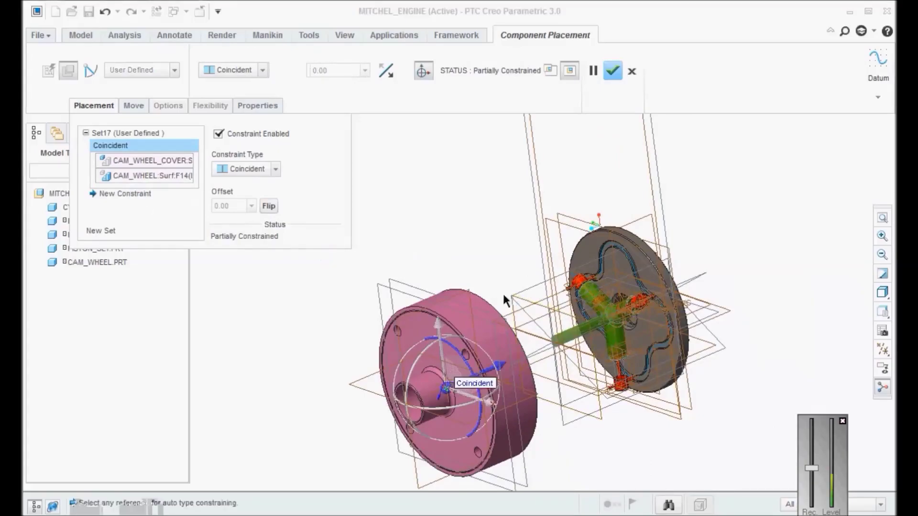
click(482, 297)
scroll(482, 297, up, 2)
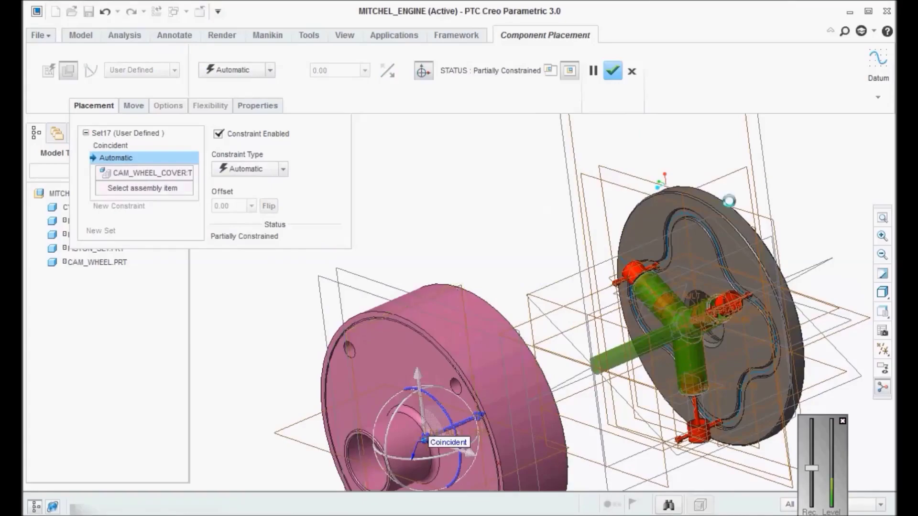
click(728, 174)
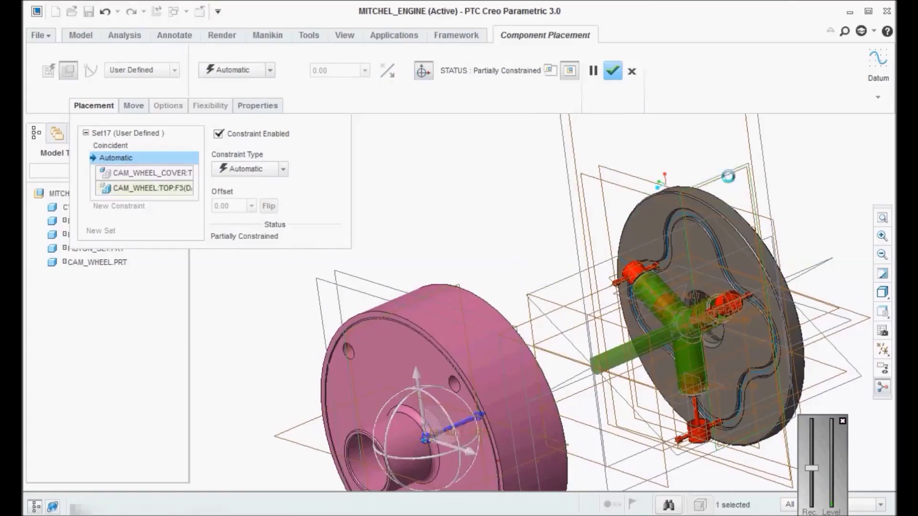
Pair a cover face with the cam wheel face as a third Coincident constraint and finish placement.
click(139, 205)
scroll(679, 262, up, 2)
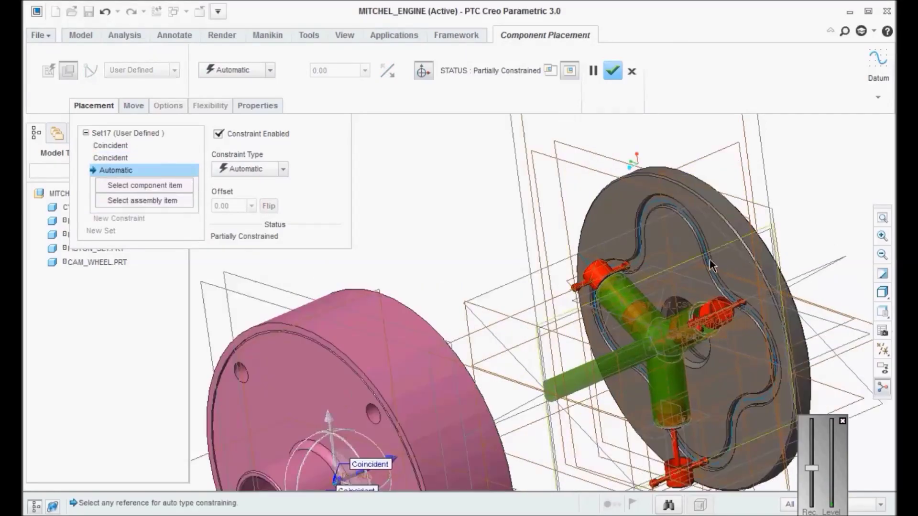
middle_drag(679, 262, 712, 201)
click(712, 197)
scroll(366, 358, up, 3)
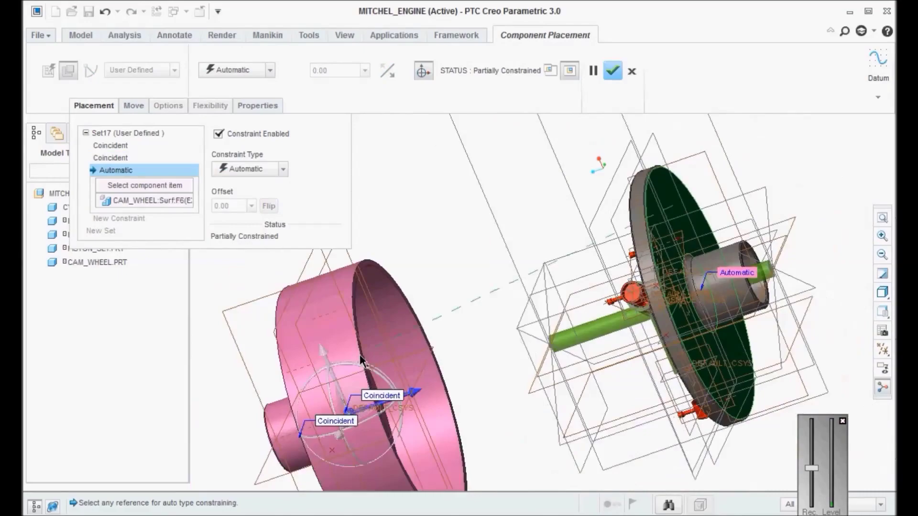
scroll(366, 352, up, 4)
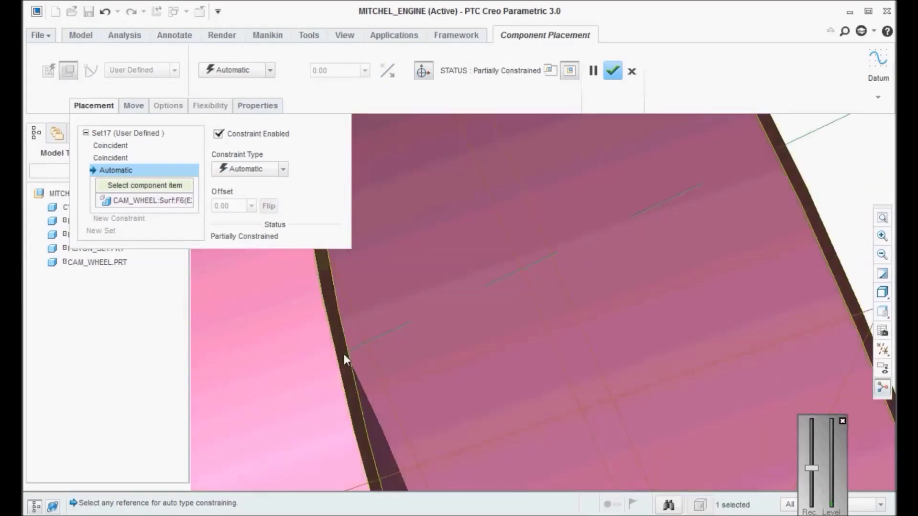
click(343, 353)
click(271, 168)
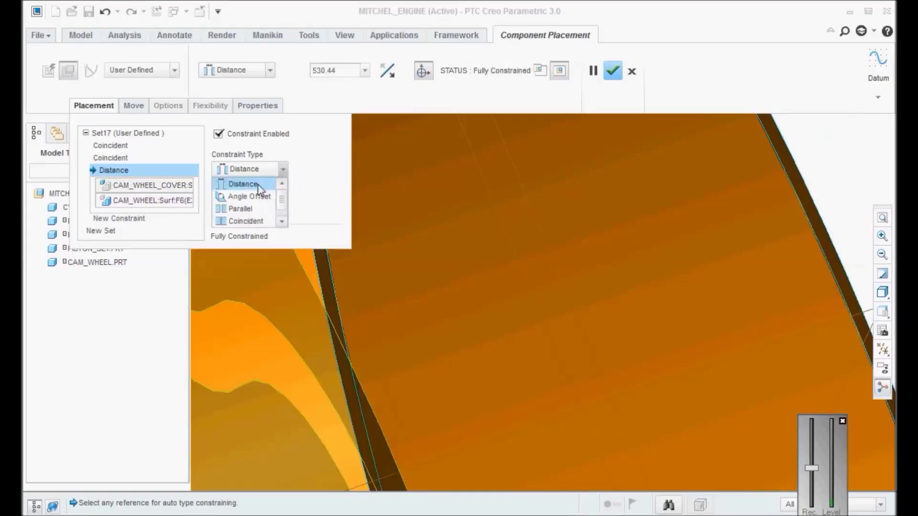
click(243, 220)
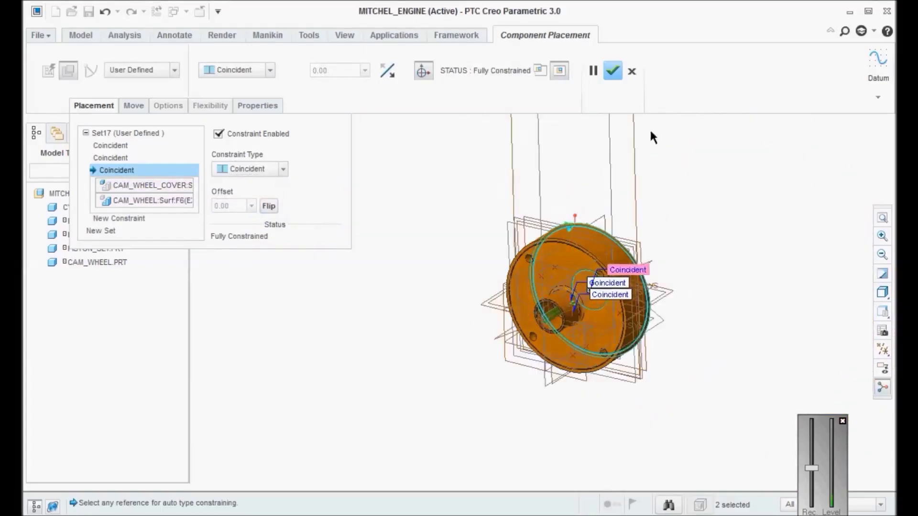
click(614, 72)
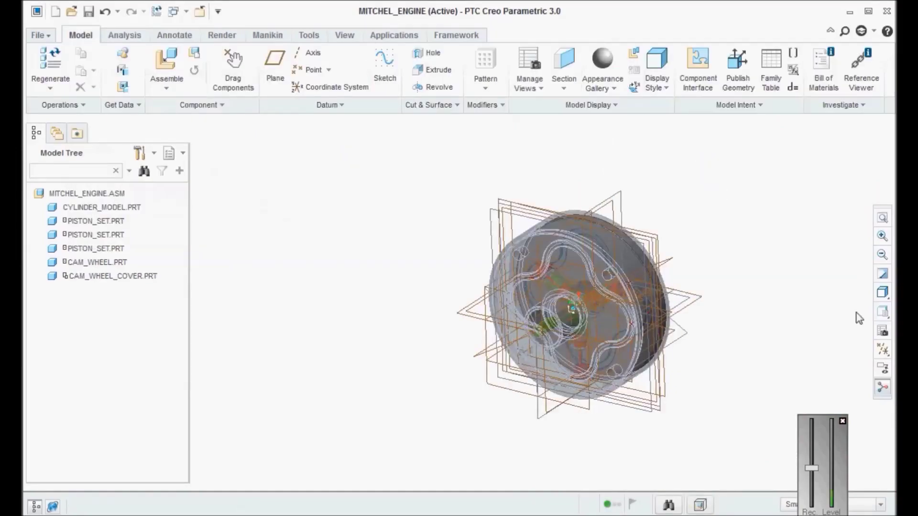
Hide the datum planes and switch the assembly to the Mechanism application.
click(883, 352)
click(803, 426)
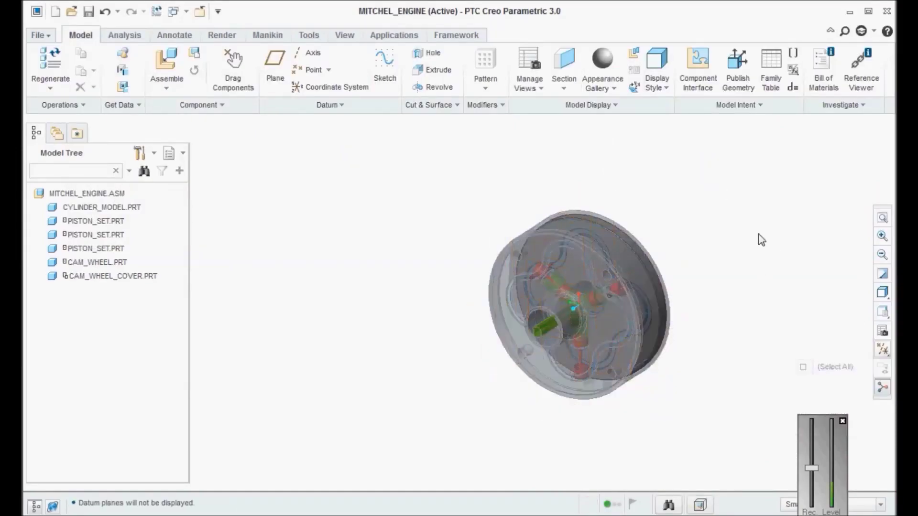
scroll(719, 277, up, 4)
scroll(718, 277, down, 2)
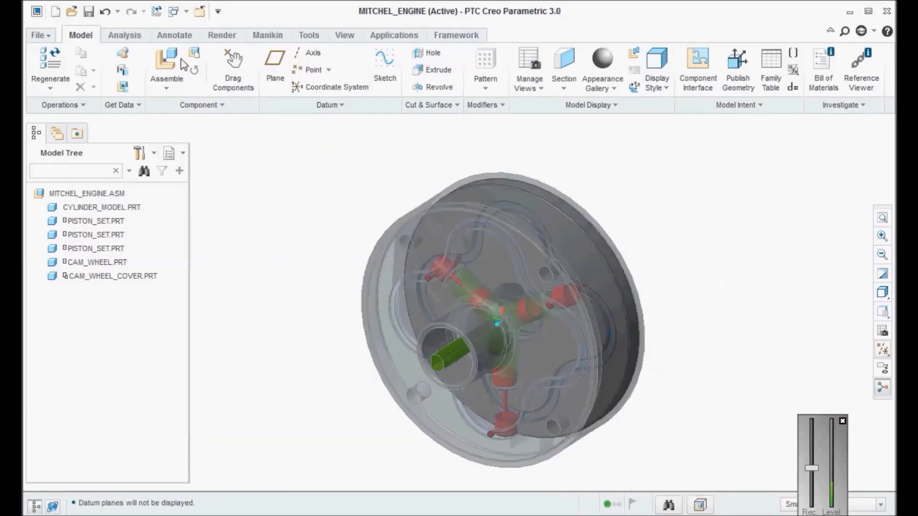
click(395, 35)
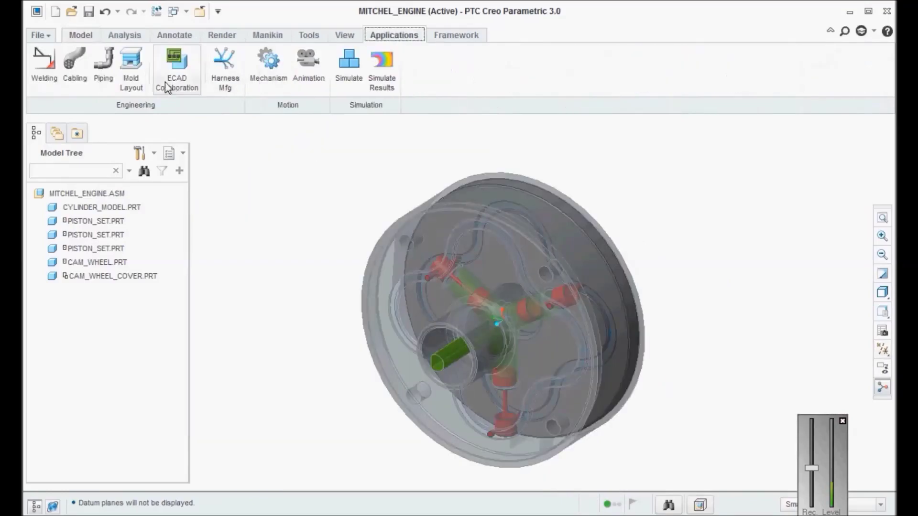
click(267, 69)
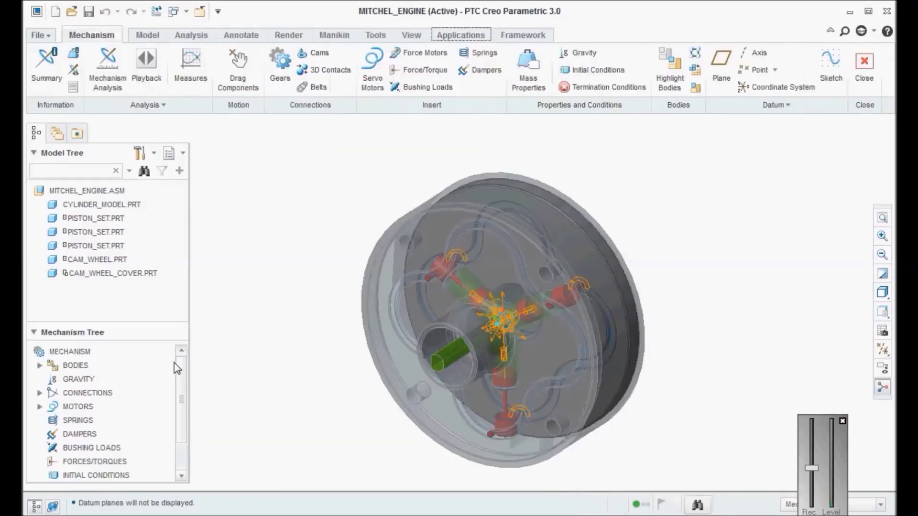
Run AnalysisDefinition1 from the ANALYSES group of the Mechanism Tree.
scroll(136, 423, down, 1)
click(40, 461)
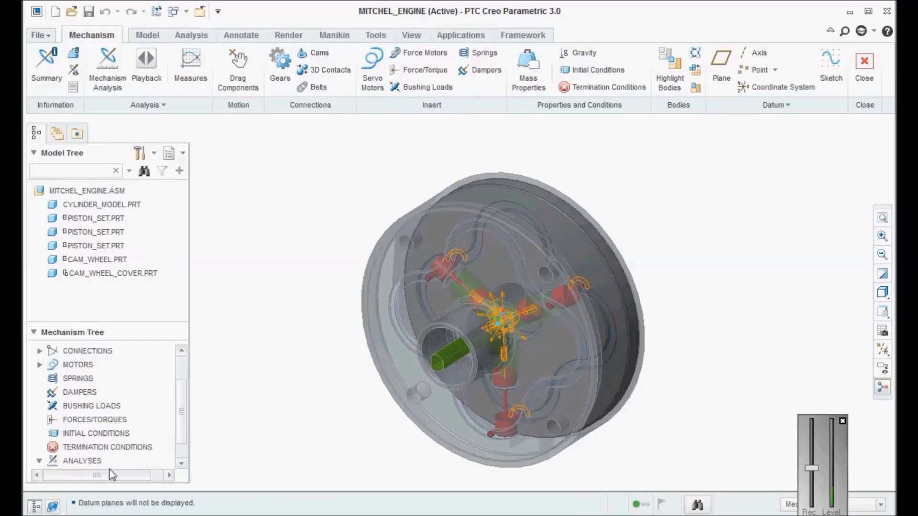
scroll(148, 454, down, 1)
click(101, 449)
right_click(123, 449)
click(133, 425)
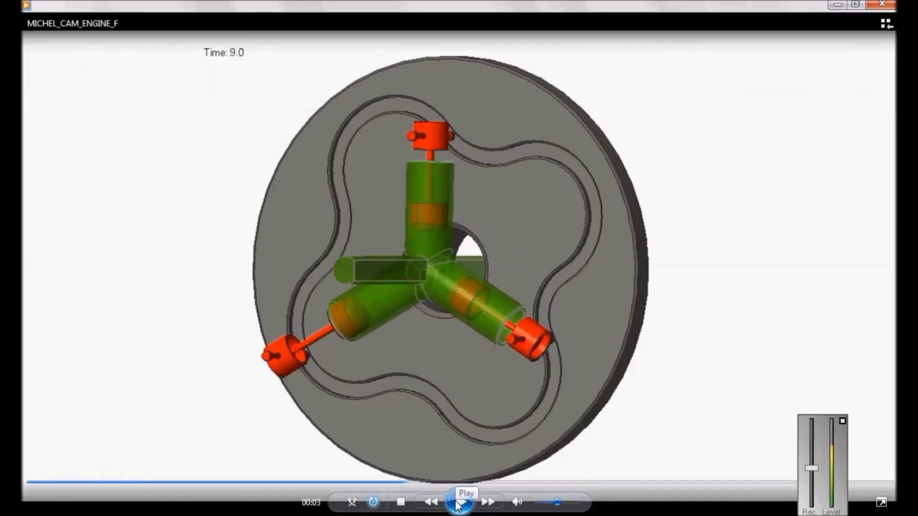
Play the MICHEL_CAM_ENGINE_F animation in Windows Media Player, then minimise the player.
click(459, 502)
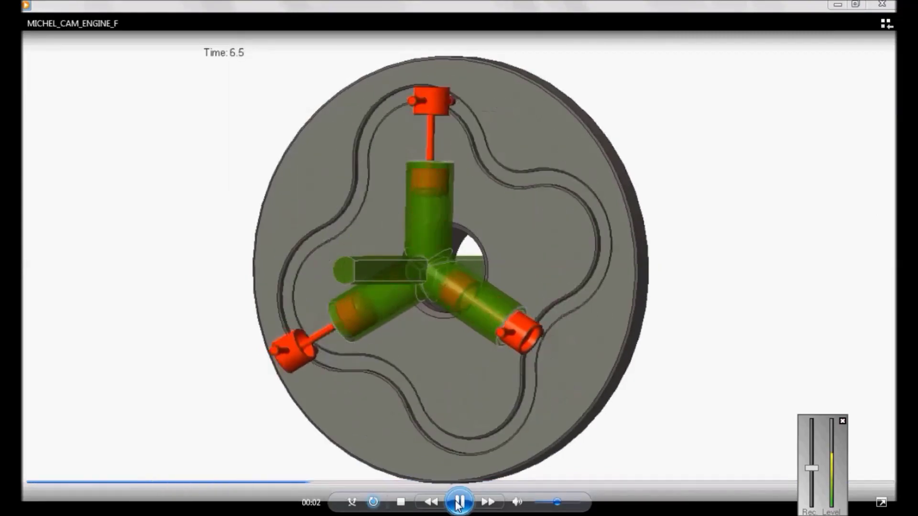
click(837, 4)
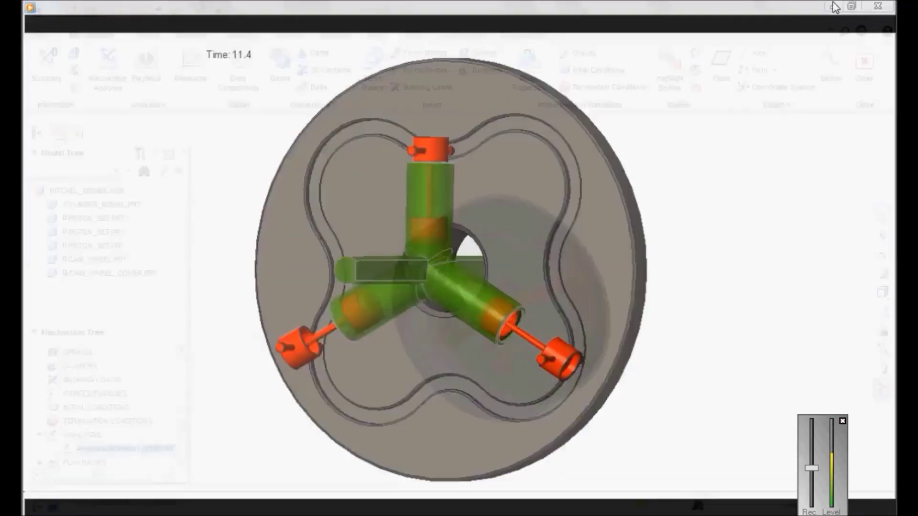